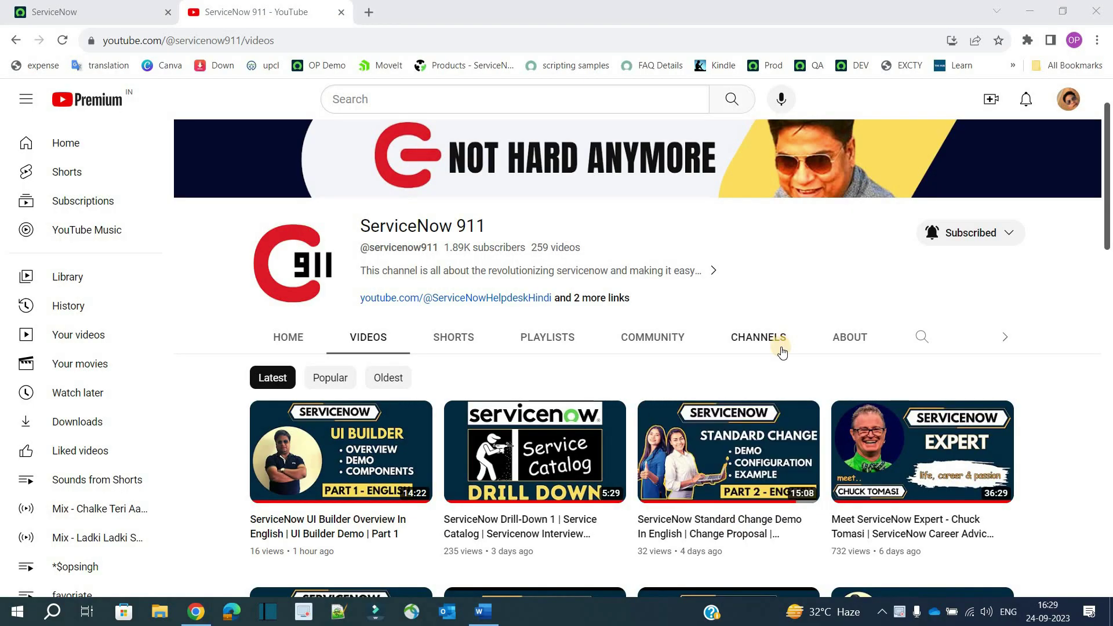
Switch to the Change Management document in Word and examine the Normal change definition with its bullet list
mouse_move(722, 440)
scroll(856, 346, "down", 3)
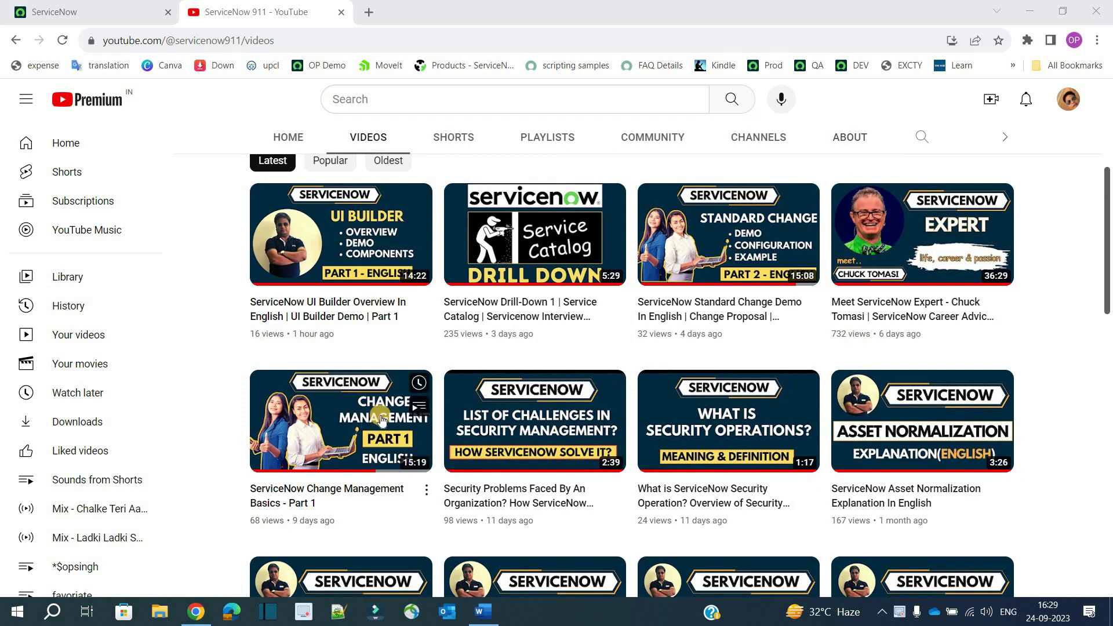
left_click(488, 614)
scroll(259, 316, "down", 1)
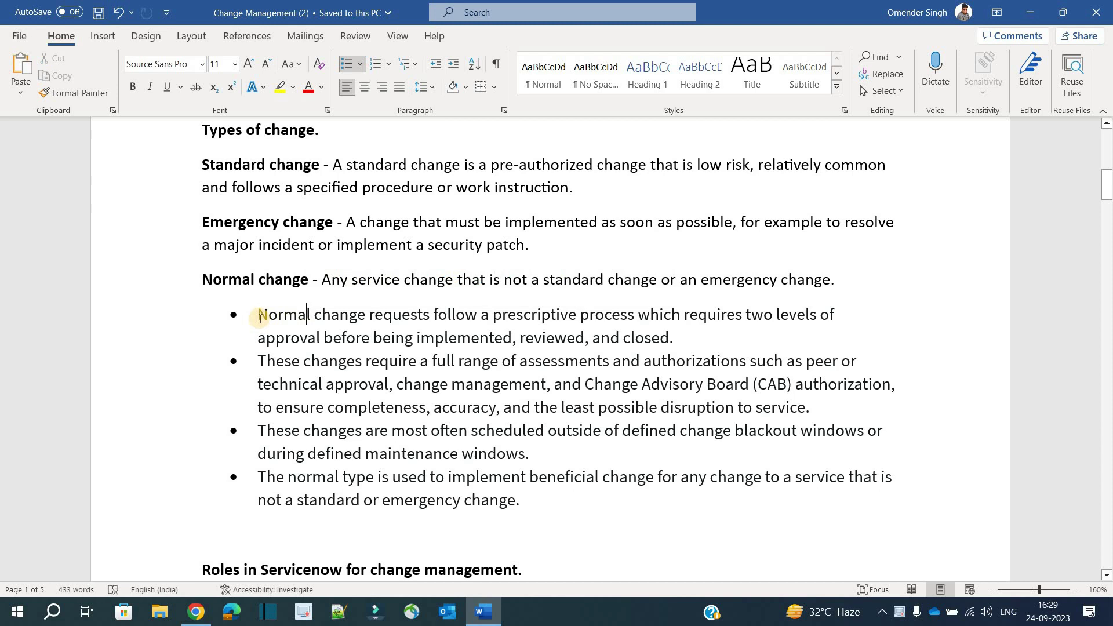
left_click_drag(323, 280, 791, 277)
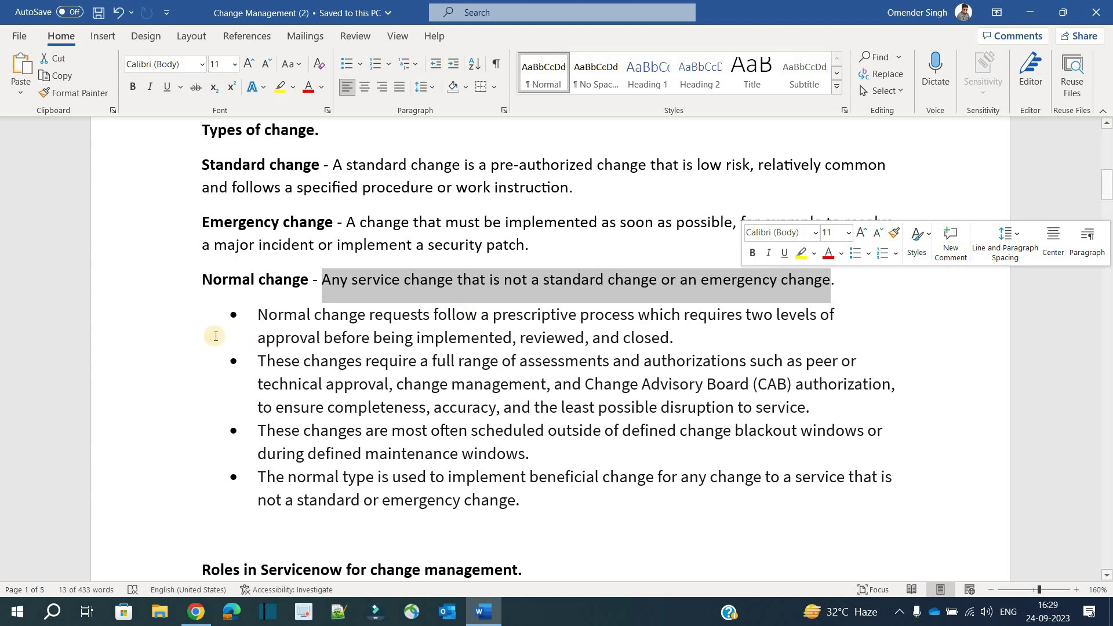
left_click_drag(259, 314, 516, 502)
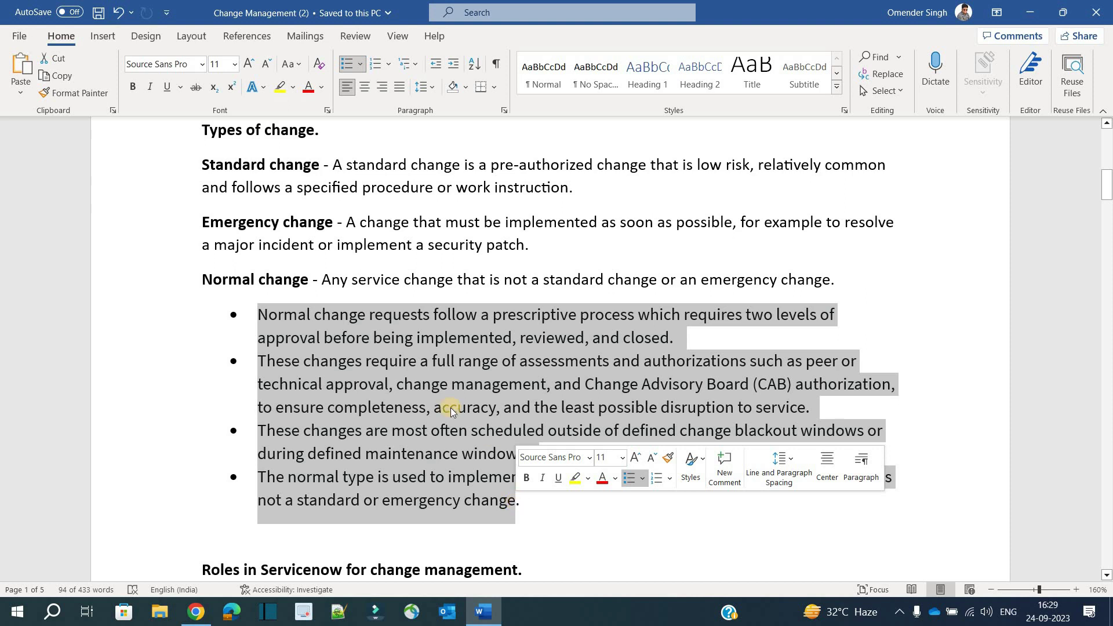
left_click(432, 384)
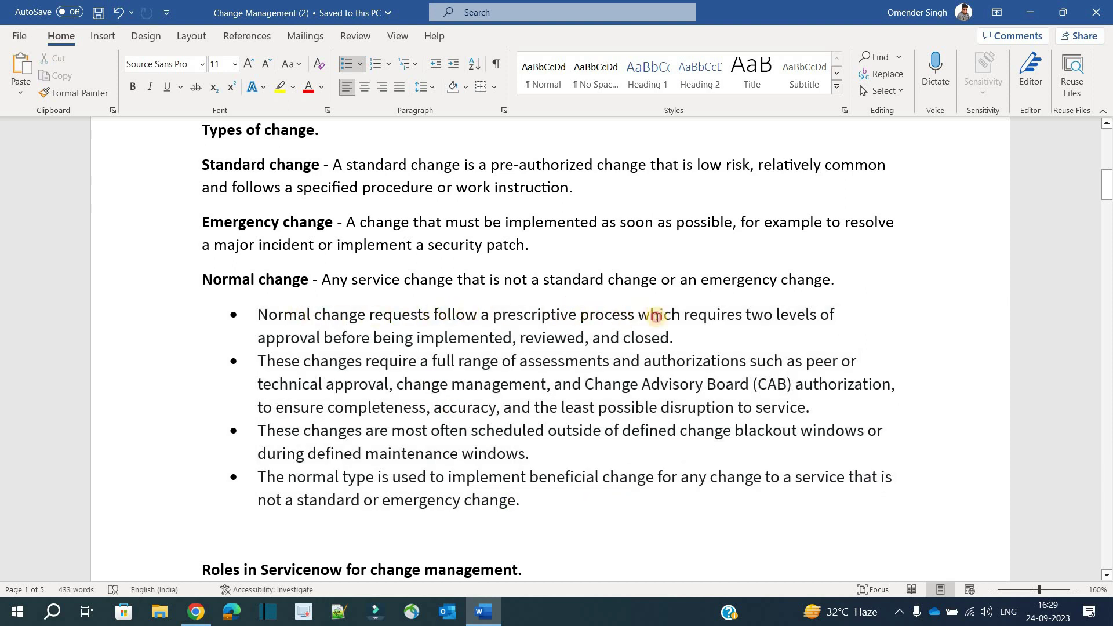
Examine the Normal change bullets on approval levels, change management and CAB authorization, and scheduling windows
left_click_drag(655, 315, 818, 316)
left_click_drag(525, 332, 651, 340)
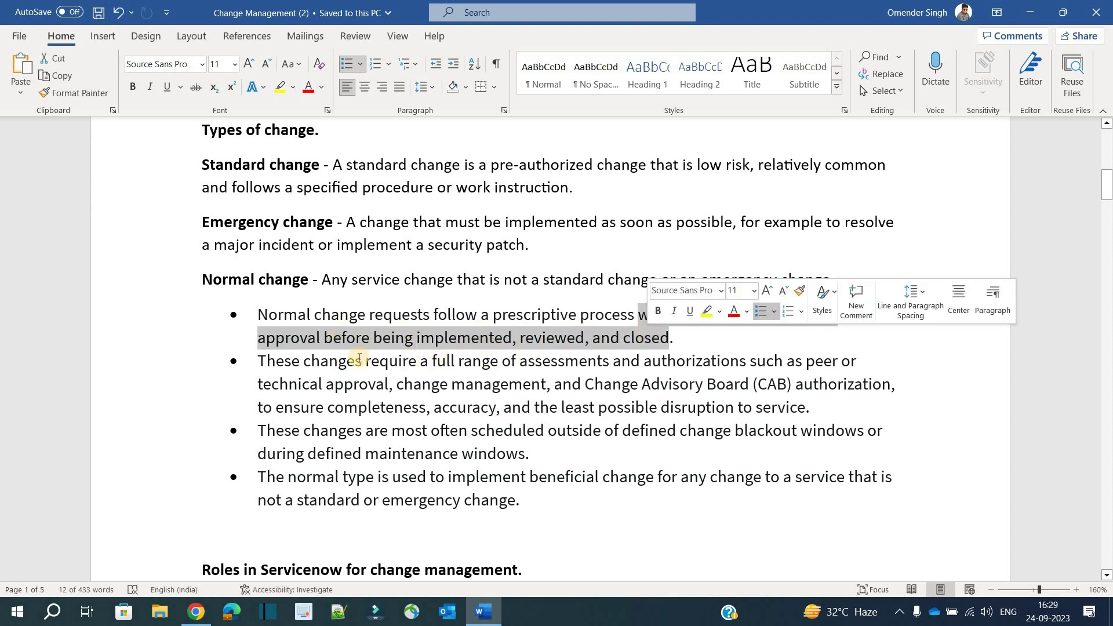
left_click_drag(325, 384, 546, 384)
left_click_drag(702, 383, 830, 401)
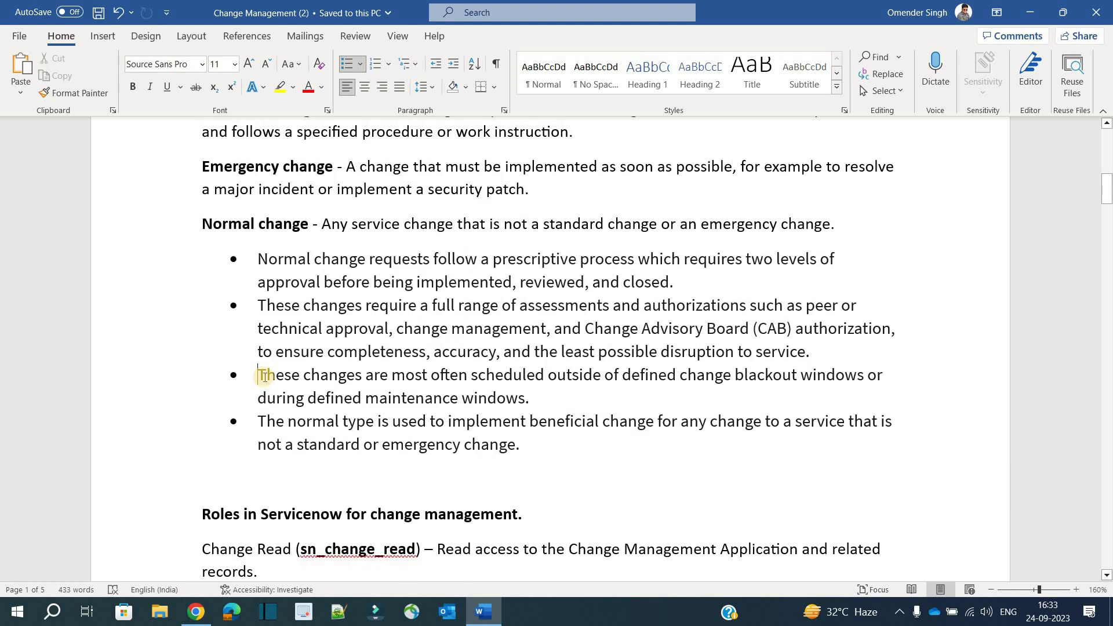
left_click(392, 383)
left_click_drag(392, 383, 829, 394)
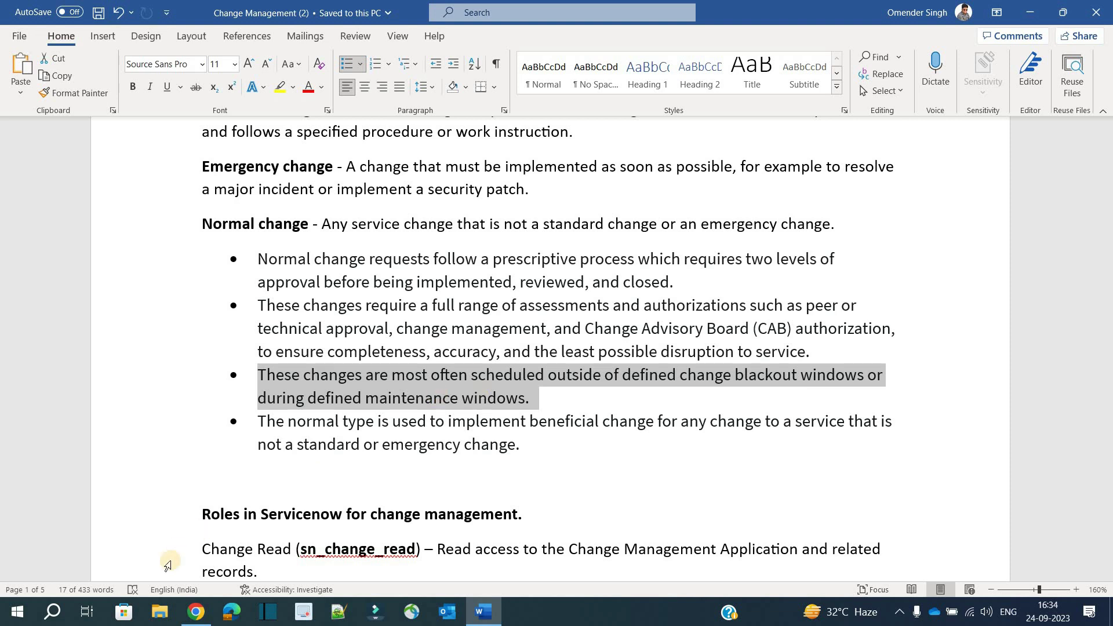
Switch to ServiceNow in Chrome, filter the navigation for "change", and start a new change request with the Normal model
left_click(195, 611)
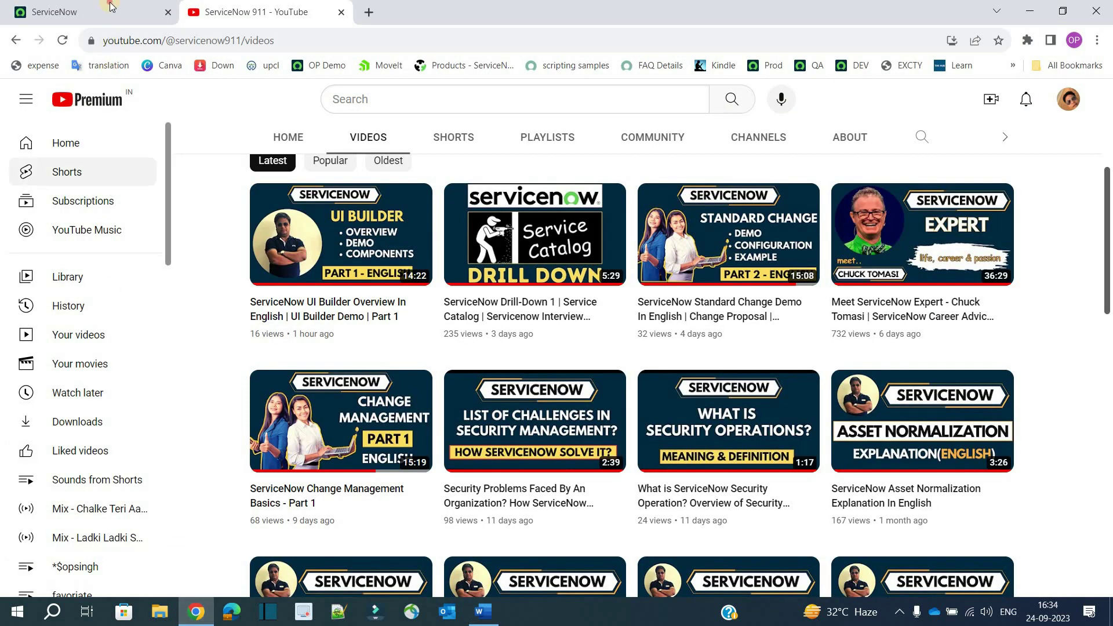
left_click(87, 12)
left_click(99, 140)
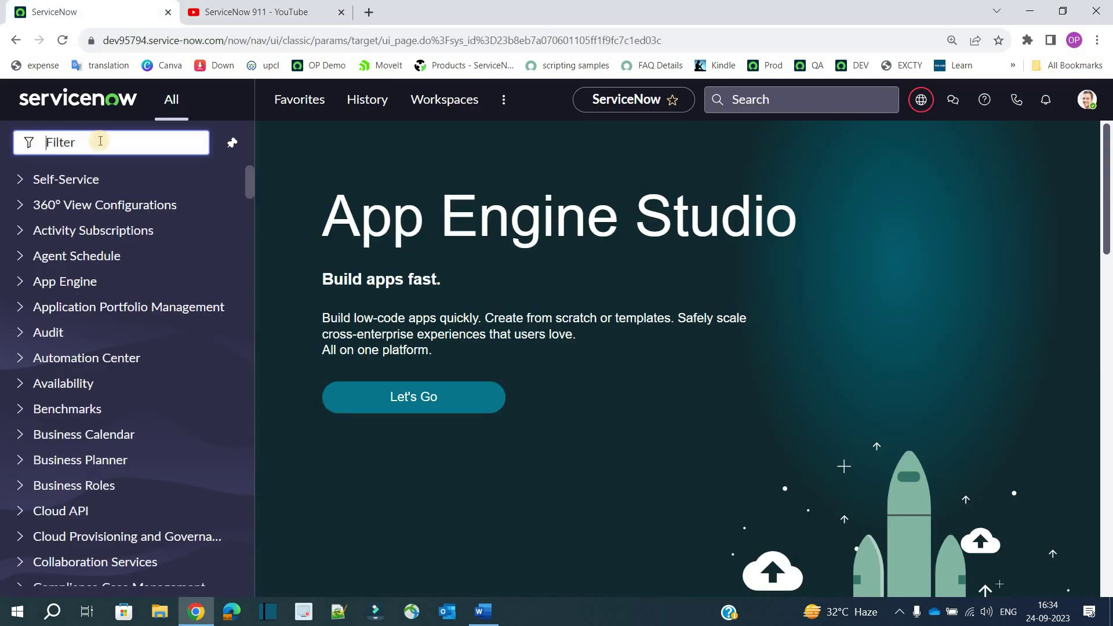
type("change")
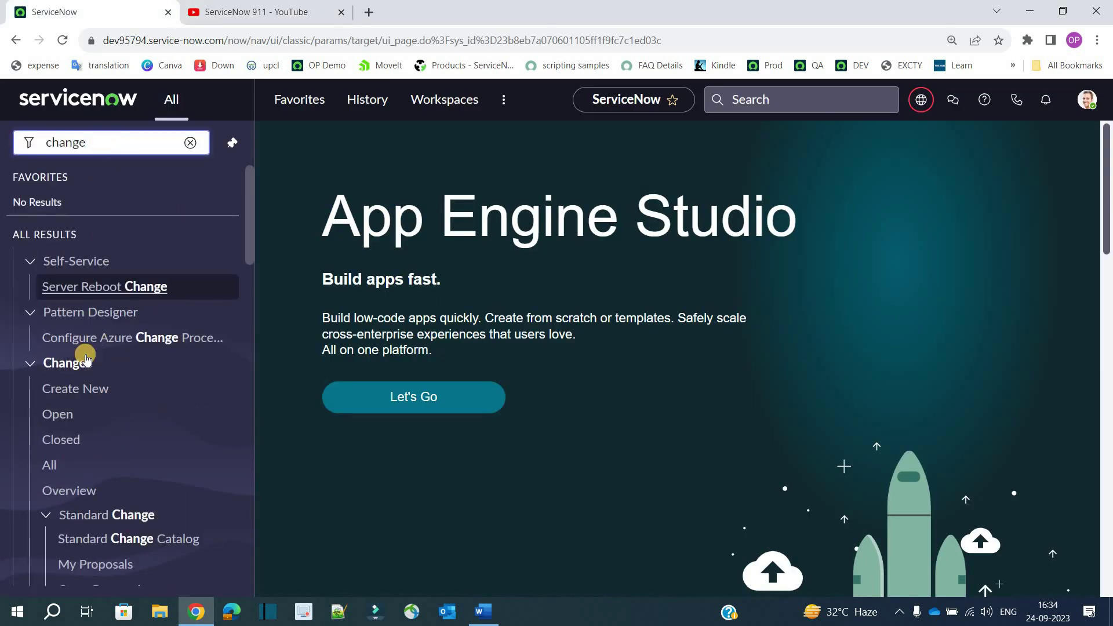
left_click(44, 390, "ctrl")
left_click(274, 7)
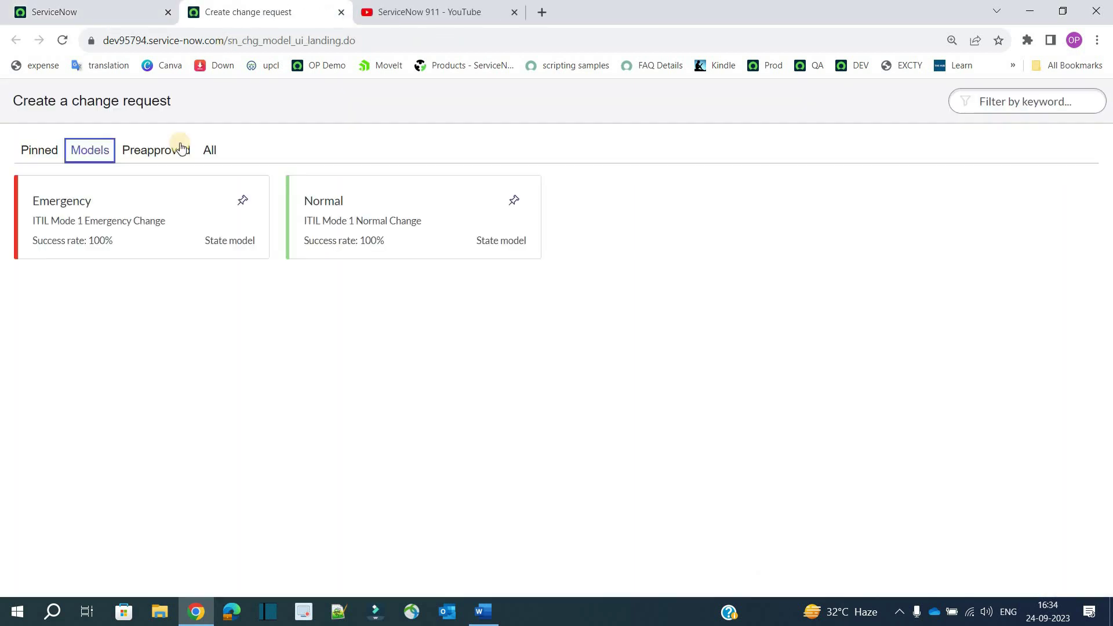
left_click(377, 218)
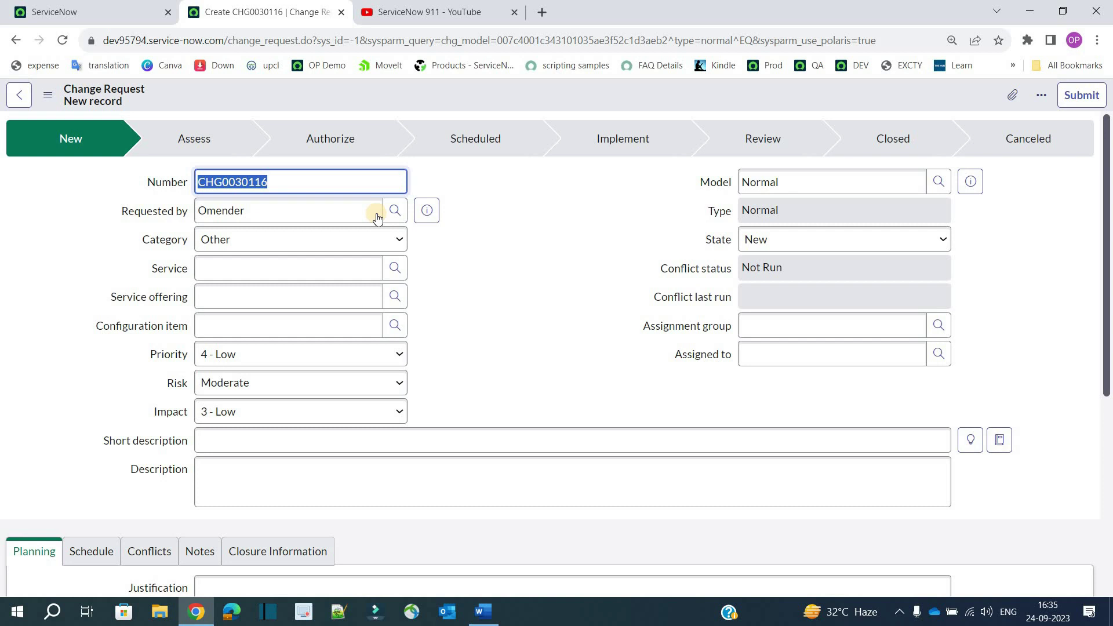
left_click(544, 267)
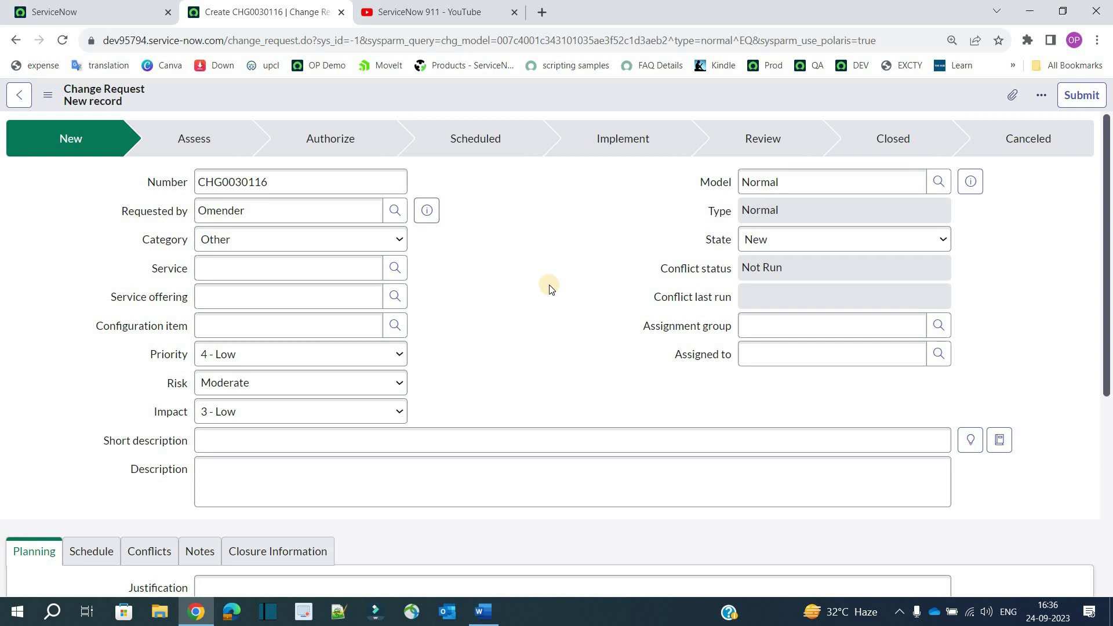
Set the change request's category to Software, service to SAP Controlling and configuration item to SAP Ariba
left_click(303, 240)
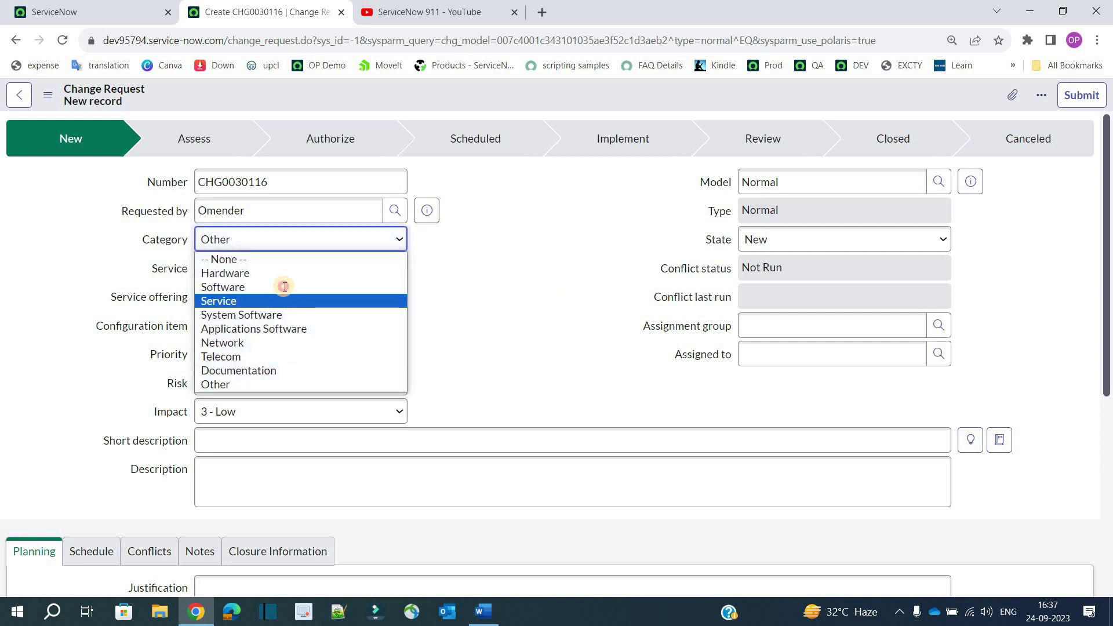
left_click(284, 286)
left_click(291, 267)
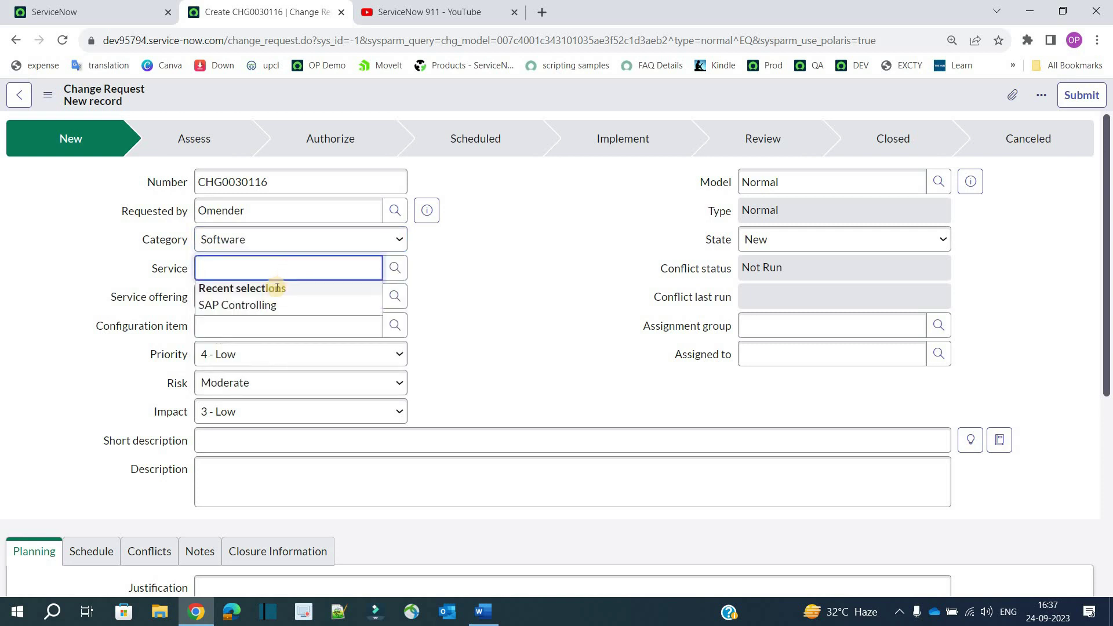
left_click(267, 303)
left_click(268, 302)
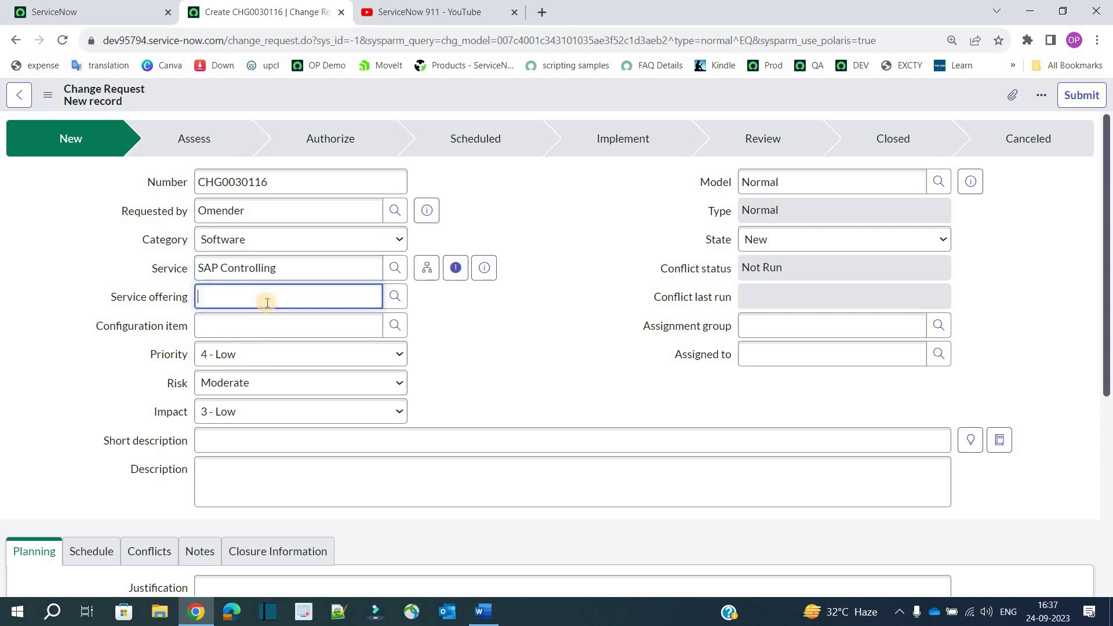
left_click(256, 325)
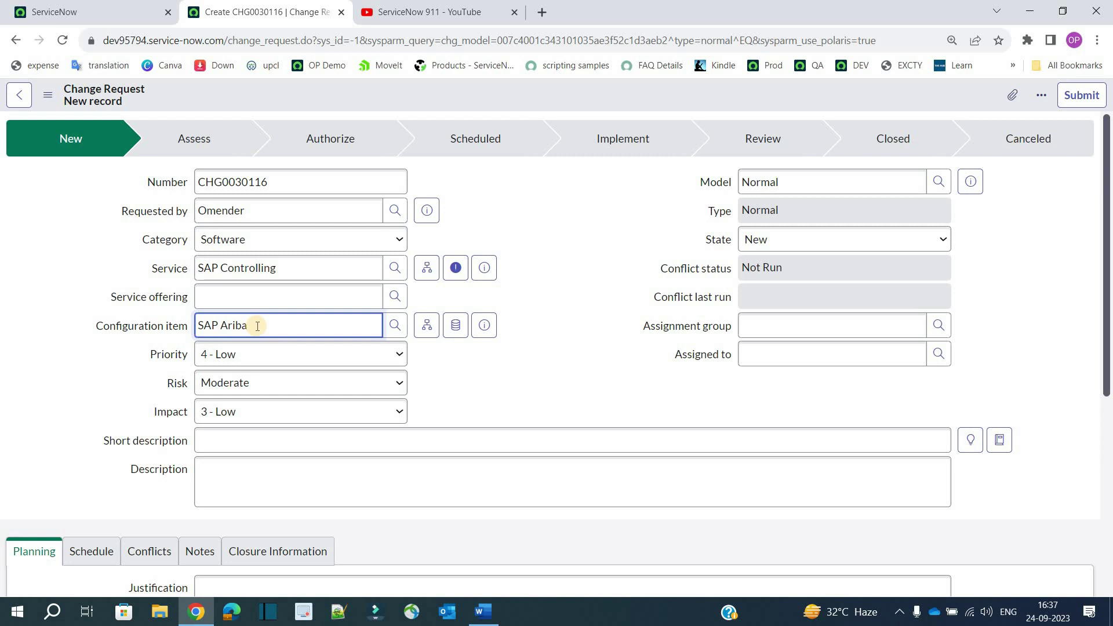
Set the change request's priority to 3 - Moderate, risk to High and impact to 2 - Medium
left_click(266, 355)
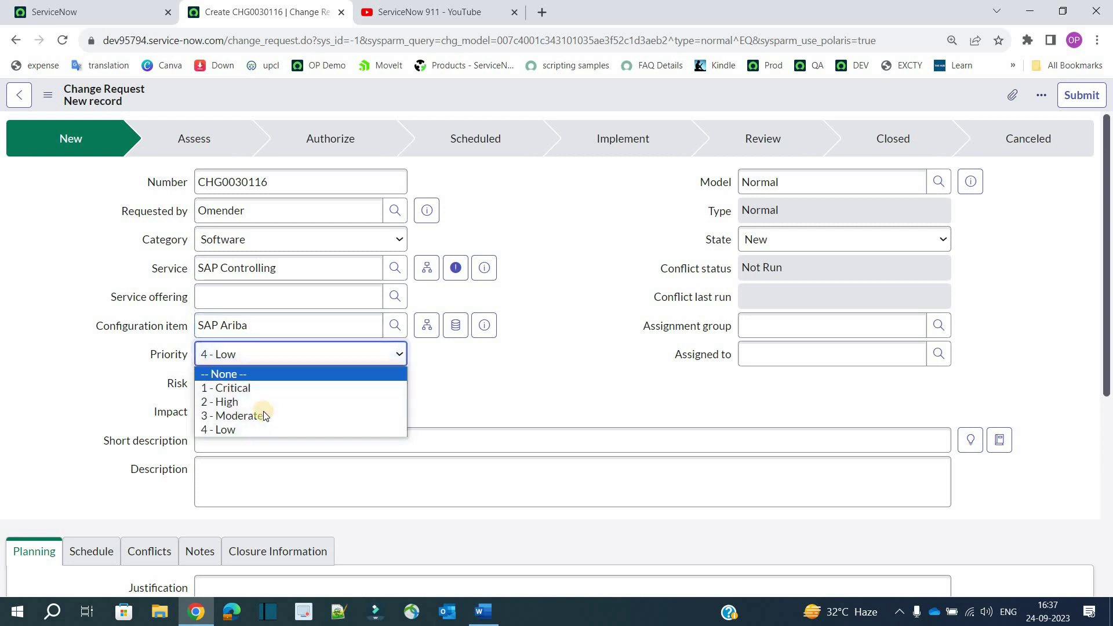
left_click(263, 415)
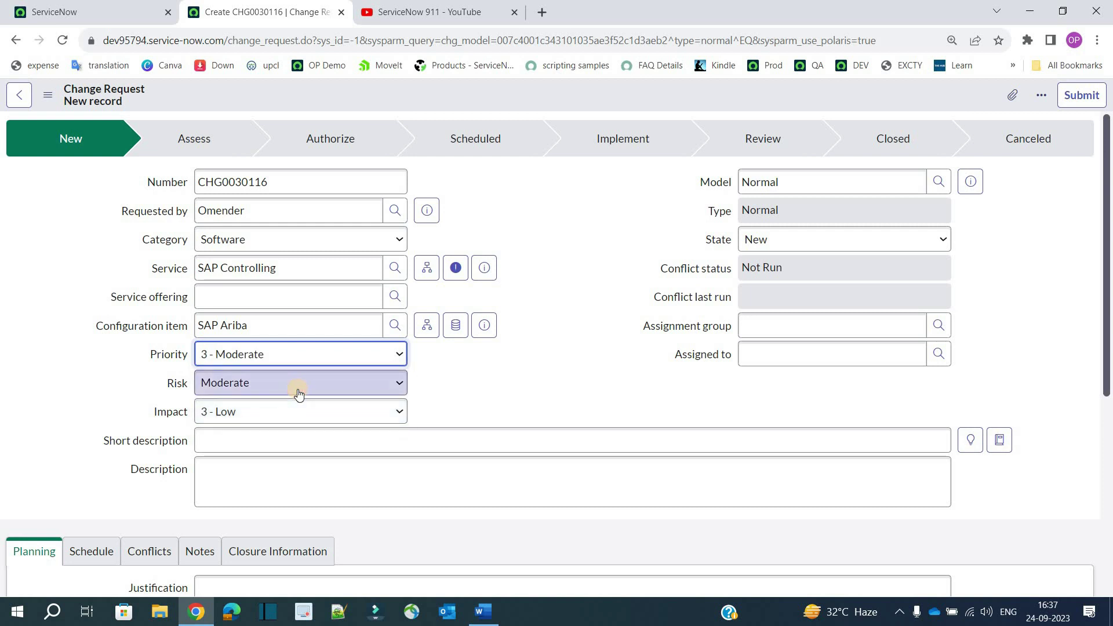
left_click(298, 394)
left_click(291, 399)
left_click(294, 414)
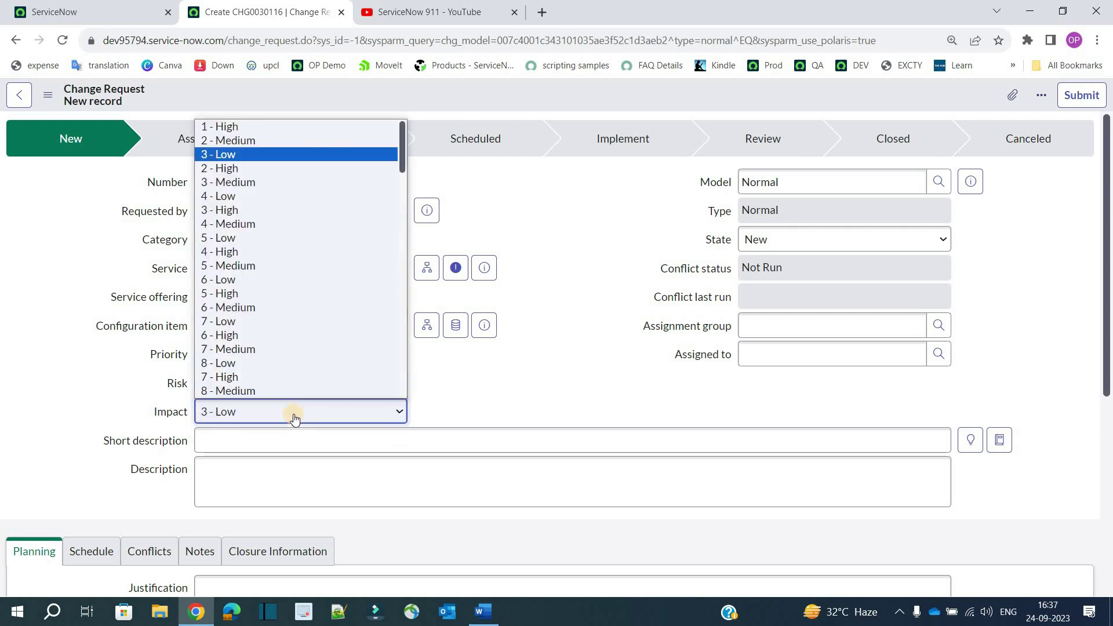
left_click(280, 141)
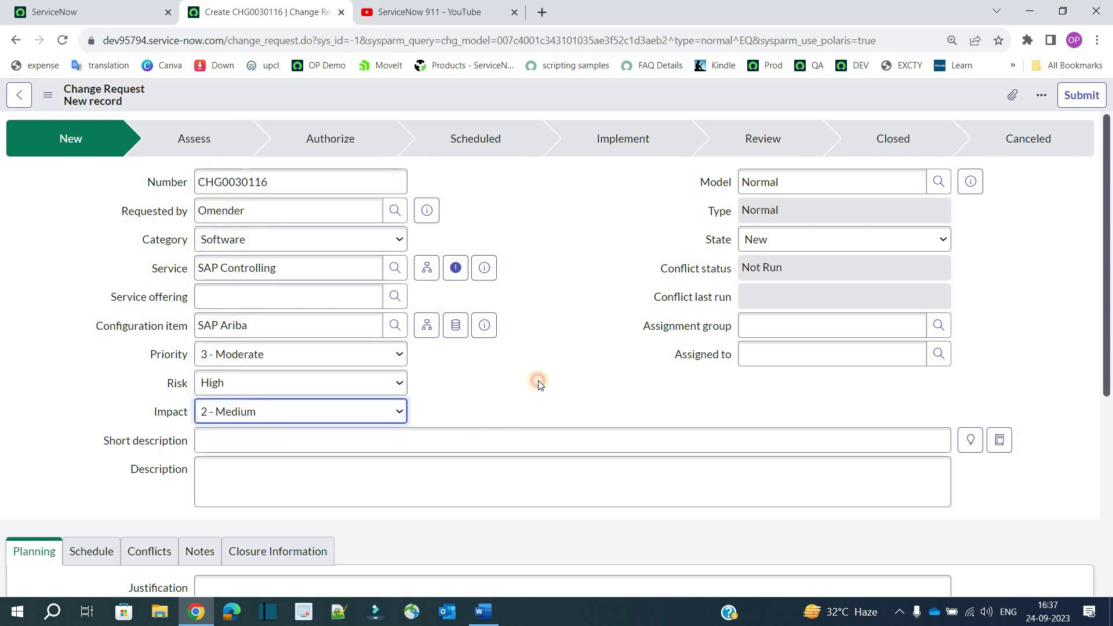
Enter "delete SAP type field from cmdb table" as the change request's short description
left_click(485, 439)
type("delete SAP type field from cmdb table")
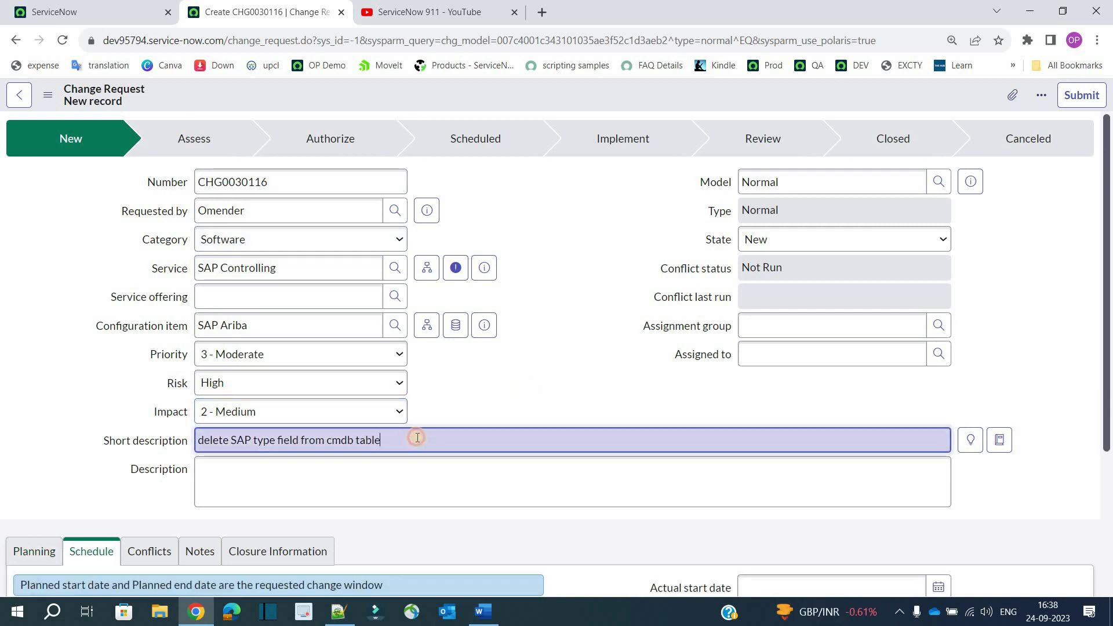
key("ctrl+a")
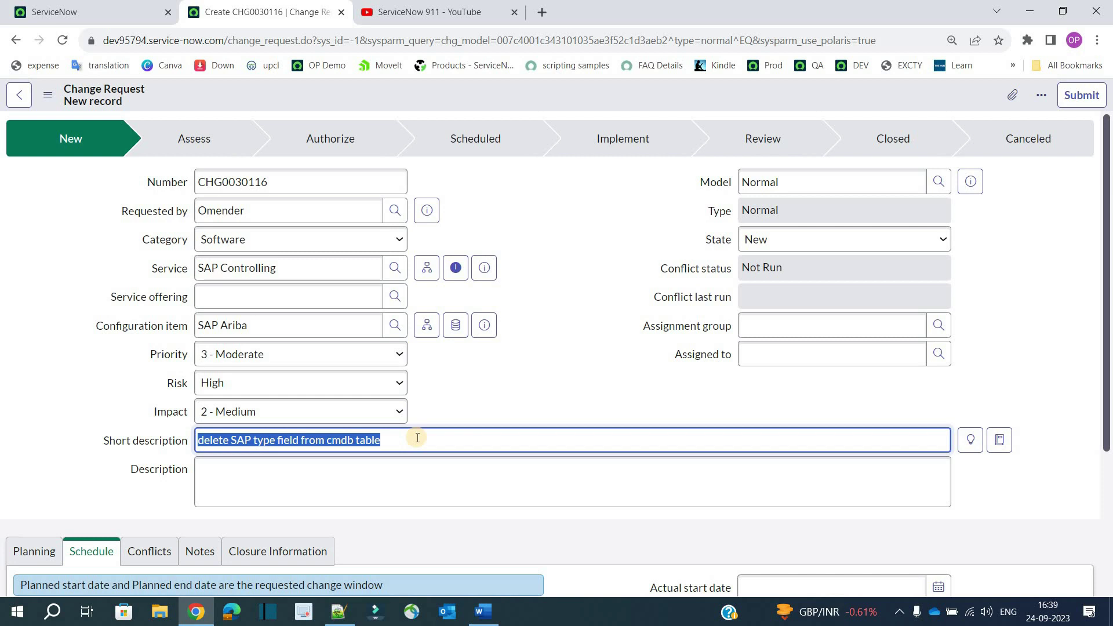
left_click(204, 467)
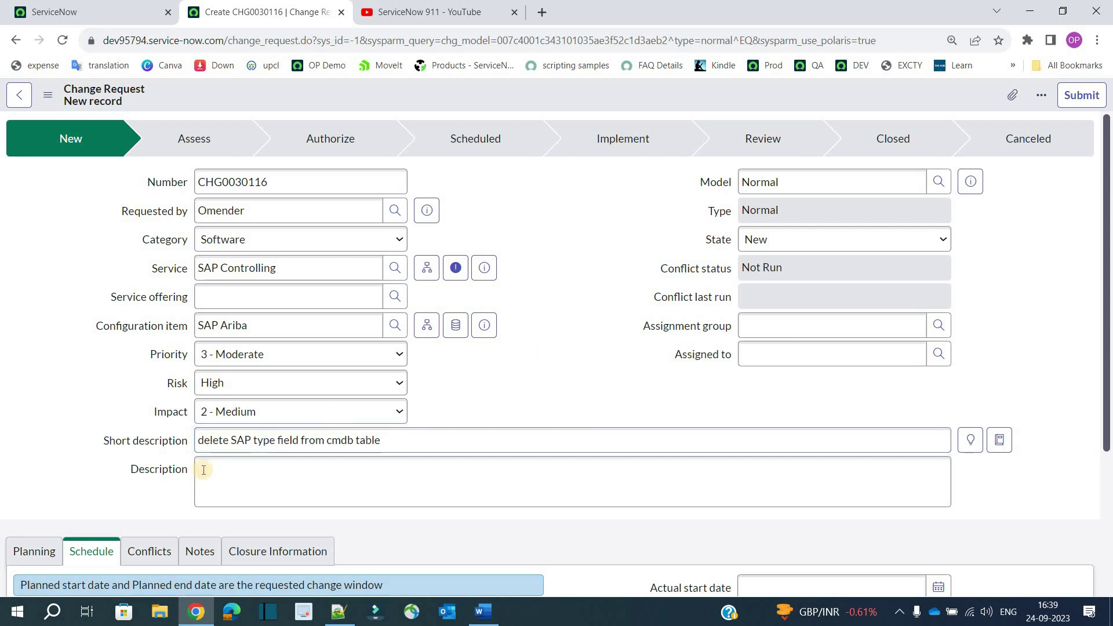
left_click(239, 432)
left_click_drag(309, 440, 324, 441)
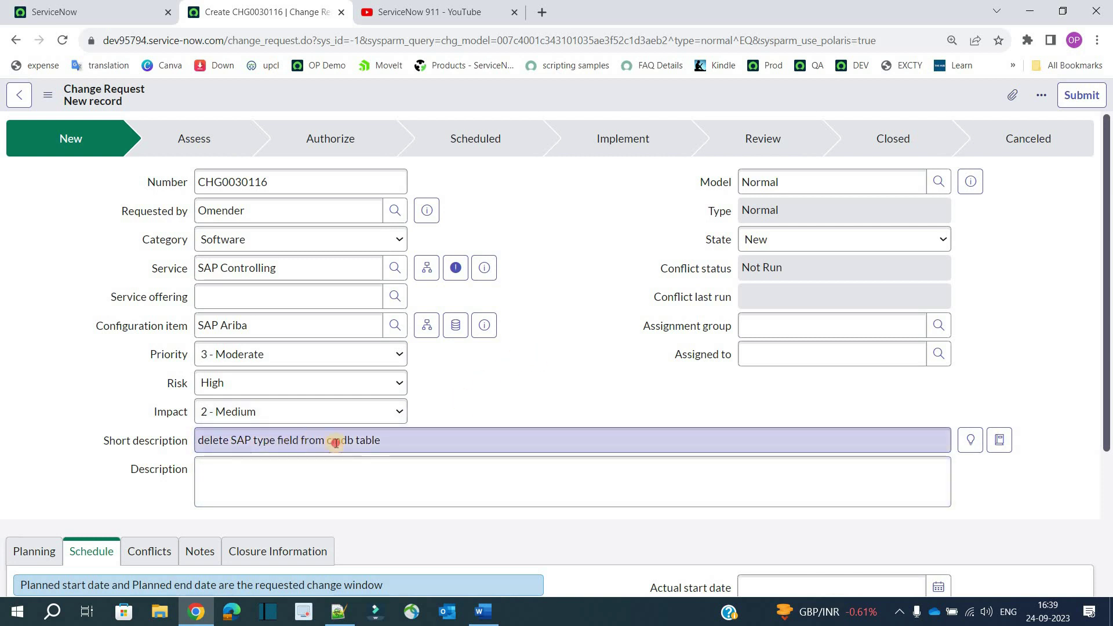
left_click_drag(394, 442, 394, 441)
left_click(394, 442)
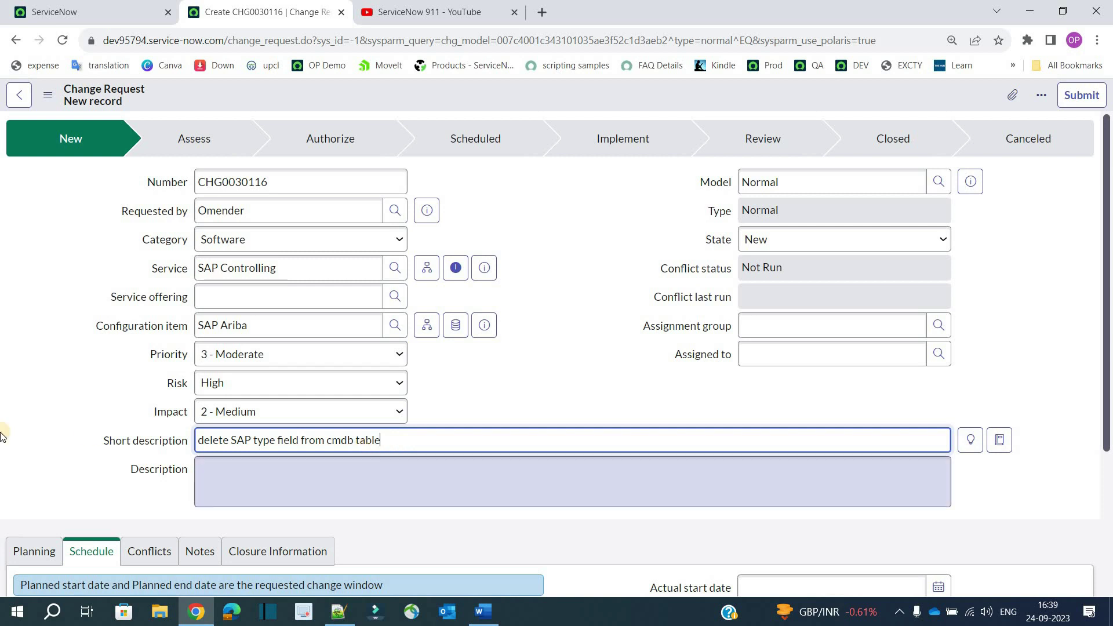
Open the change request's Planning section and examine the justification text
scroll(6, 431, "down", 3)
left_click(32, 413)
scroll(34, 411, "down", 3)
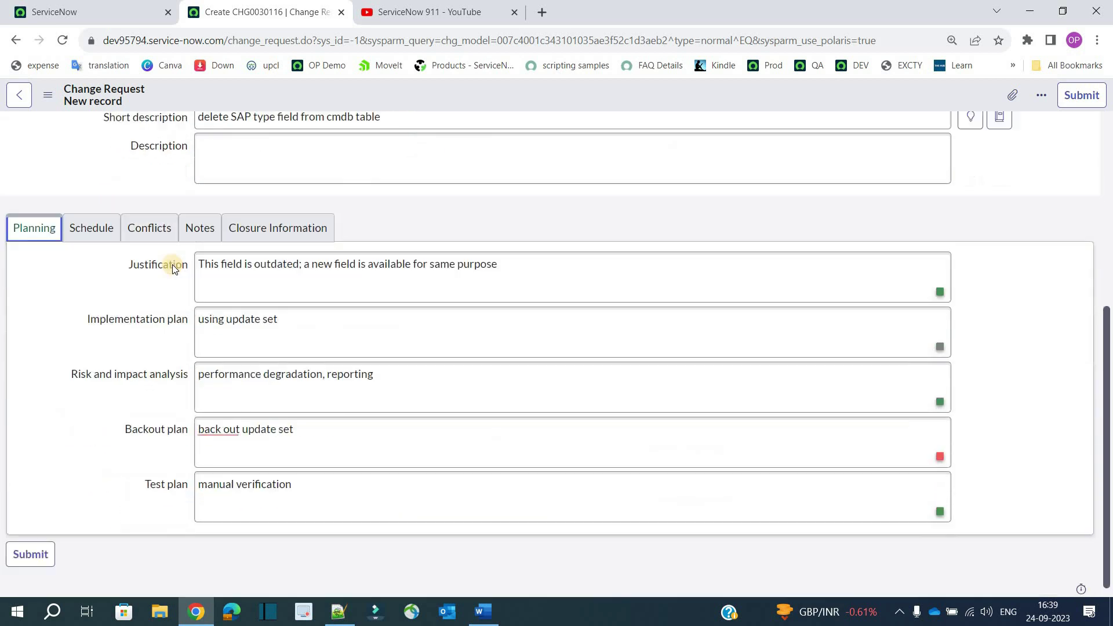
double_click(176, 264)
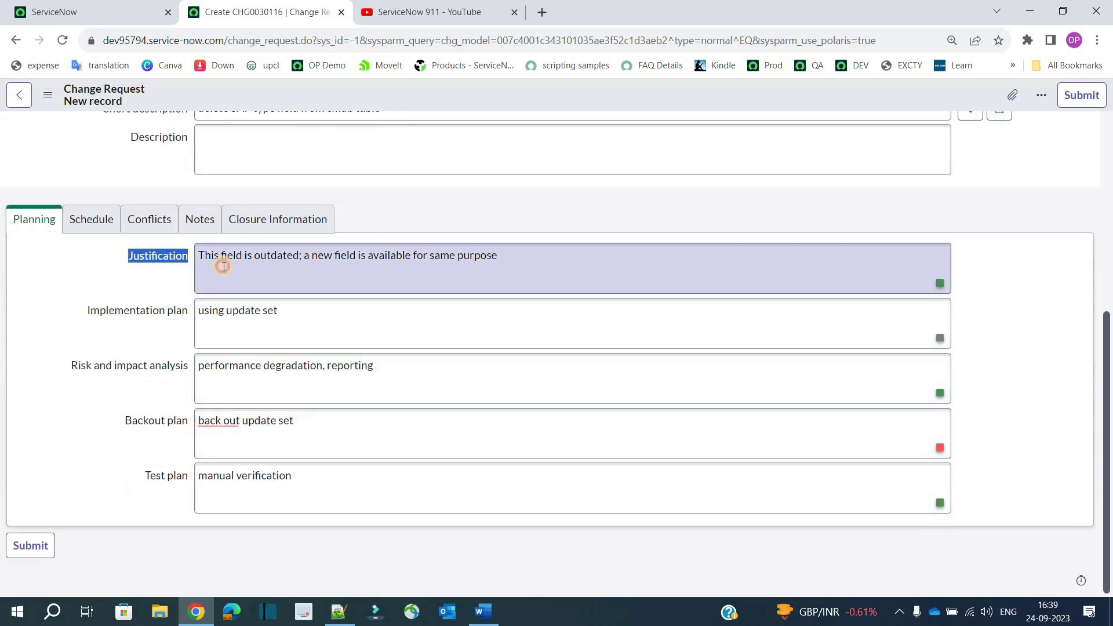
left_click(201, 255)
left_click_drag(203, 256, 505, 255)
left_click(340, 258)
left_click(506, 256)
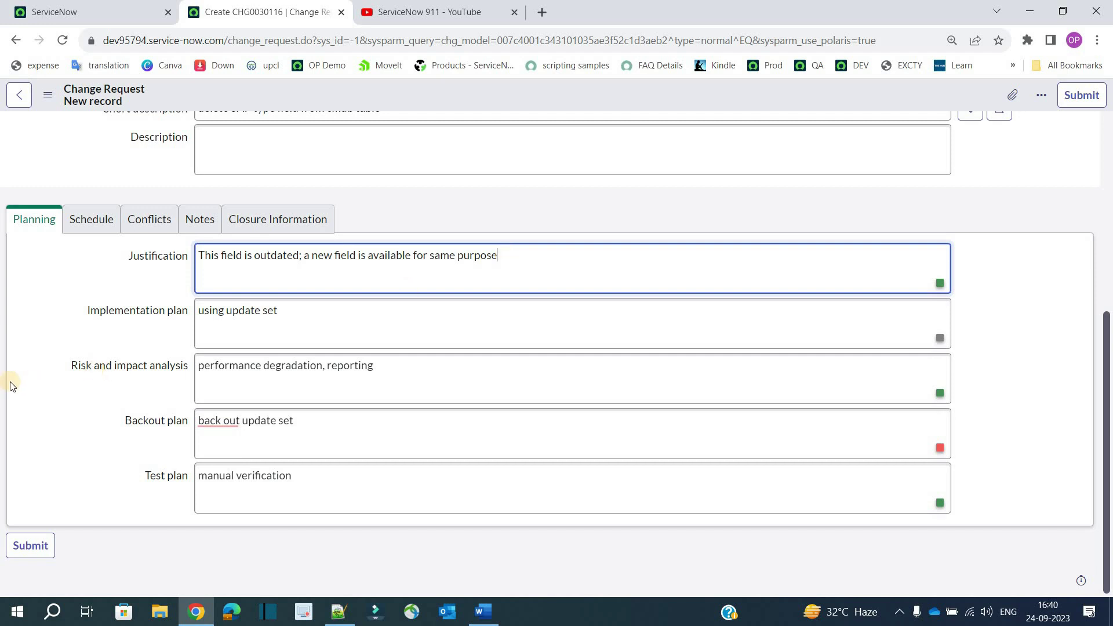
Examine the implementation plan and the risk and impact analysis in the change request's planning details
double_click(165, 316)
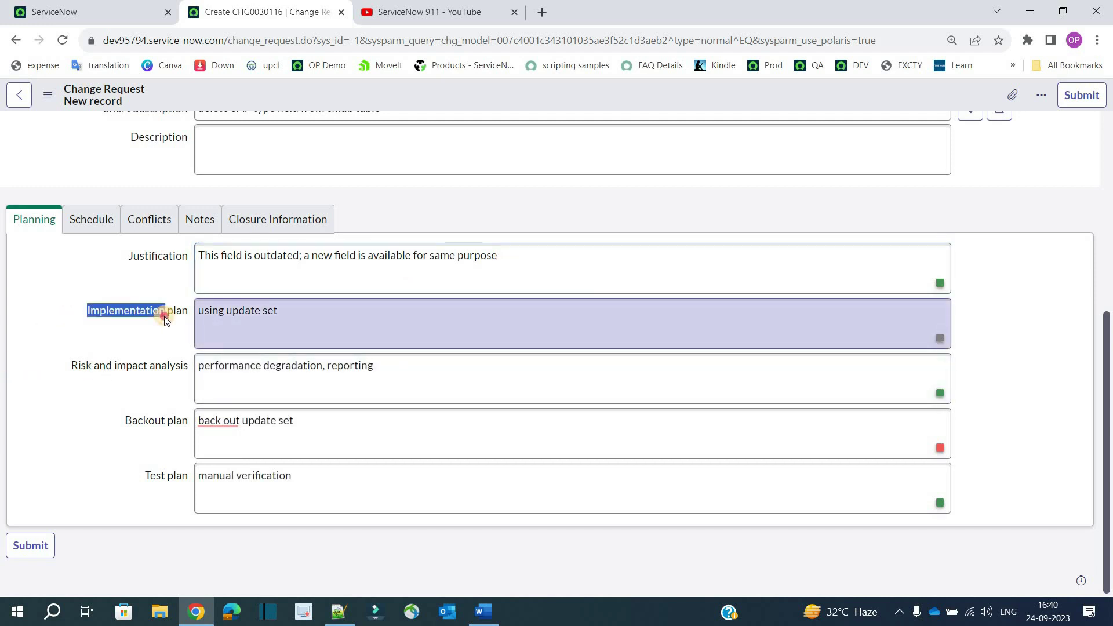
left_click(241, 313)
triple_click(243, 314)
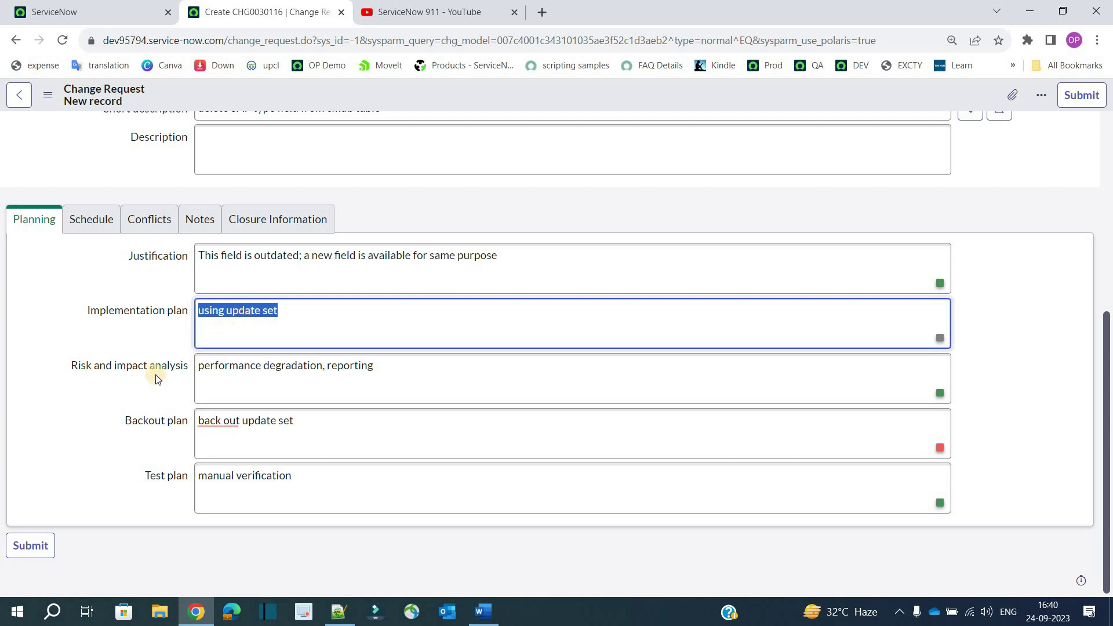
left_click(123, 375)
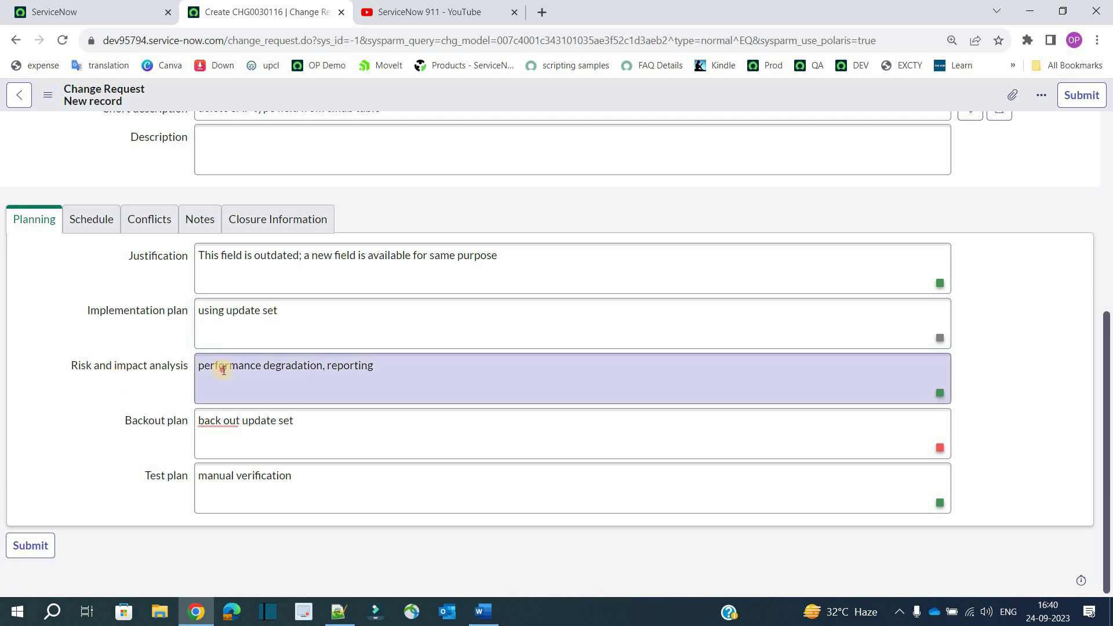
triple_click(223, 369)
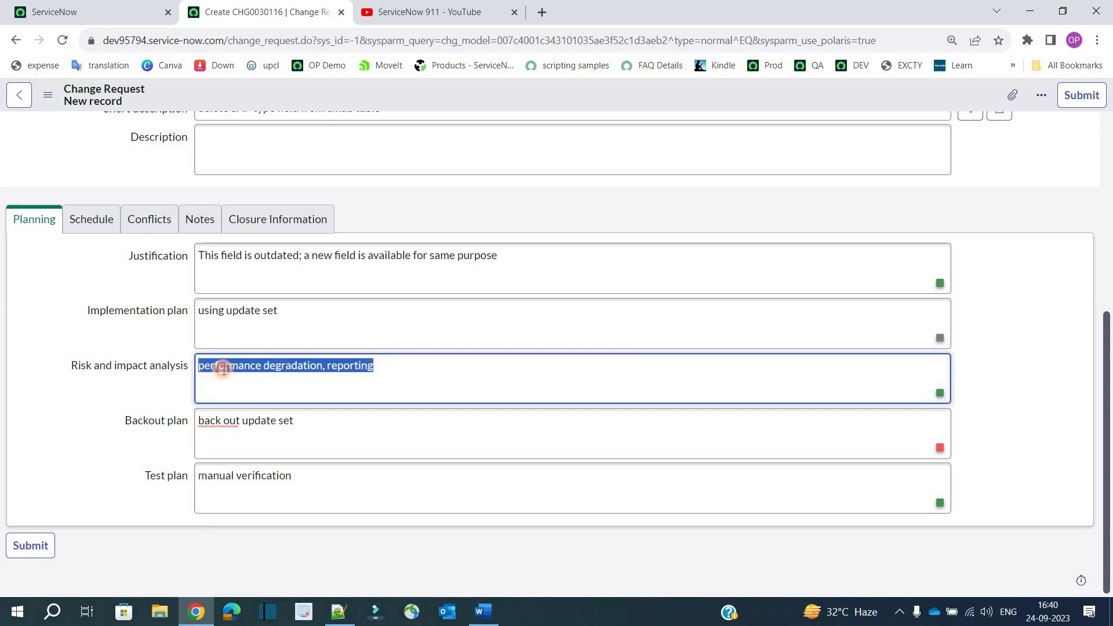
double_click(223, 369)
double_click(364, 374)
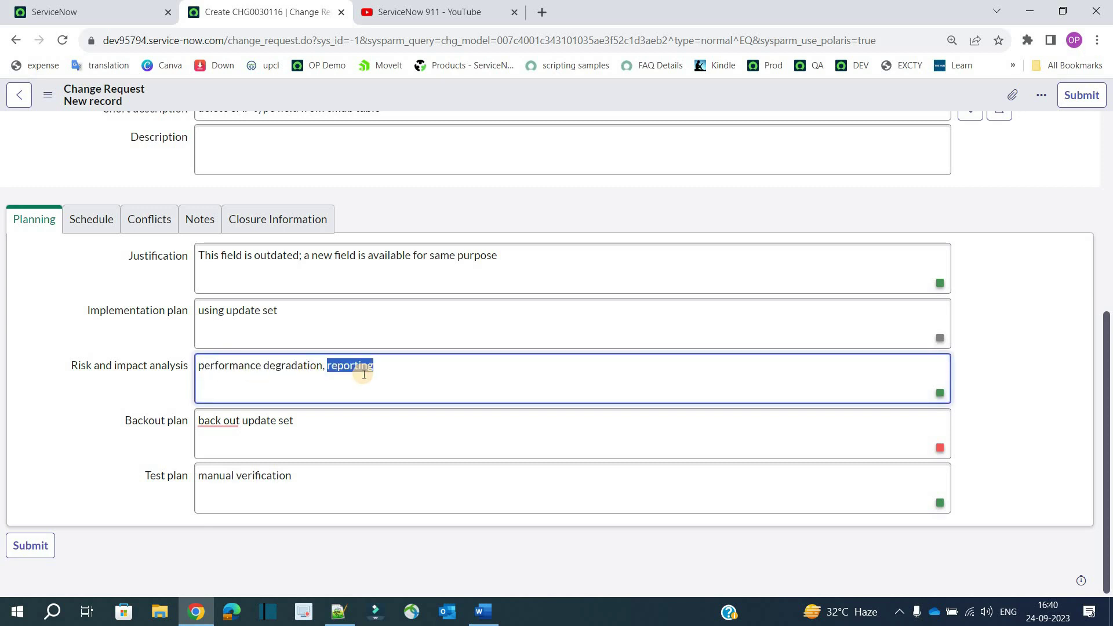
Examine the backout plan and test plan in the change request's planning details
left_click(364, 373)
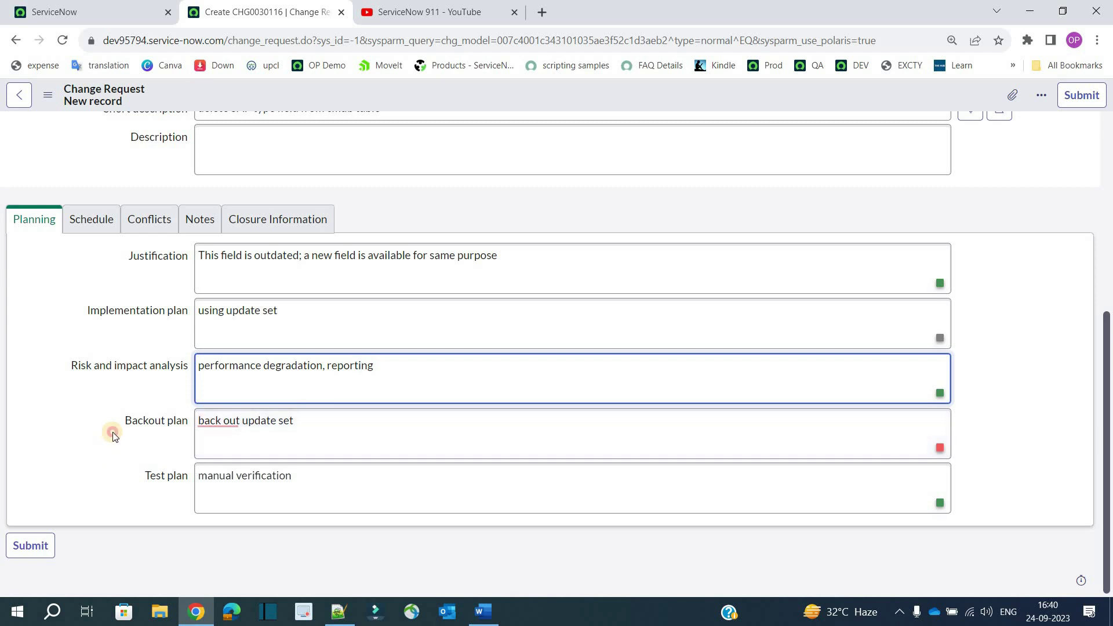
left_click(180, 428)
triple_click(180, 427)
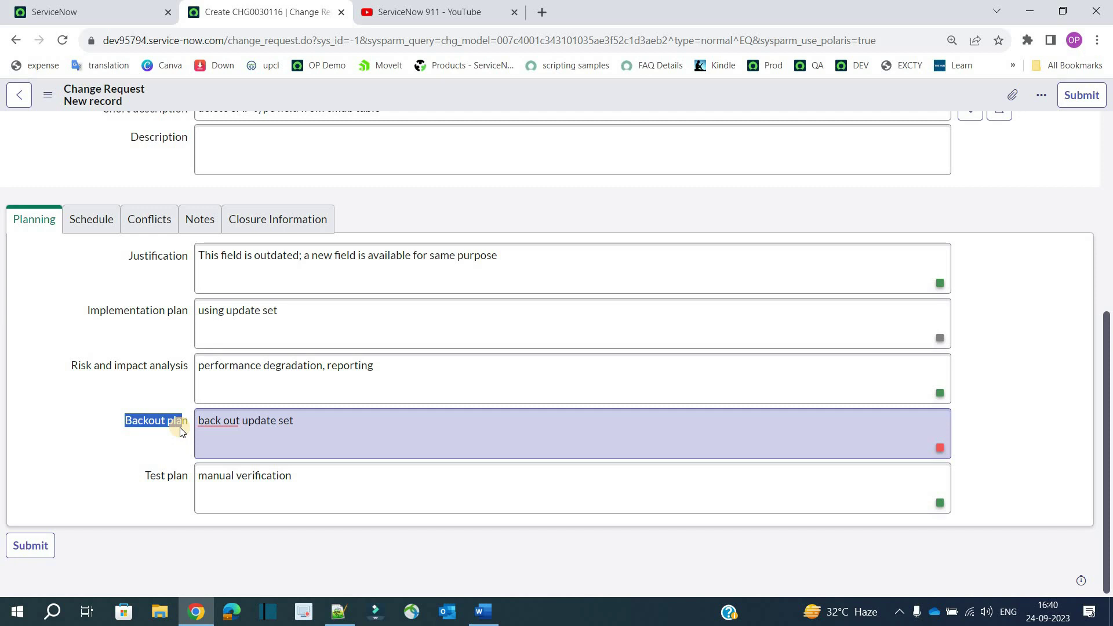
triple_click(175, 484)
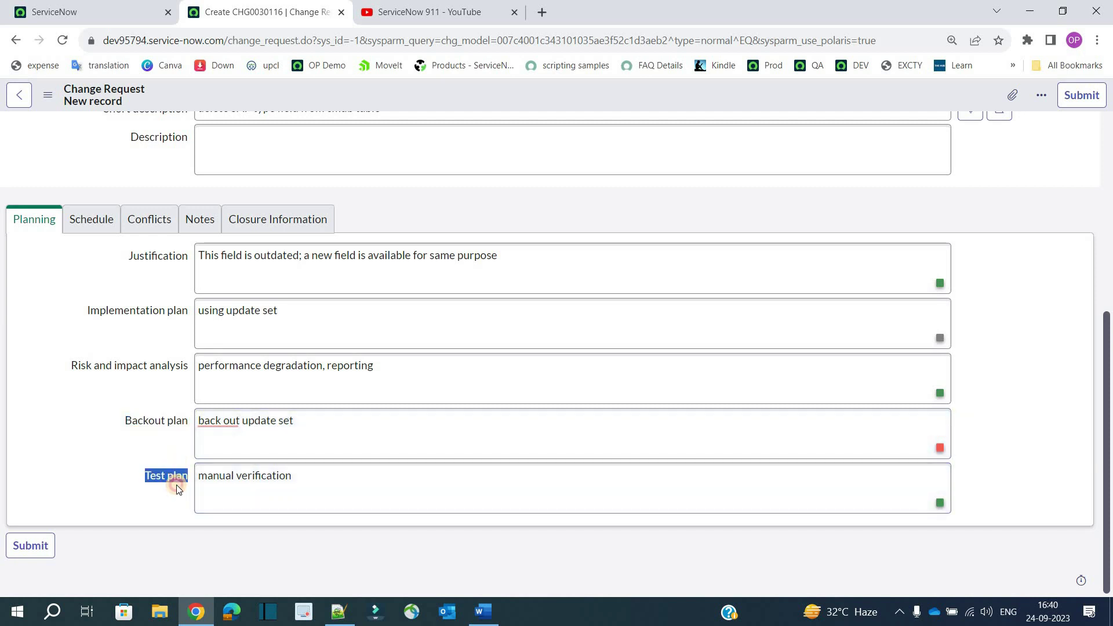
triple_click(277, 476)
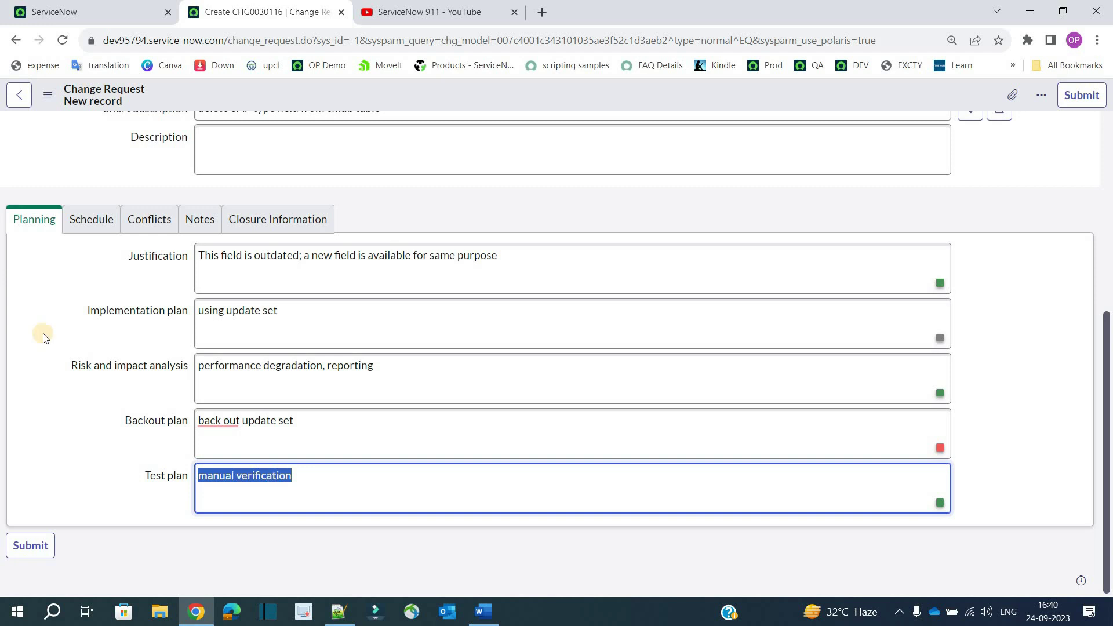
Schedule the change with planned start 30/09/2023 07:11:05 and planned end 01/10/2023 07:11:19
scroll(25, 403, "up", 3)
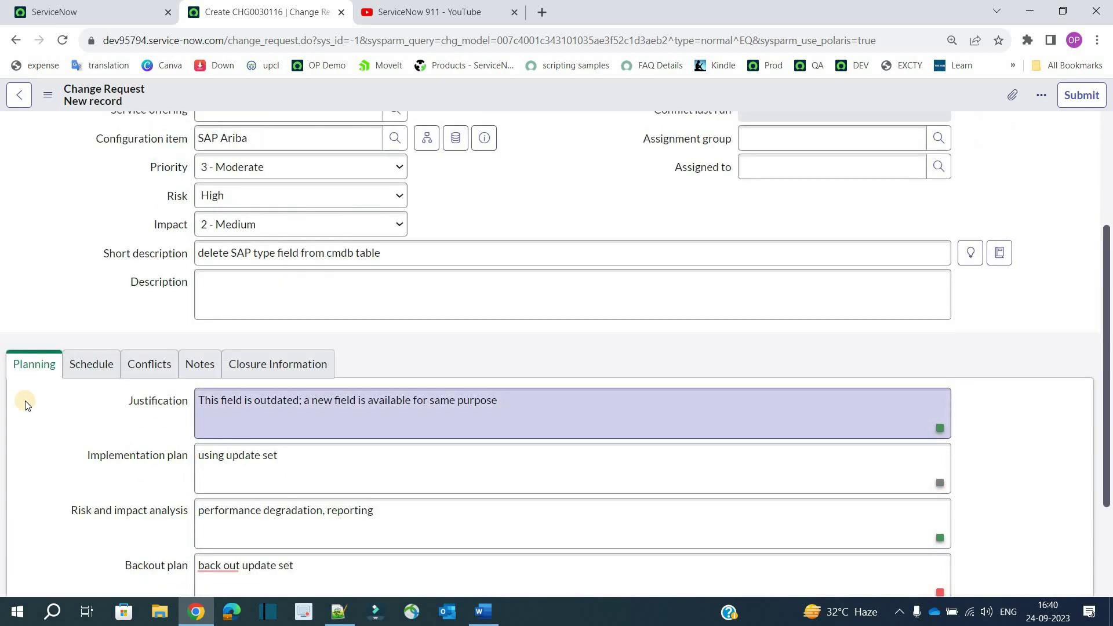
left_click(87, 369)
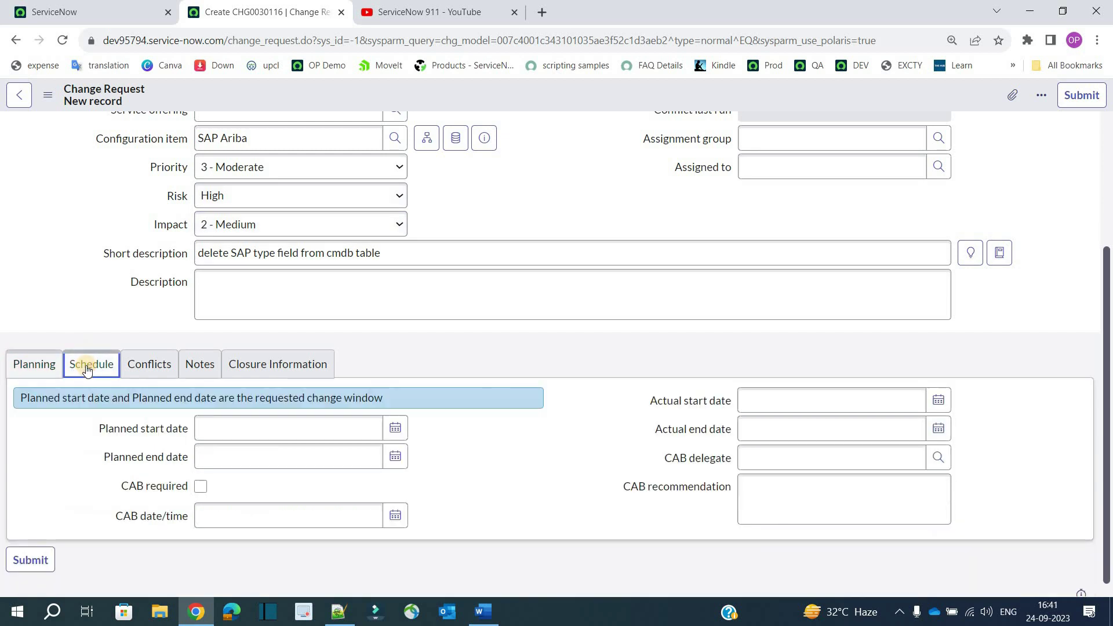
left_click(396, 428)
left_click(396, 427)
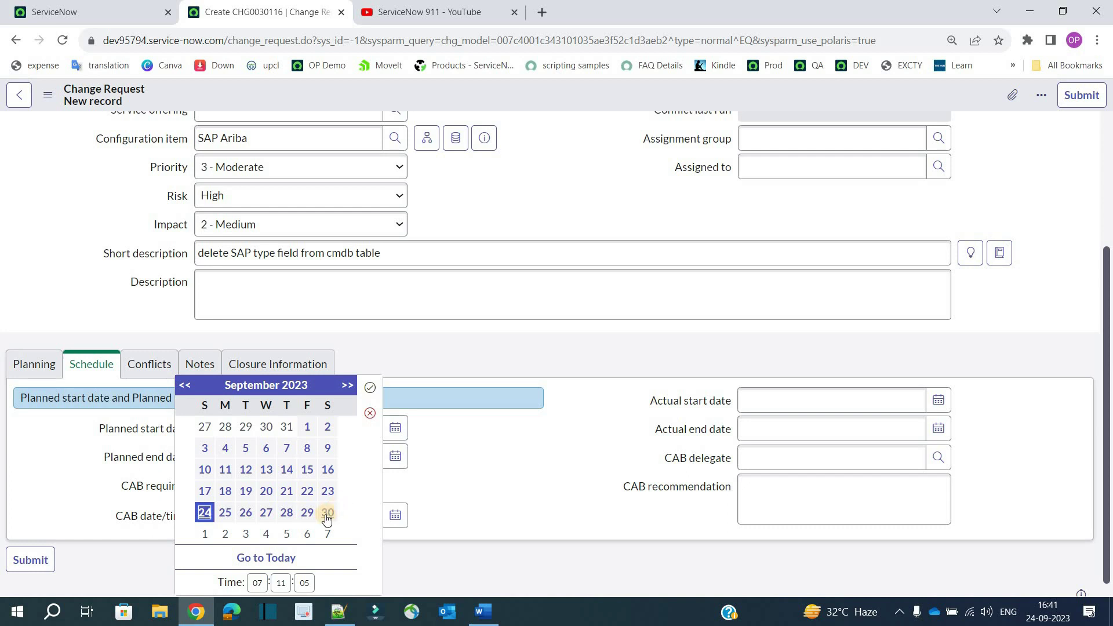
left_click(327, 514)
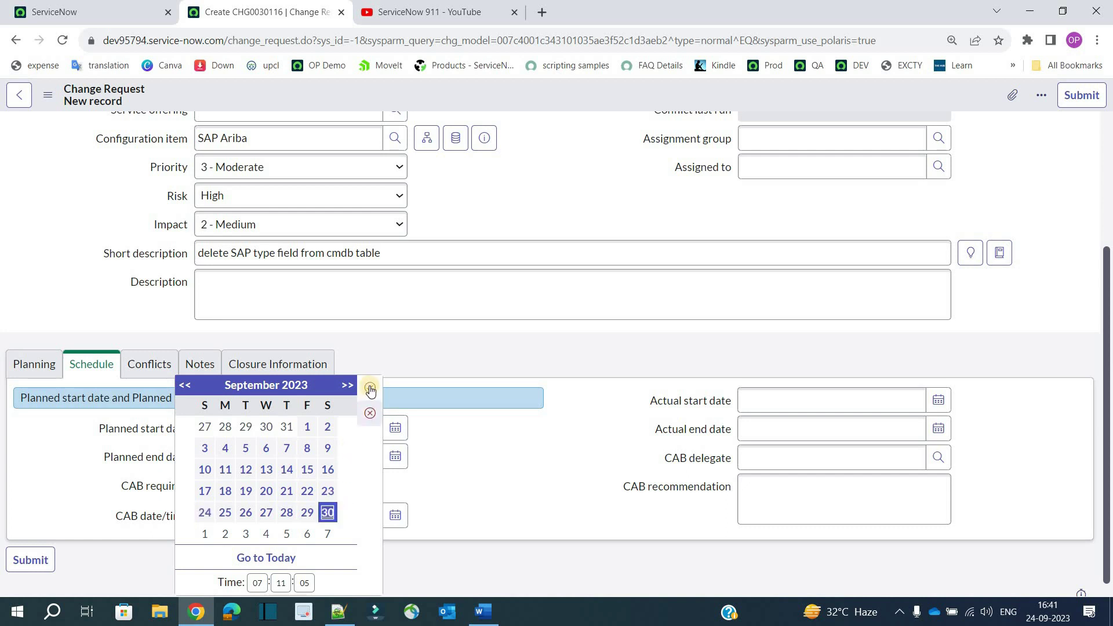
left_click(392, 438)
left_click(394, 456)
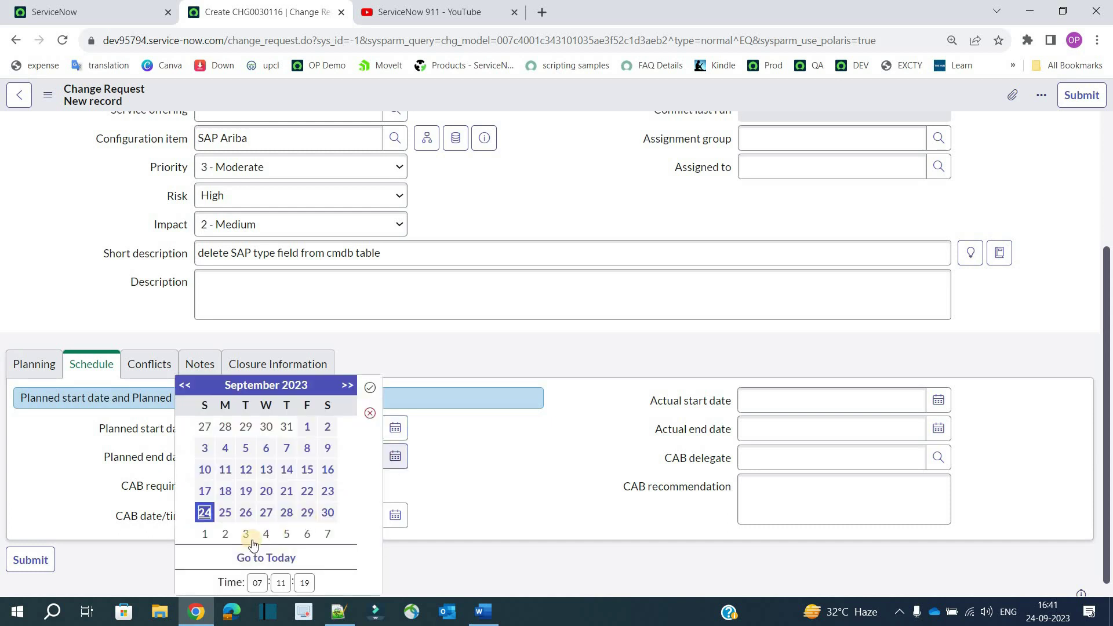
left_click(207, 536)
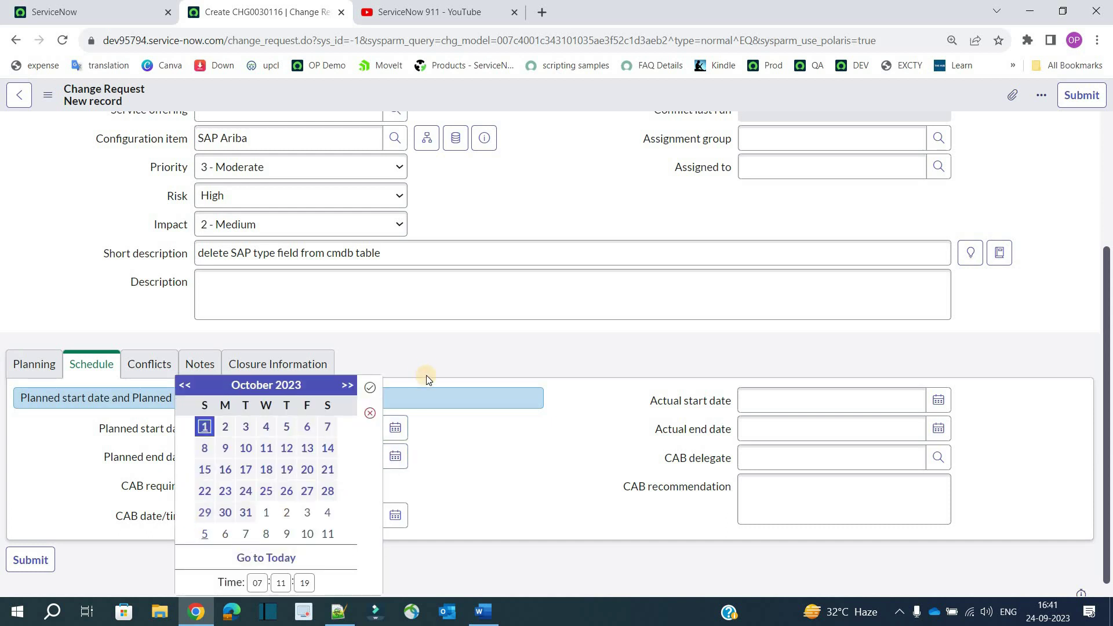
left_click(370, 389)
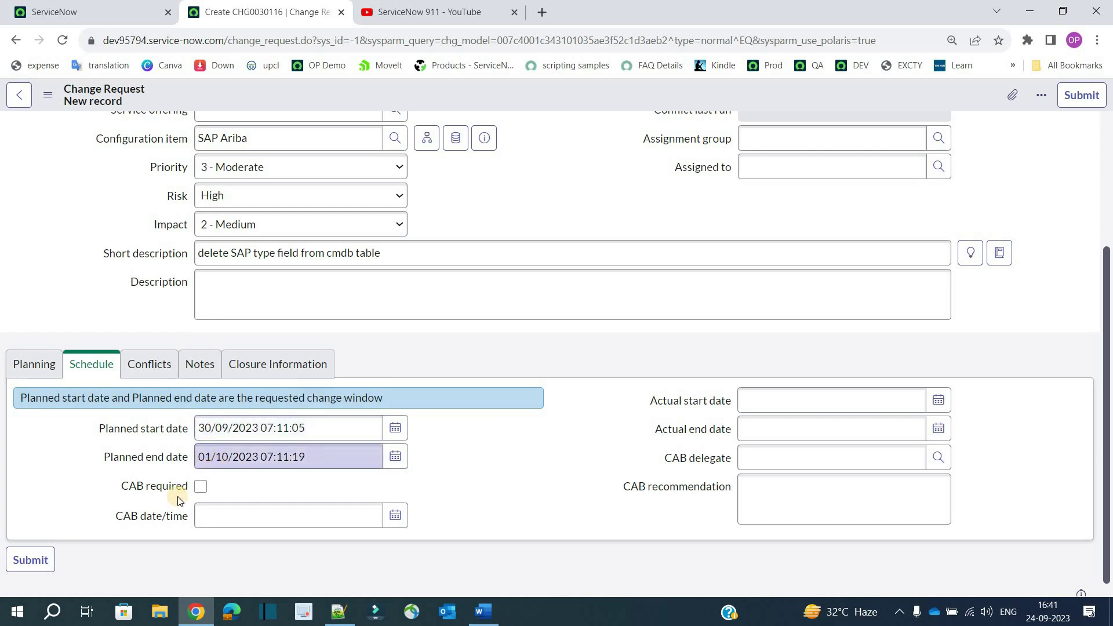
Mark the change as requiring CAB and set the CAB date/time to 22/09/2023 07:11:31
scroll(185, 483, "down", 1)
left_click(201, 472)
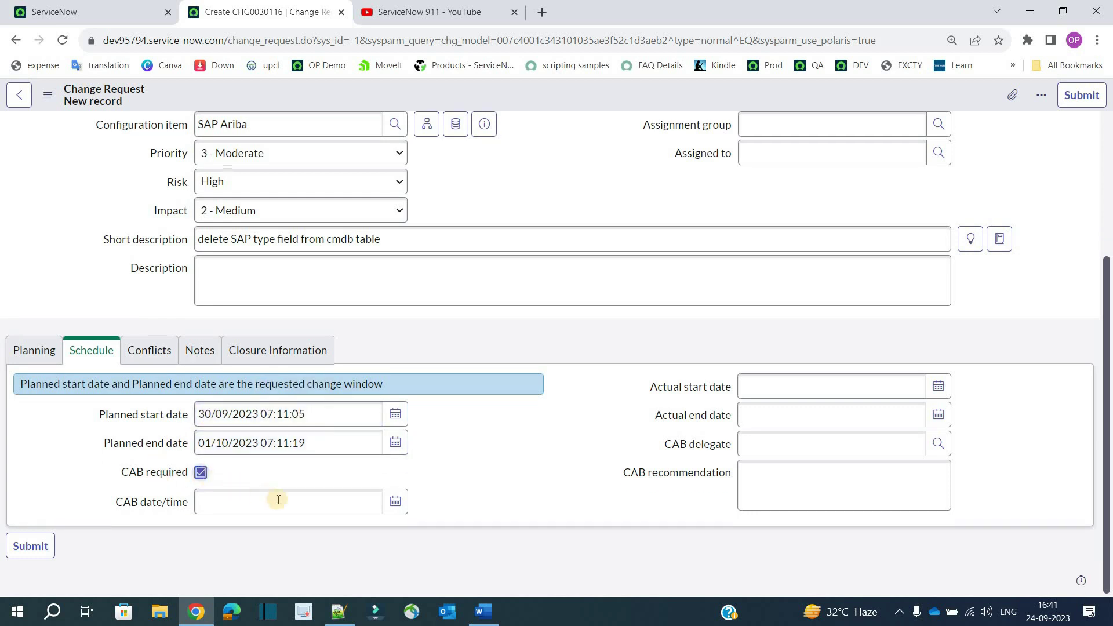
left_click(397, 502)
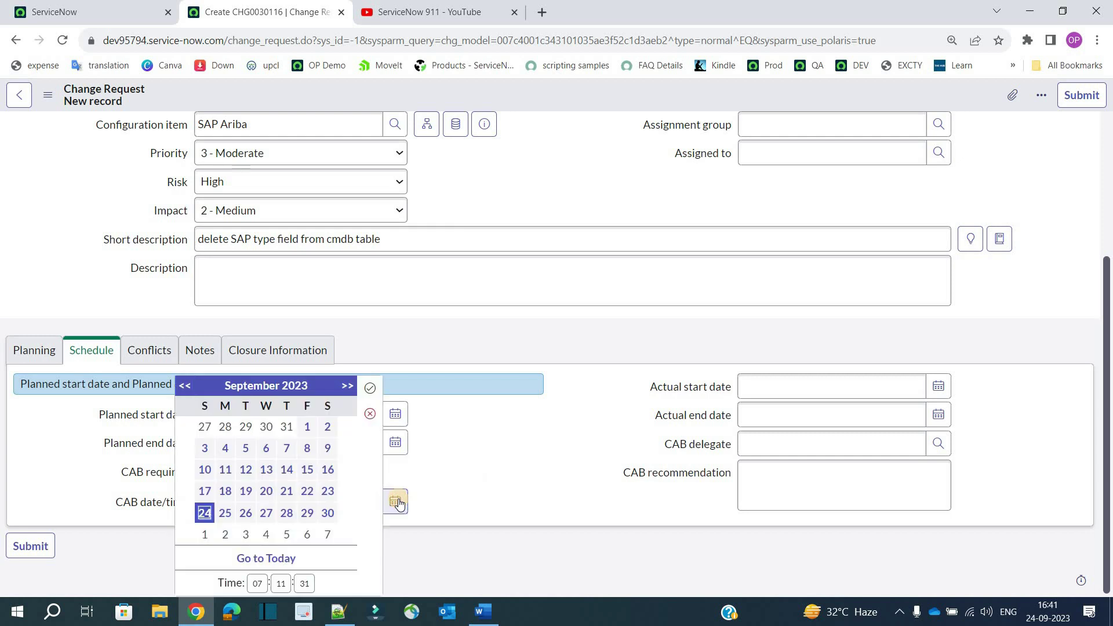
left_click(307, 491)
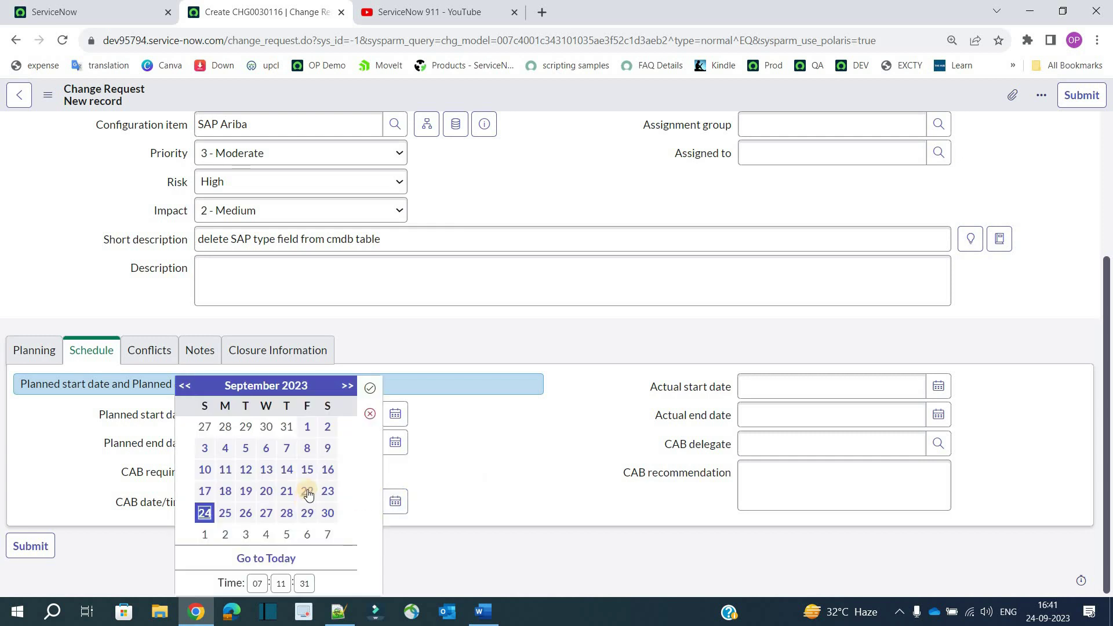
left_click(370, 388)
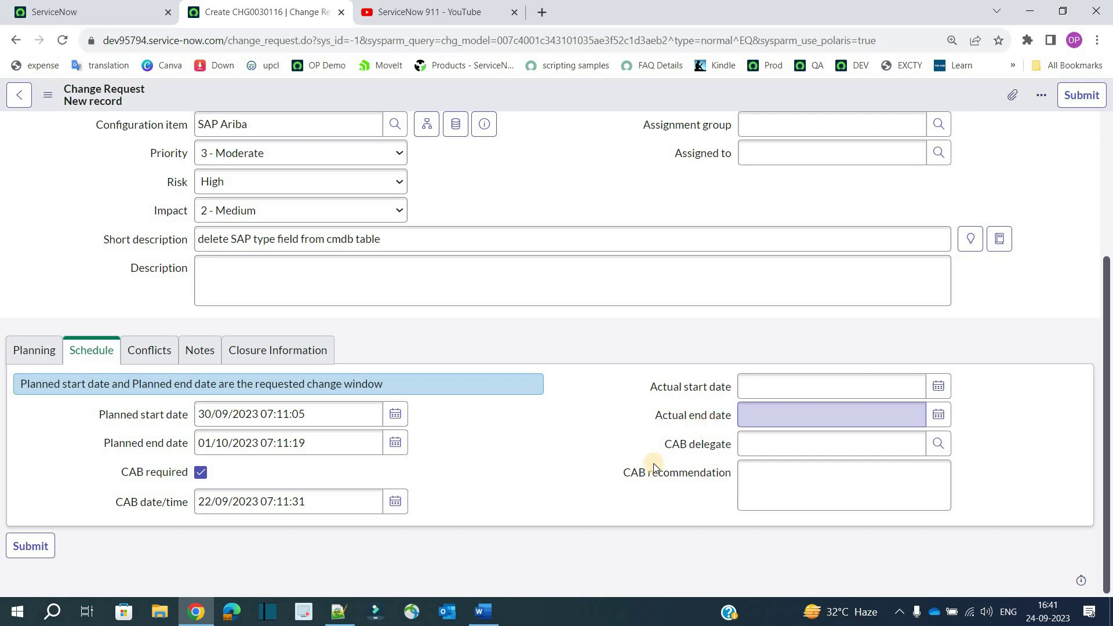
Examine the Implement stage in the process flow and the schedule's CAB delegate and CAB recommendation fields
scroll(597, 332, "up", 4)
double_click(650, 140)
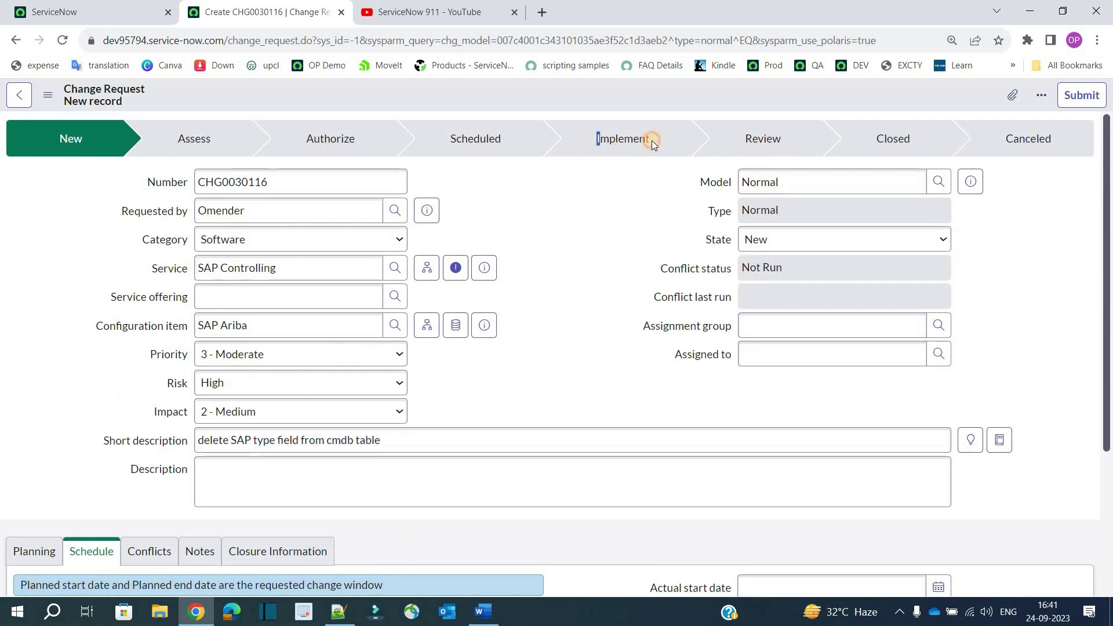
scroll(623, 416, "down", 4)
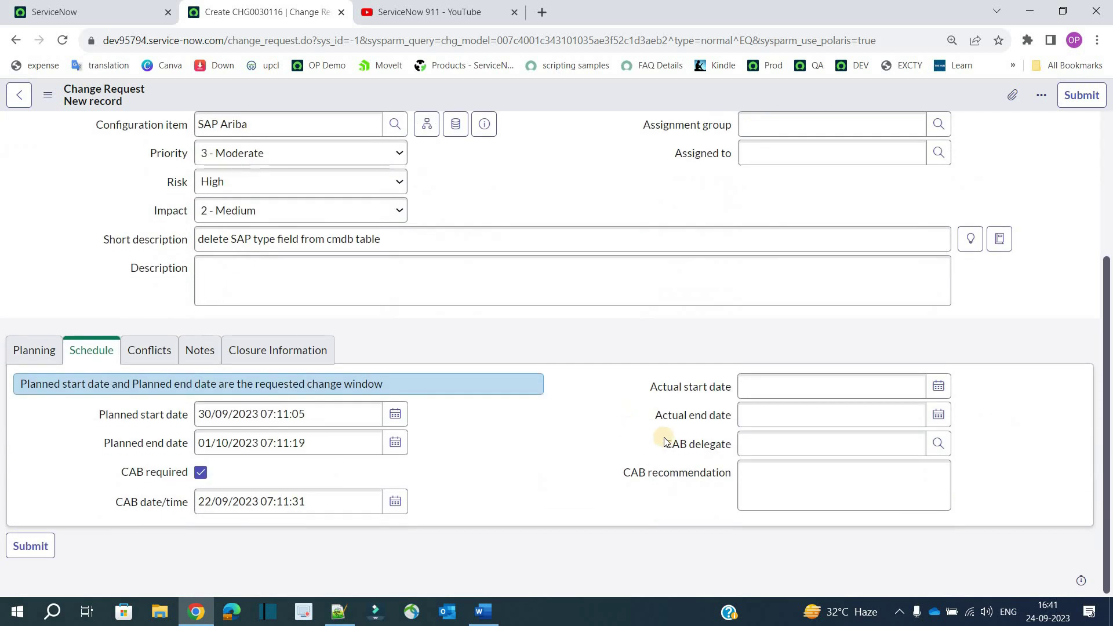
triple_click(711, 444)
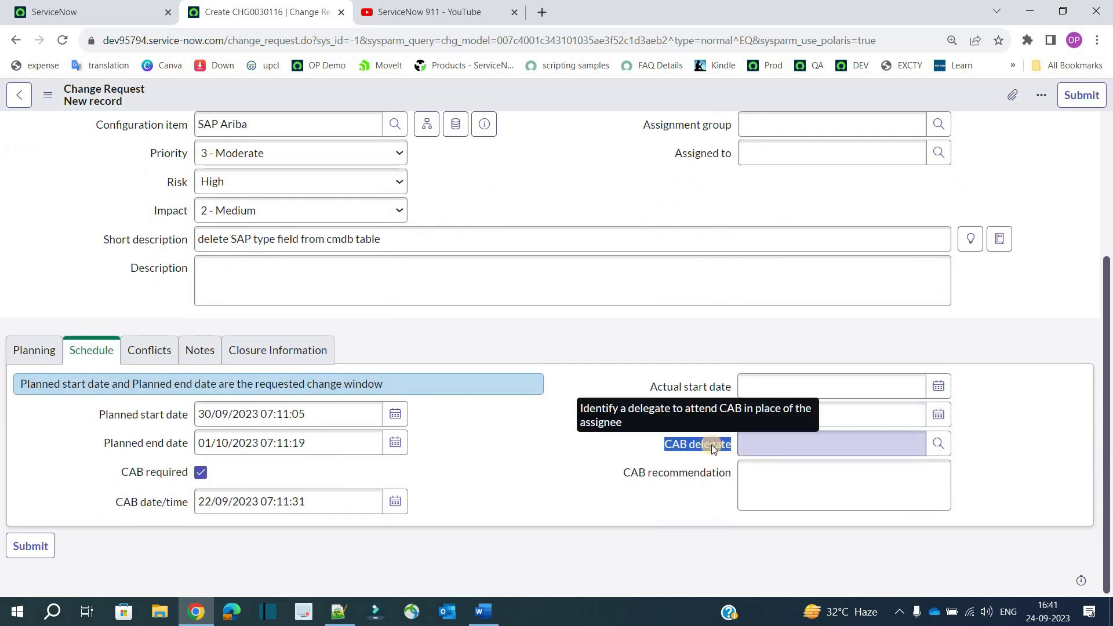
triple_click(739, 477)
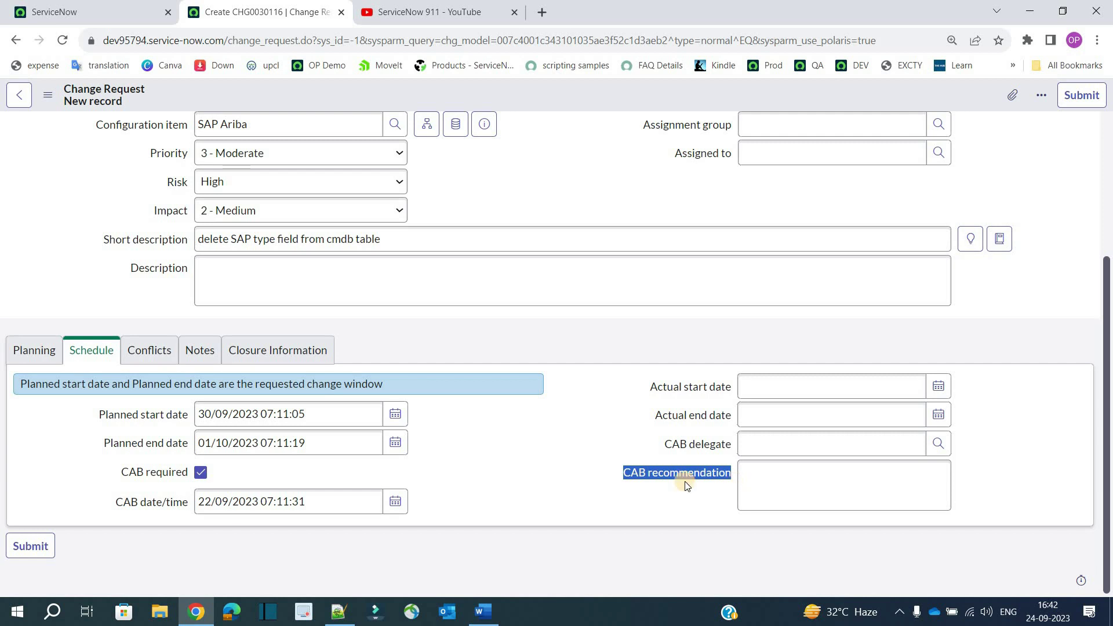
key("Tab")
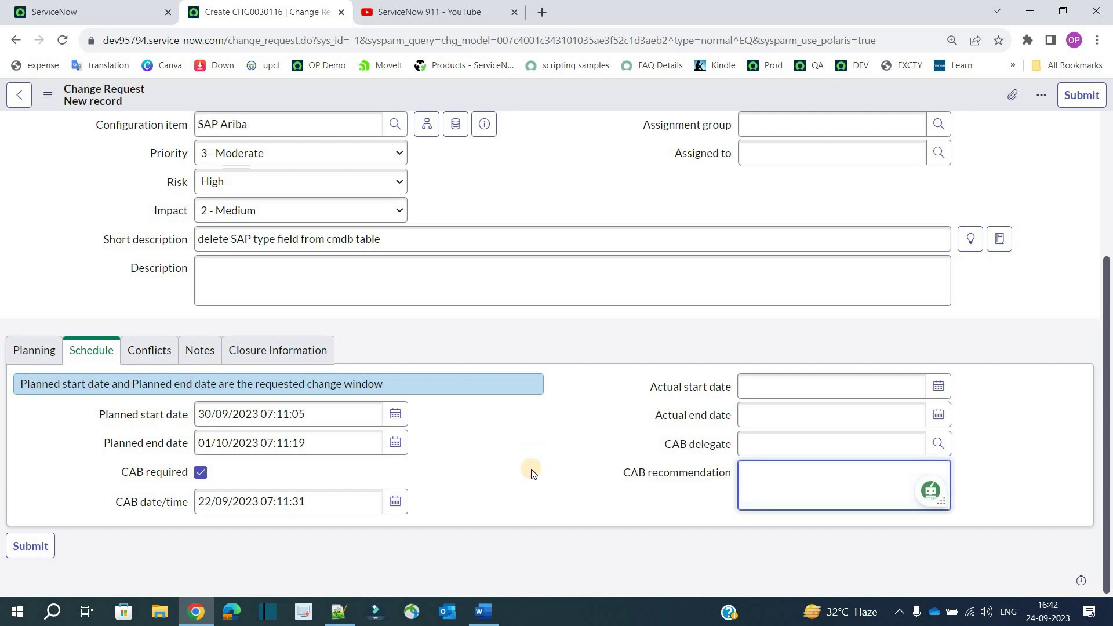
Save the new change request and stay on its record
scroll(531, 469, "up", 4)
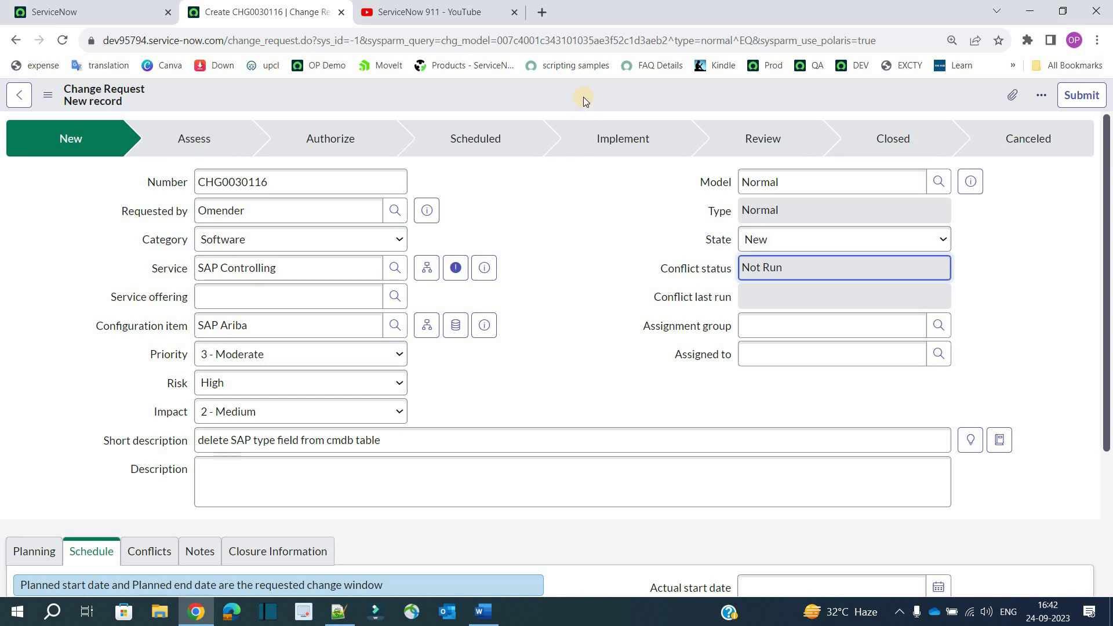
right_click(597, 103)
left_click(599, 104)
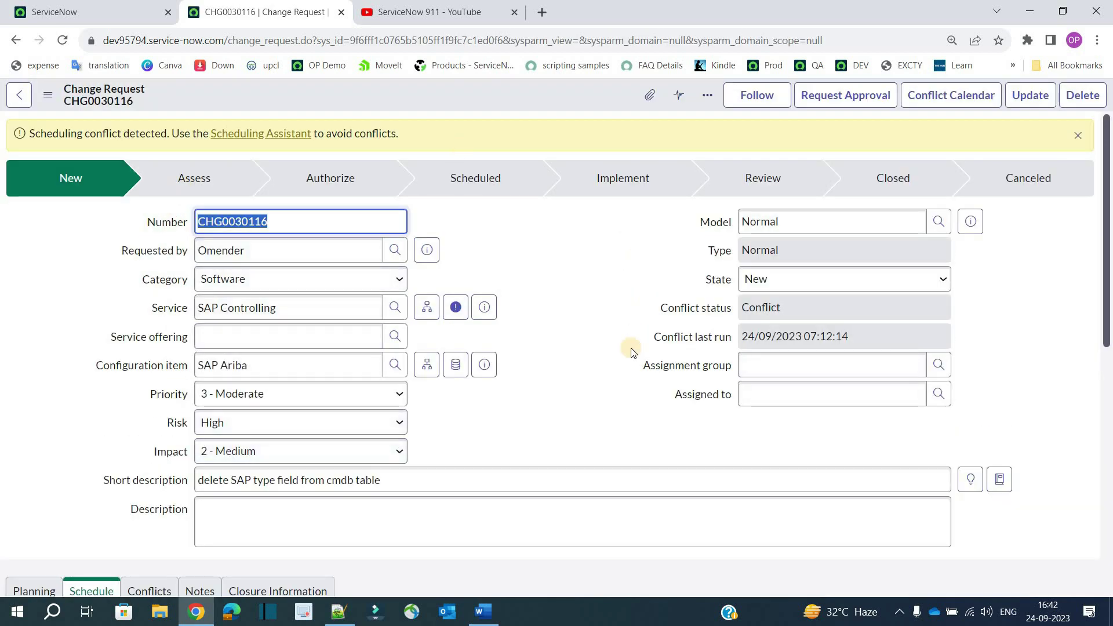
Examine the Assess stage in the saved change request's process flow
left_click(846, 107)
left_click_drag(180, 184, 223, 178)
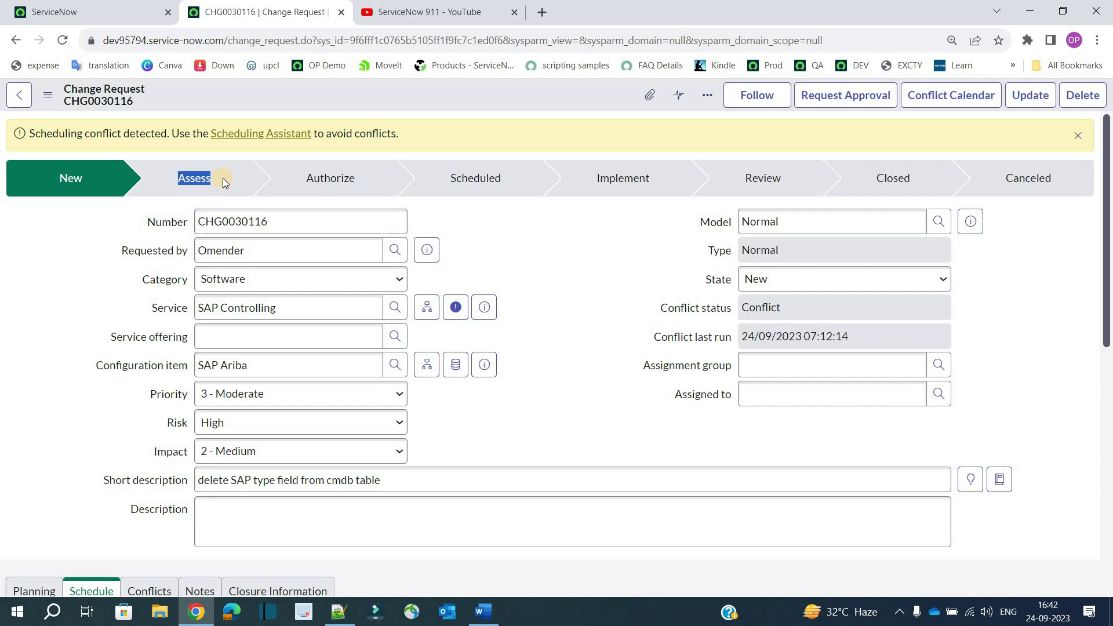
left_click(578, 303)
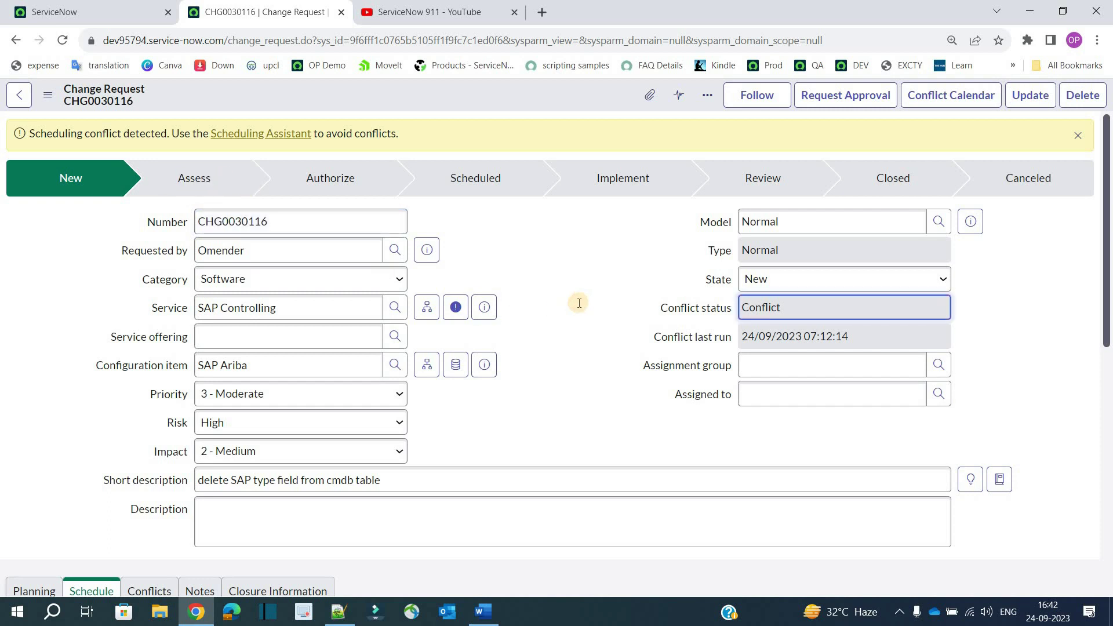
Review the change request's detected conflicts against its planned dates and configuration item
scroll(578, 303, "down", 4)
left_click(151, 375)
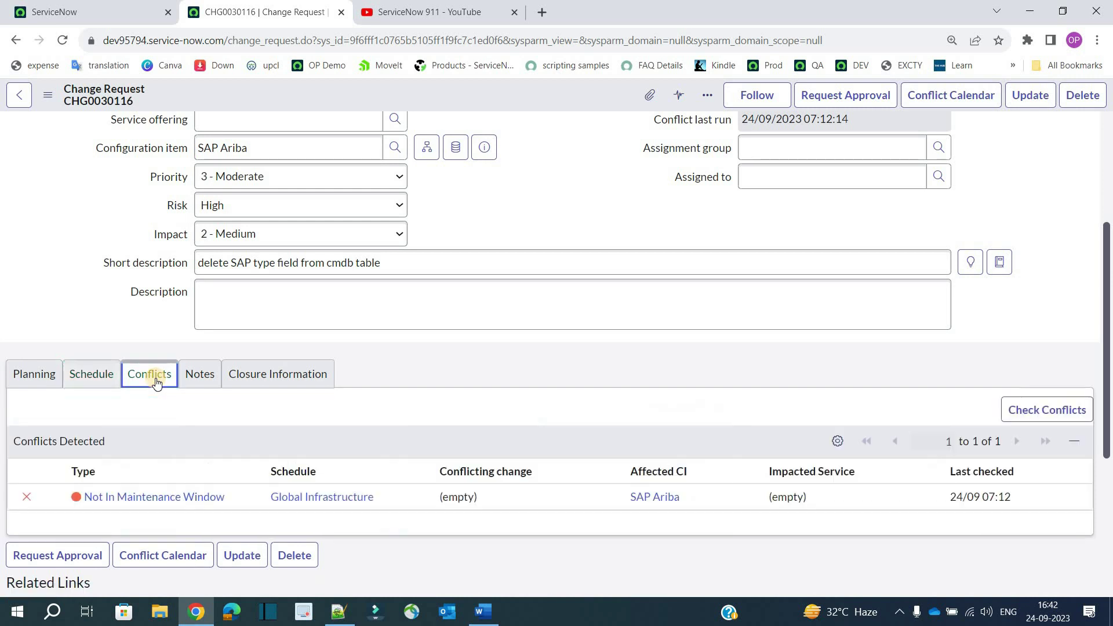
scroll(186, 354, "down", 1)
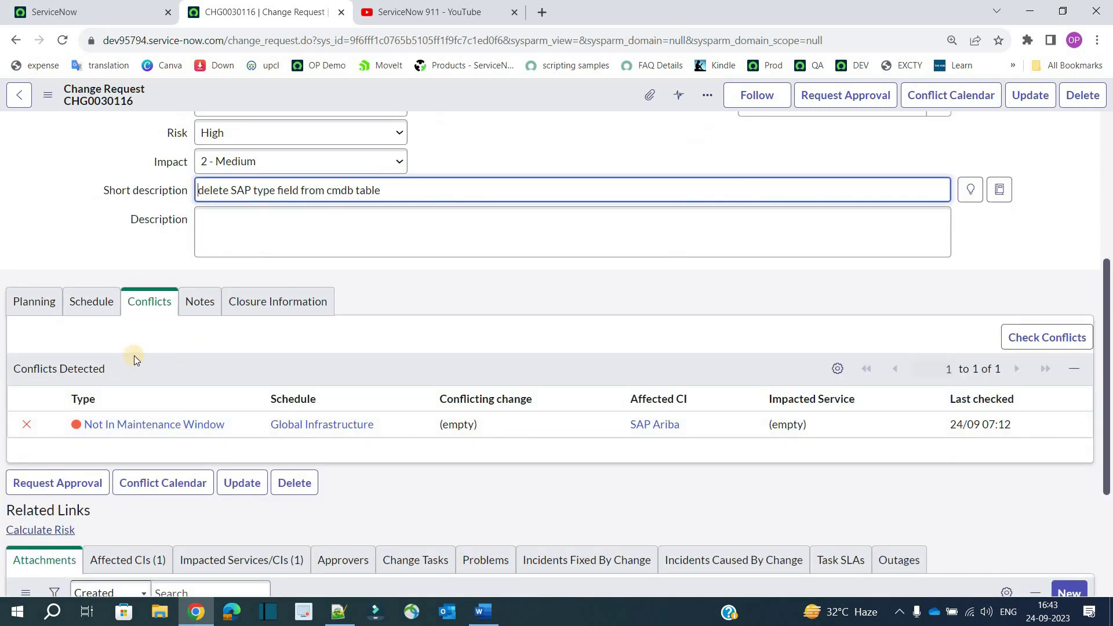
left_click(92, 300)
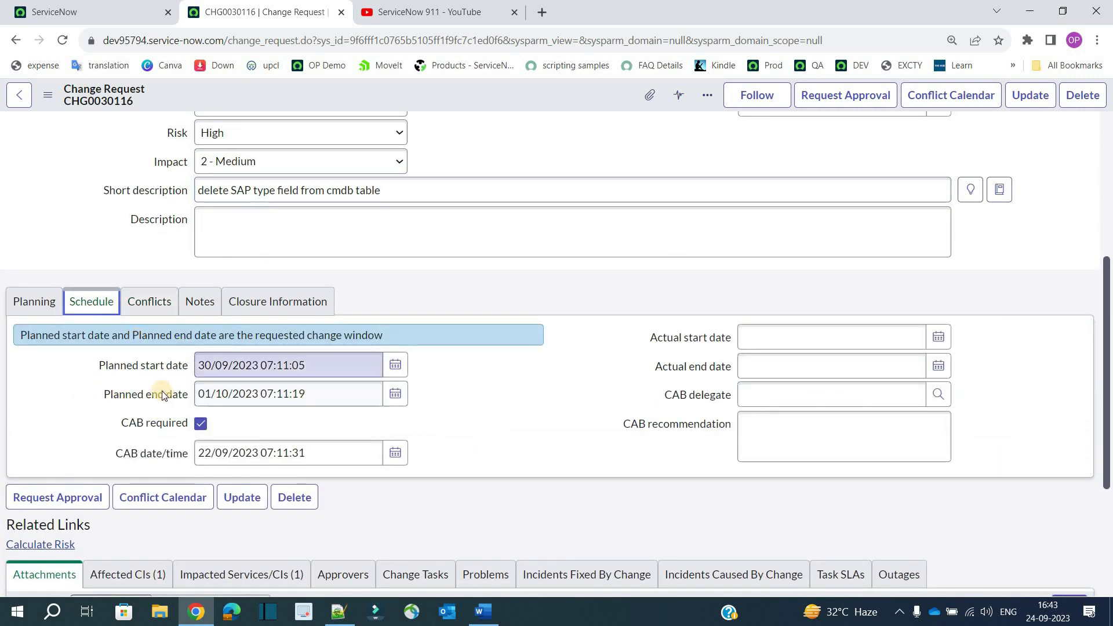
scroll(159, 398, "up", 2)
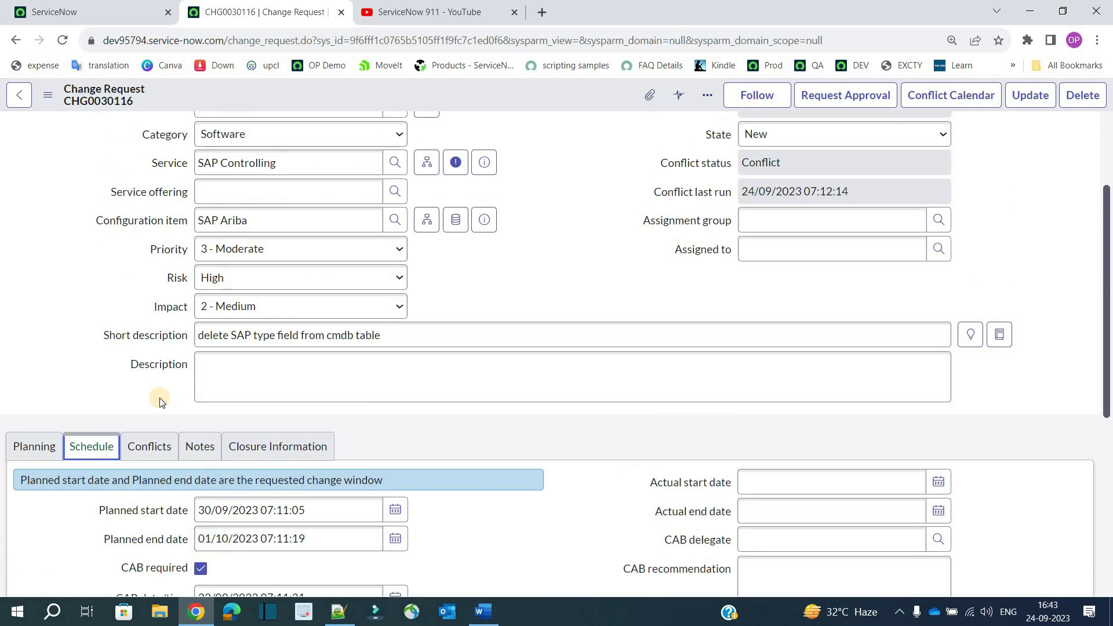
triple_click(266, 220)
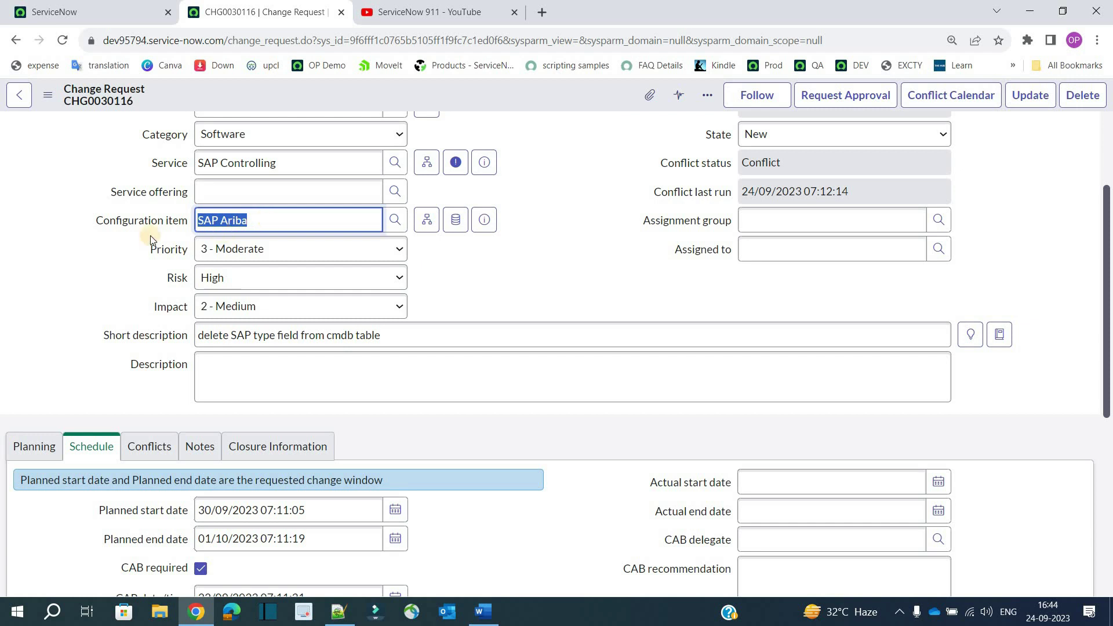
Return to the detected conflicts and examine the conflict type listed for SAP Ariba
left_click(149, 446)
scroll(237, 360, "down", 3)
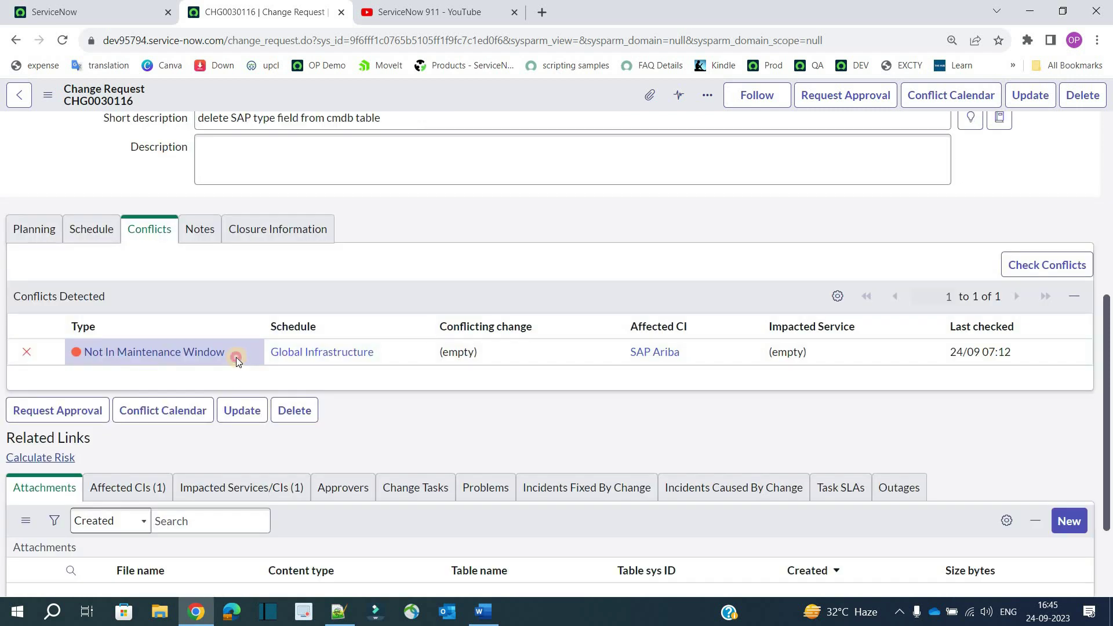
left_click_drag(235, 357, 81, 360)
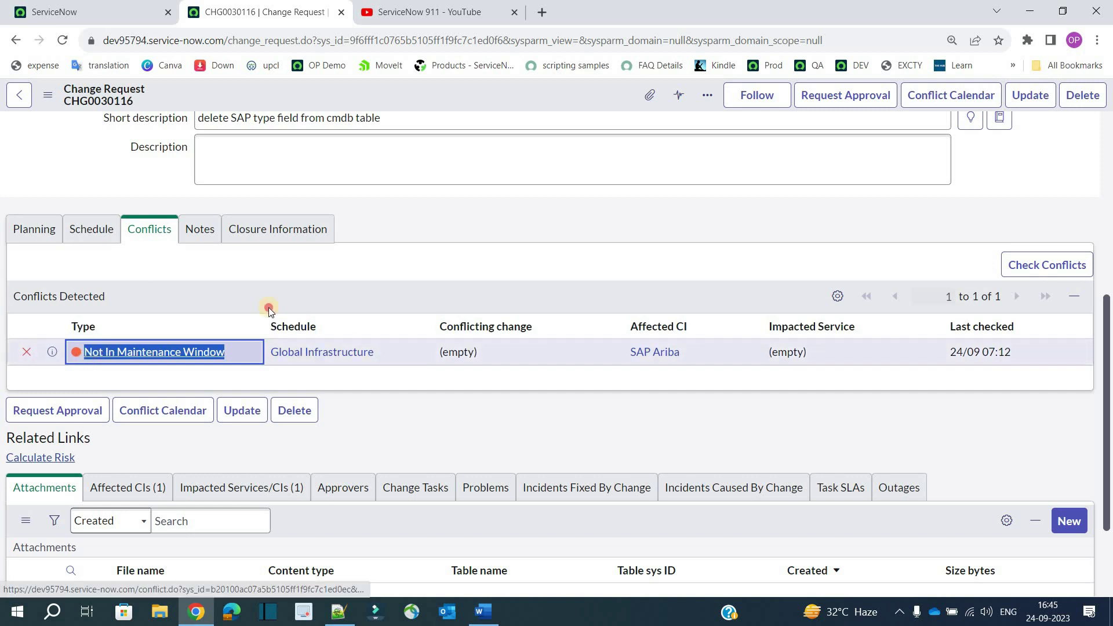
left_click(316, 290)
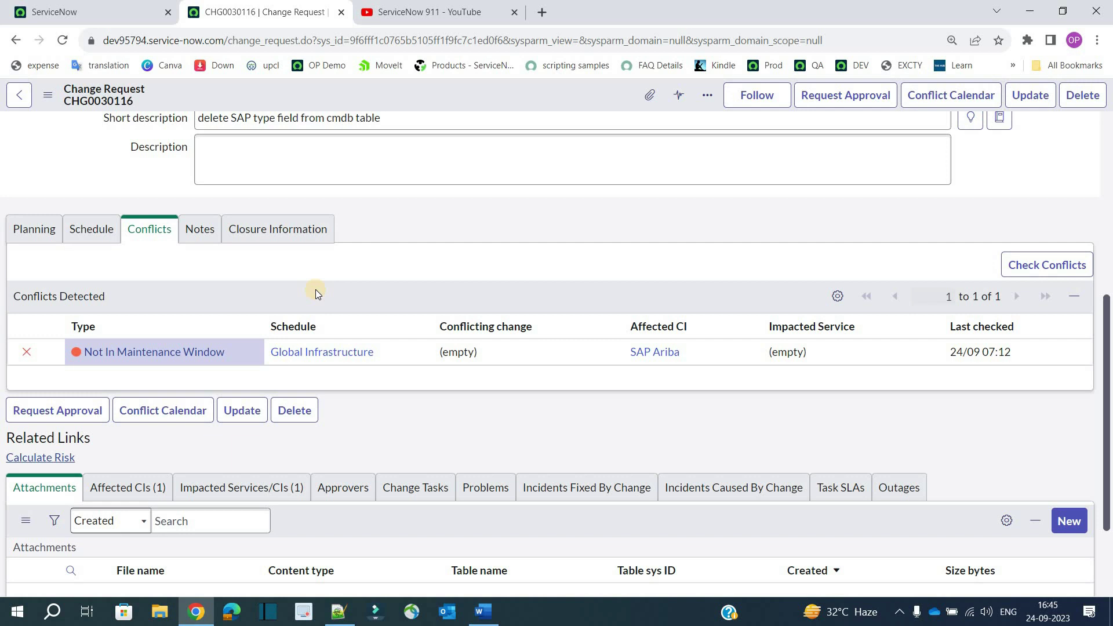
Recheck the planned change window in the schedule and return to the conflicts list
scroll(316, 293, "up", 1)
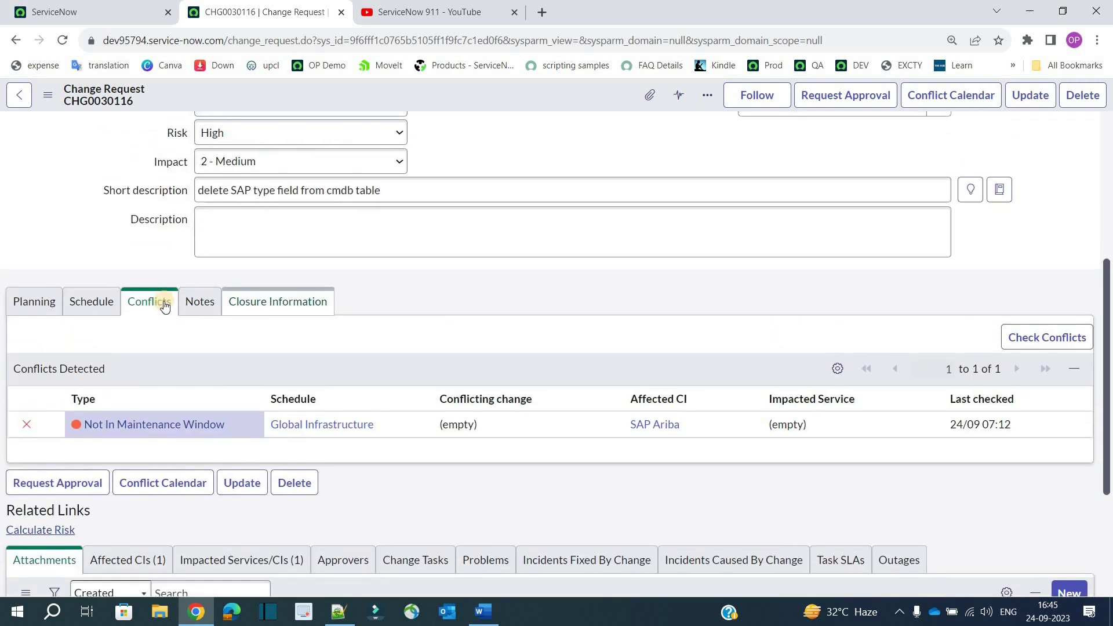
left_click(103, 314)
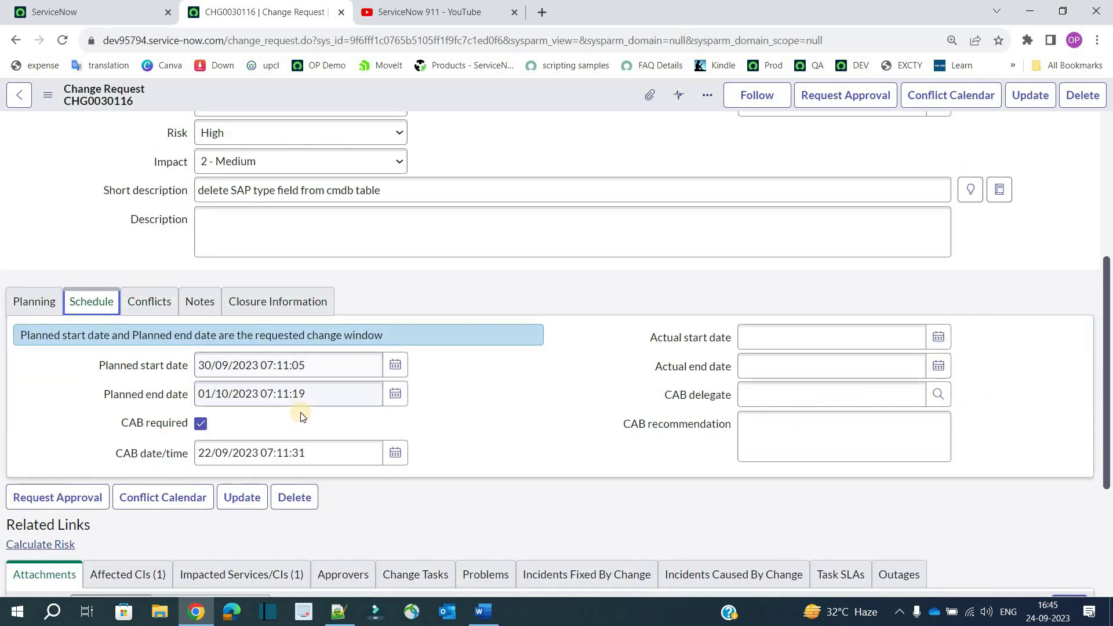
left_click(152, 307)
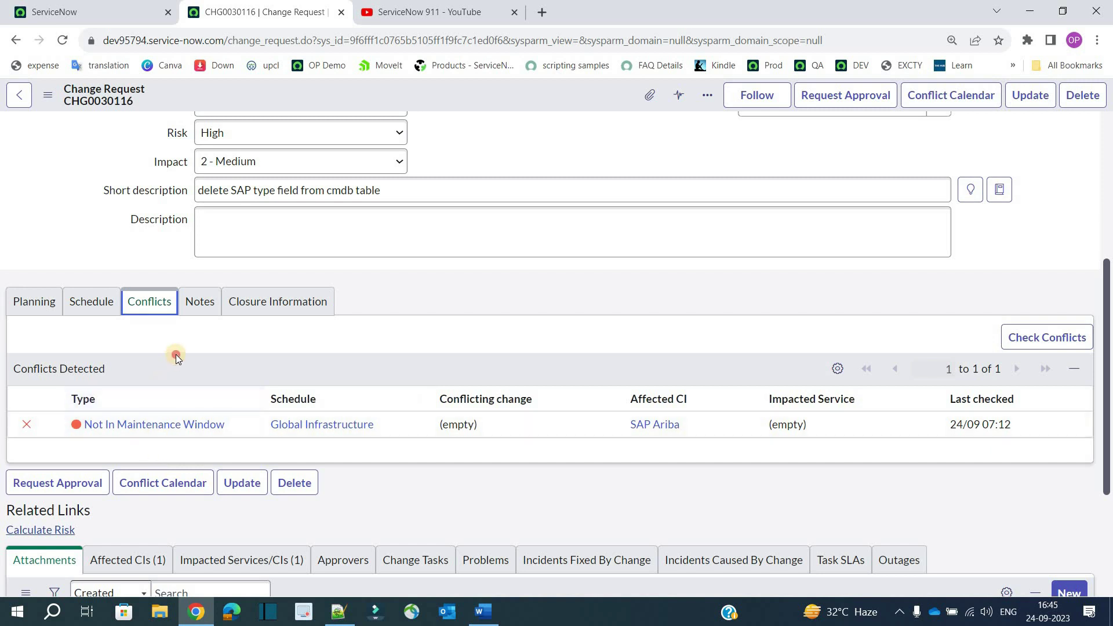
Examine the change request's affected configuration items and its impacted services
left_click(249, 328)
scroll(204, 380, "down", 2)
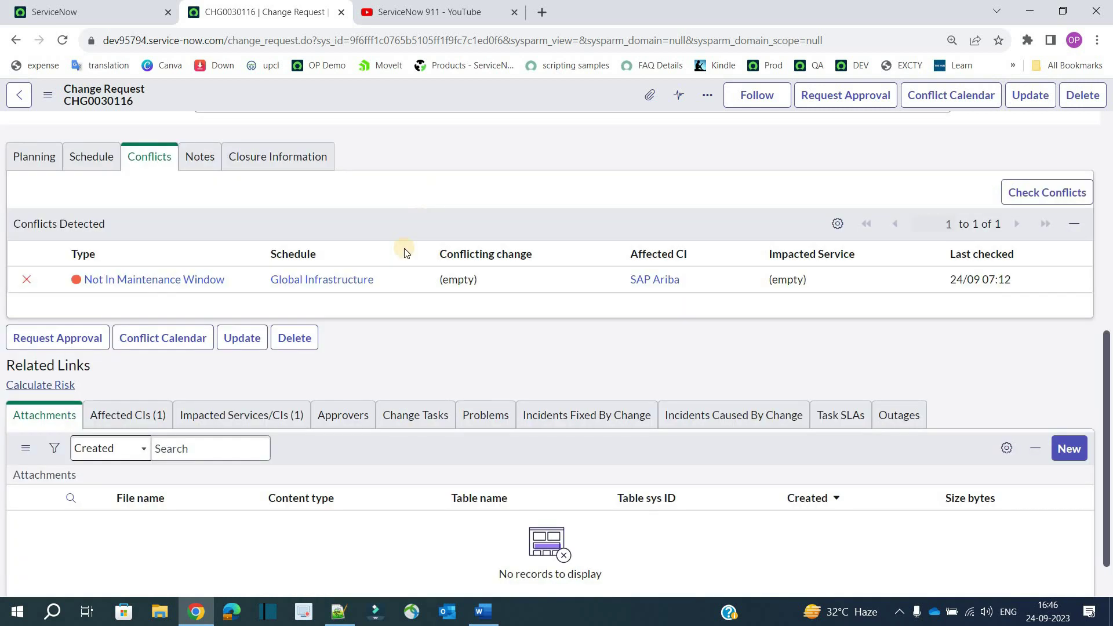
scroll(405, 249, "up", 3)
scroll(403, 248, "down", 4)
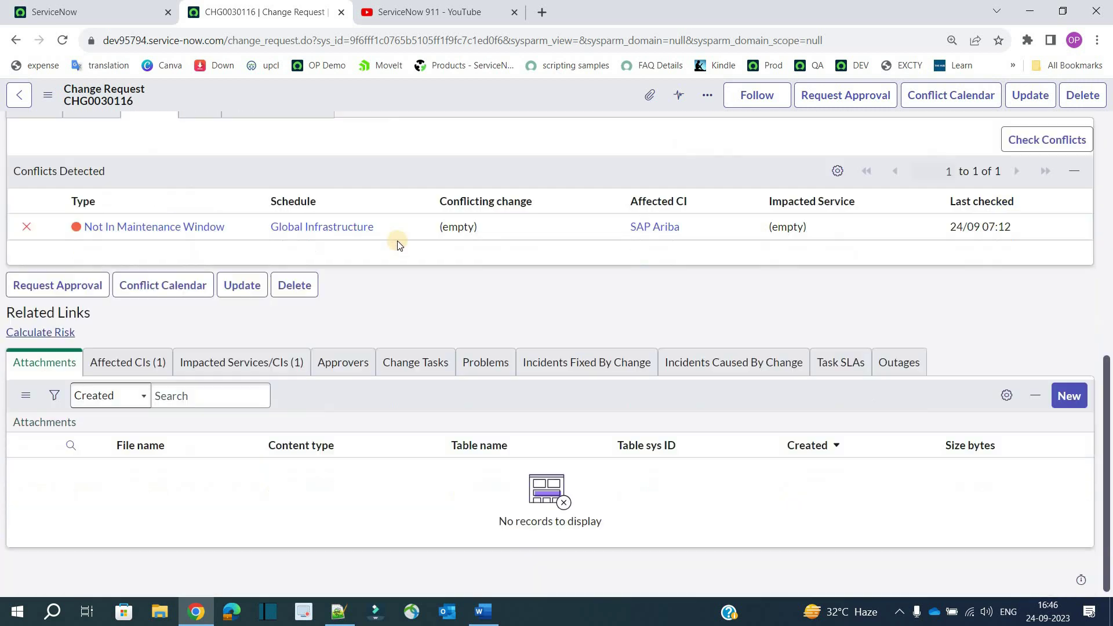
left_click(129, 371)
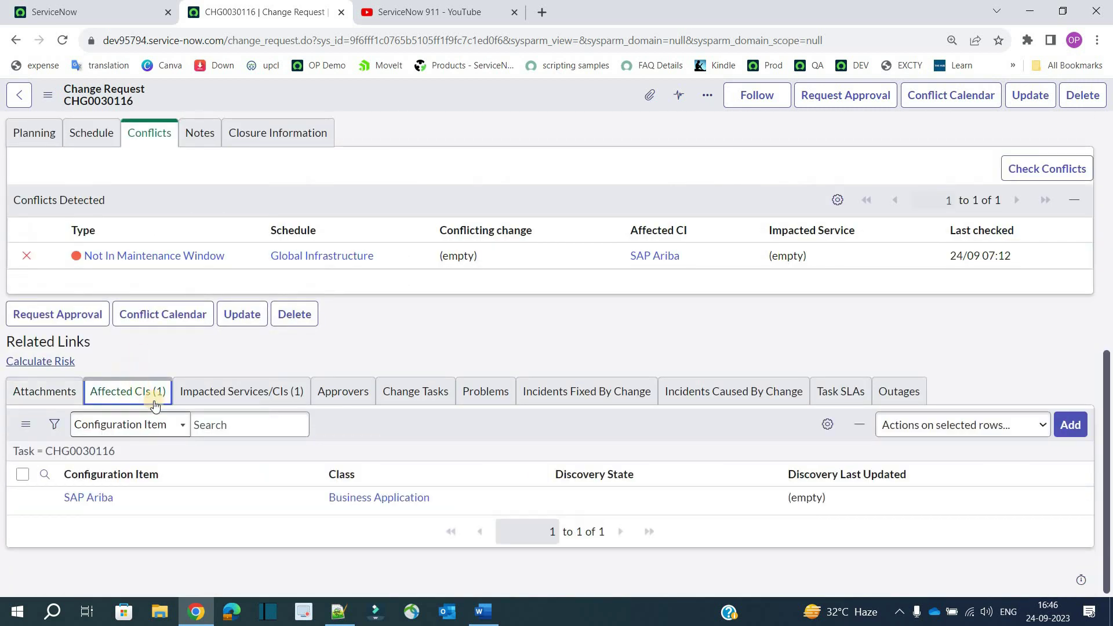
left_click(250, 399)
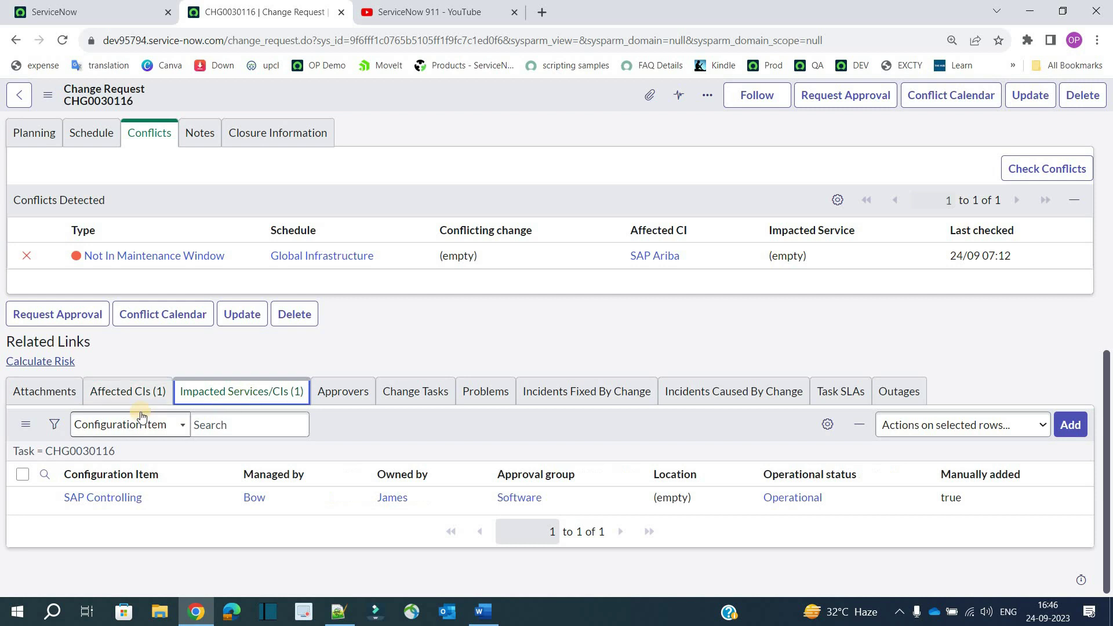
left_click(120, 390)
mouse_move(113, 501)
left_mouse_down()
mouse_move(65, 507)
mouse_move(101, 512)
left_mouse_up()
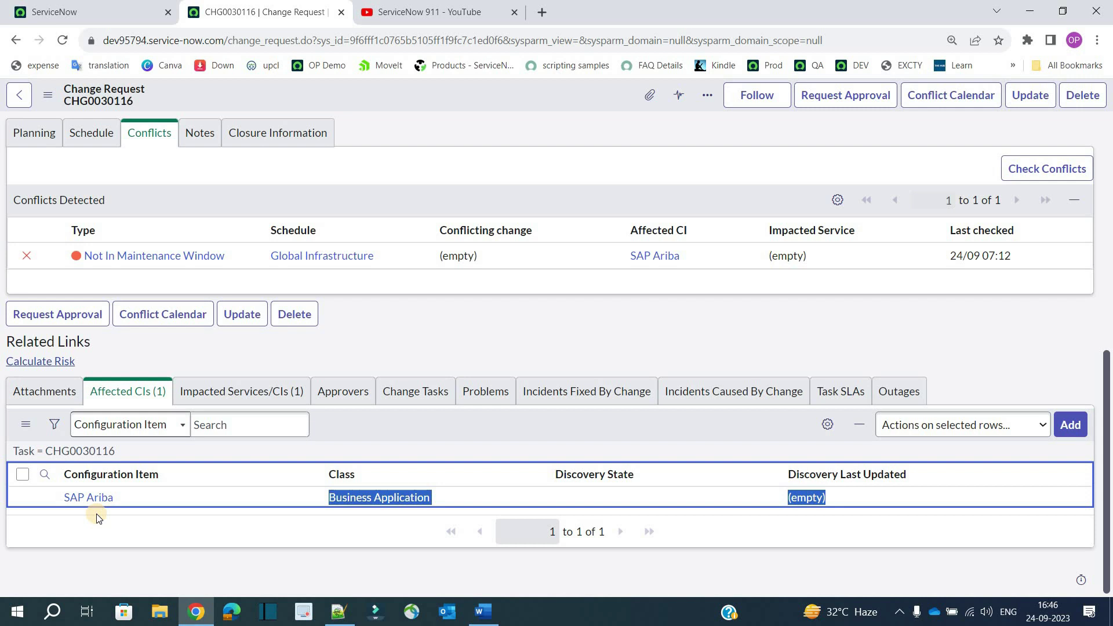
left_click(230, 393)
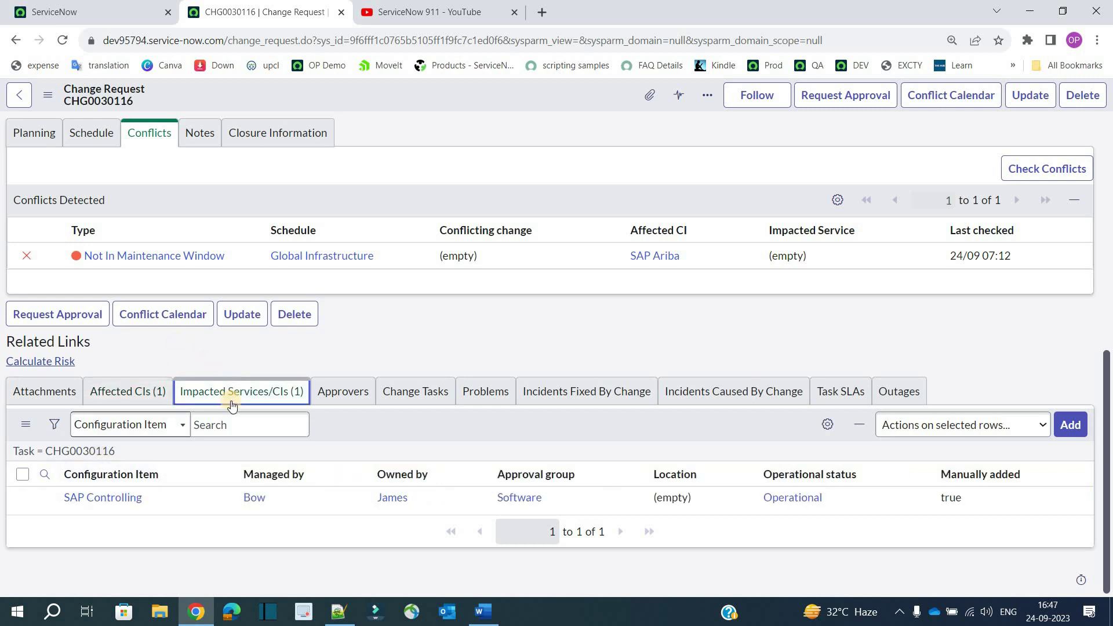
double_click(95, 498)
left_click(116, 525)
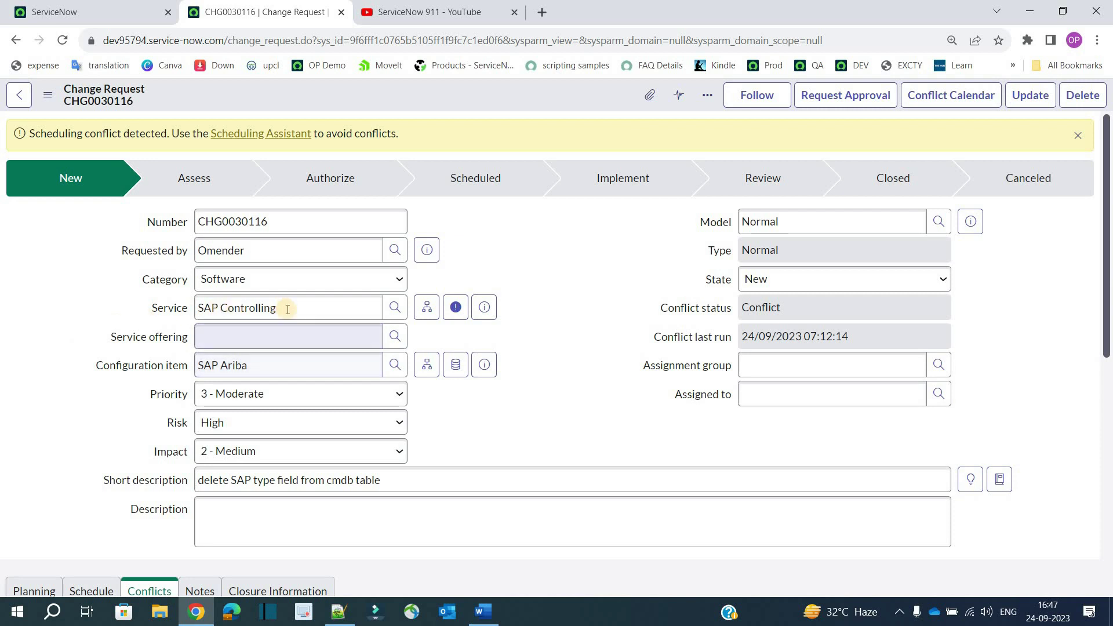
Compare the change request's Service and Configuration item fields with its impacted and affected items
triple_click(291, 311)
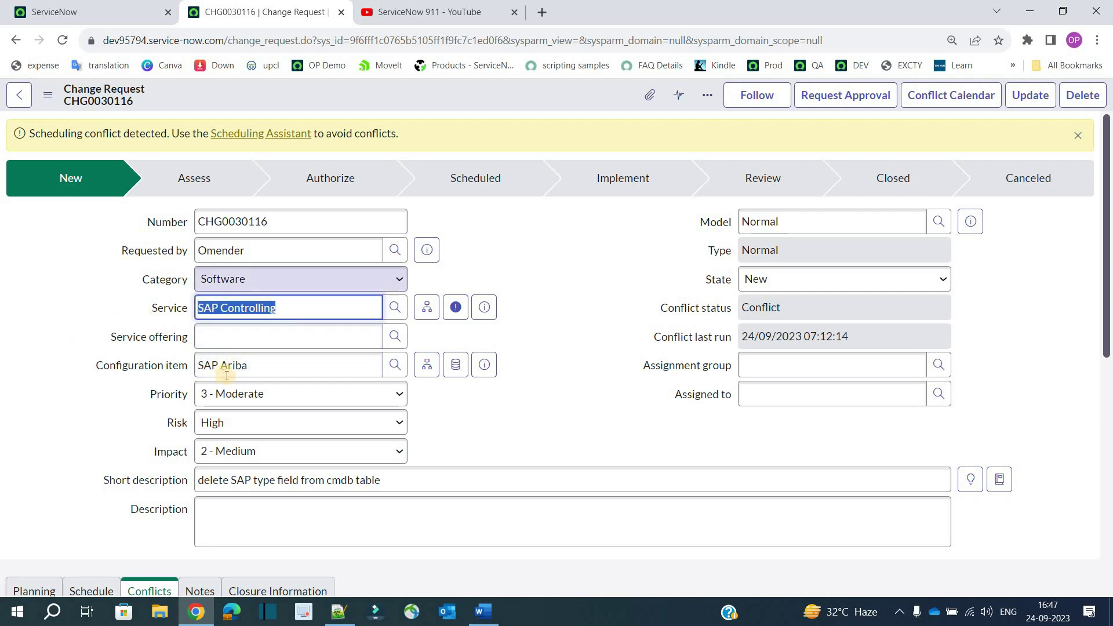
left_click(250, 371)
triple_click(250, 371)
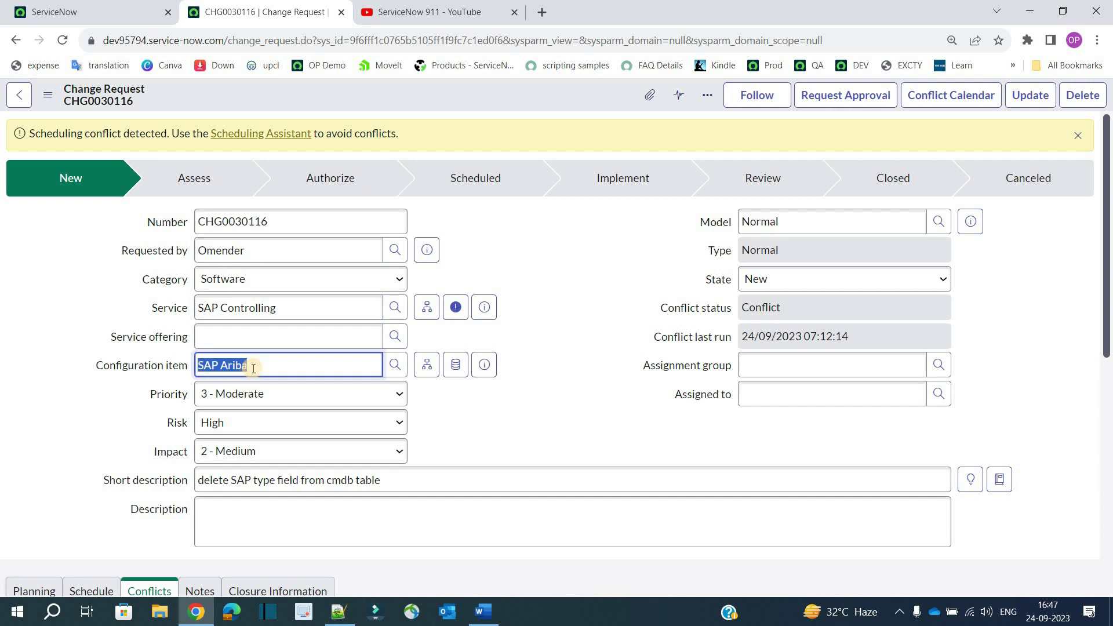
left_click(183, 314)
triple_click(293, 307)
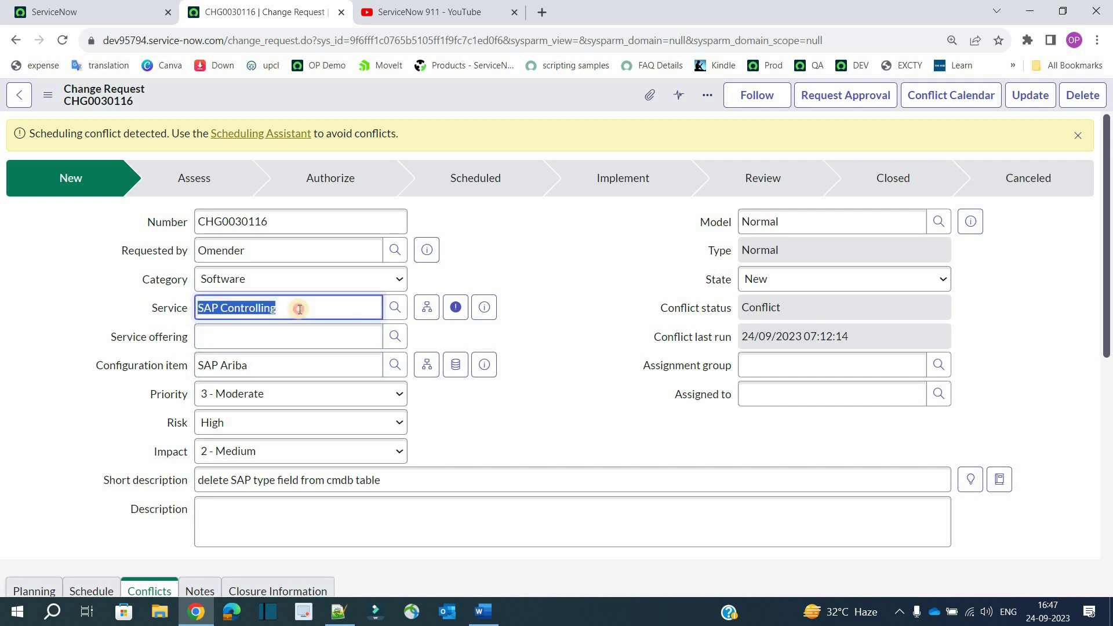
left_click(293, 308)
scroll(262, 444, "down", 6)
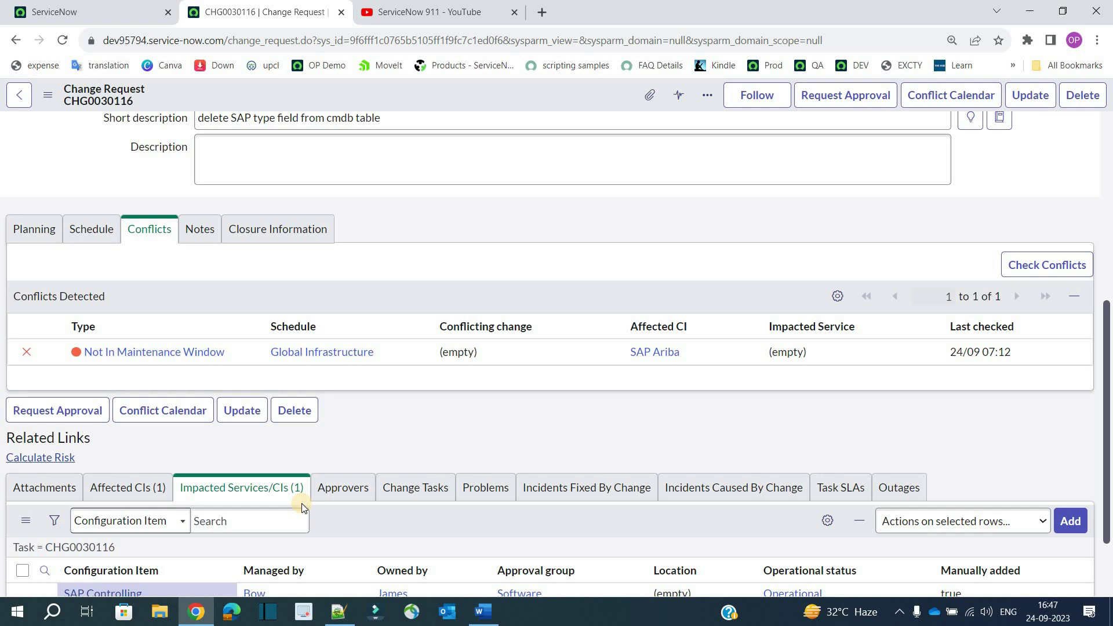
scroll(504, 348, "up", 3)
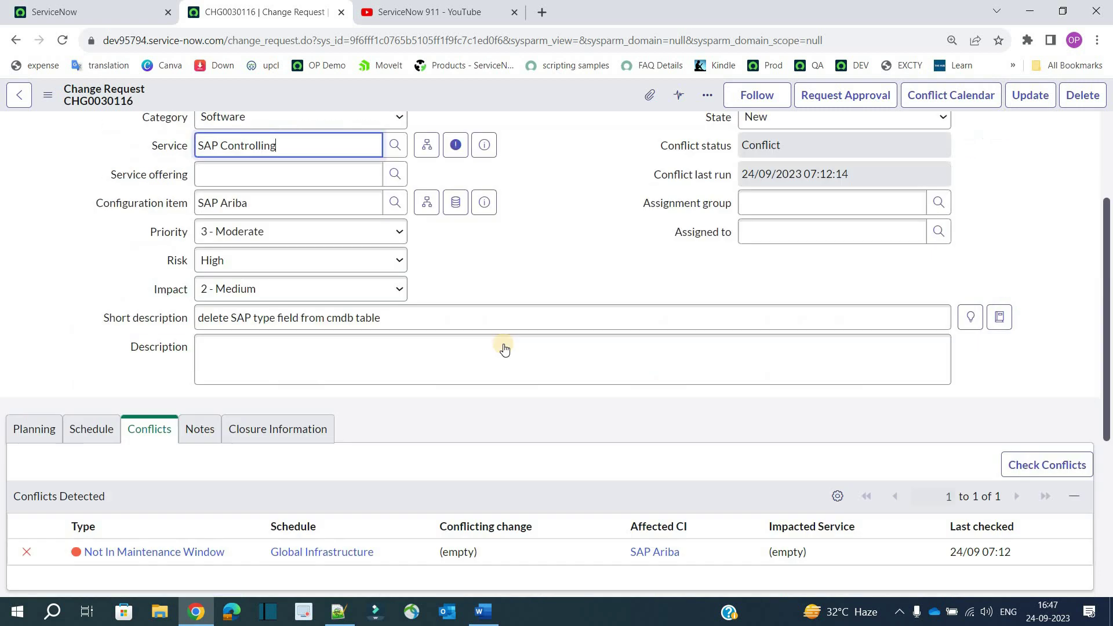
Assign the change request to the Database Atlanta group and its listed member, and request approval
scroll(504, 348, "up", 3)
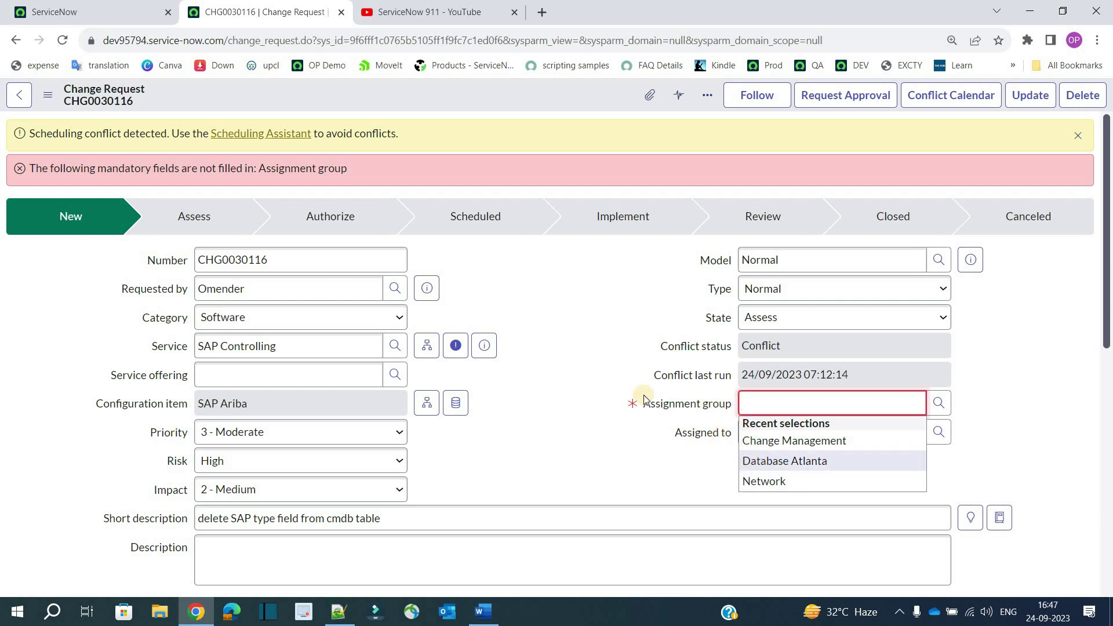
left_click(756, 461)
left_click(819, 433)
left_click(938, 434)
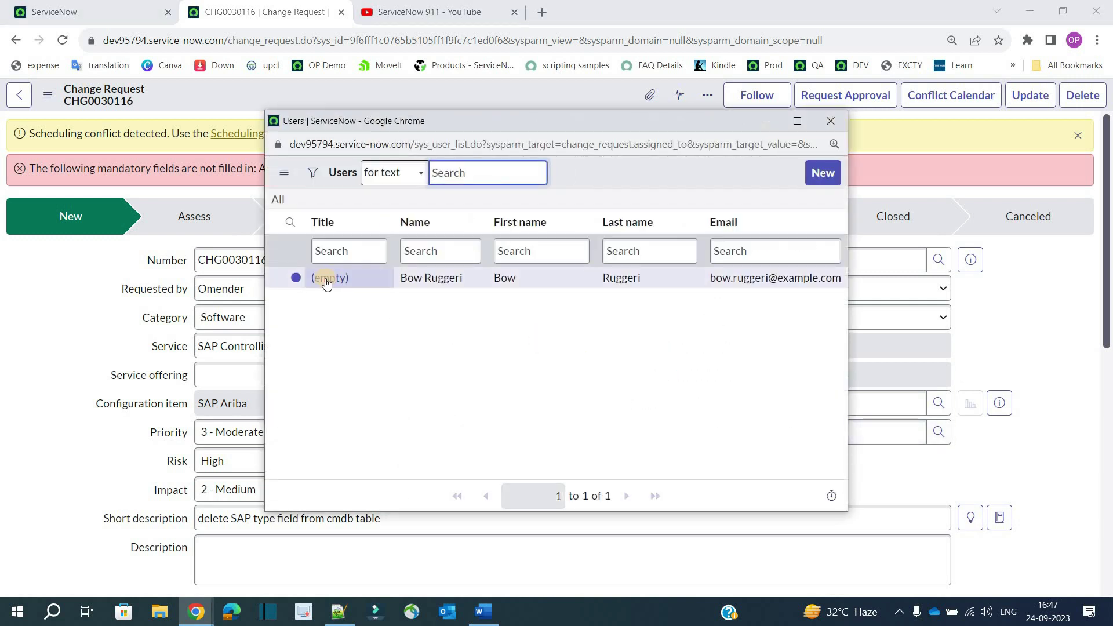
left_click(327, 277)
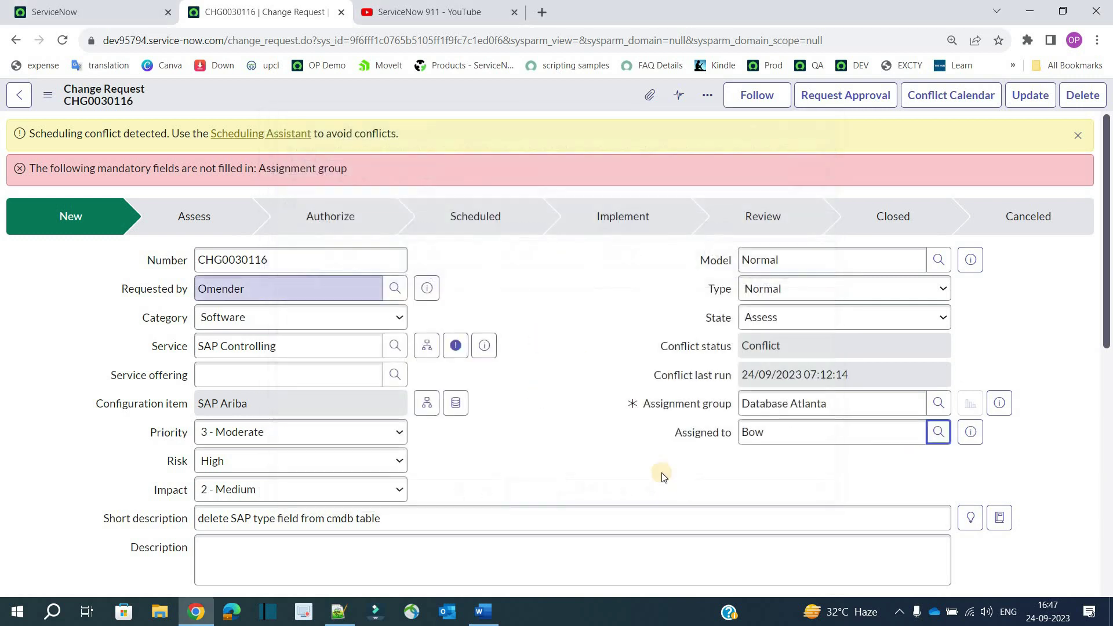
left_click(846, 95)
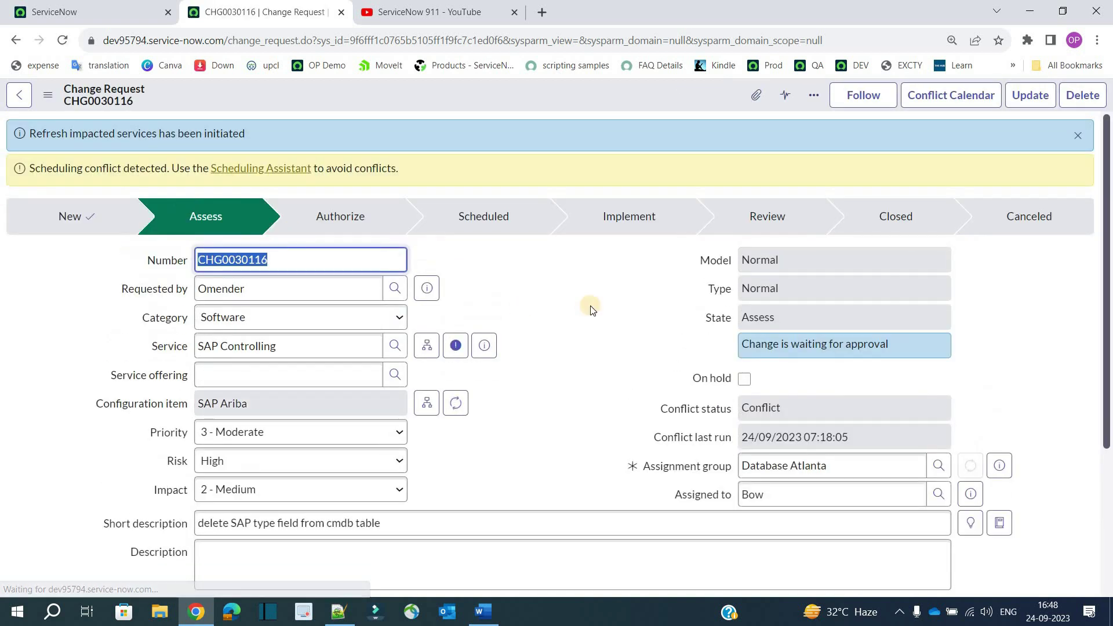
Examine who has to approve the change request in the Assess stage and for which assignment group
scroll(572, 328, "down", 6)
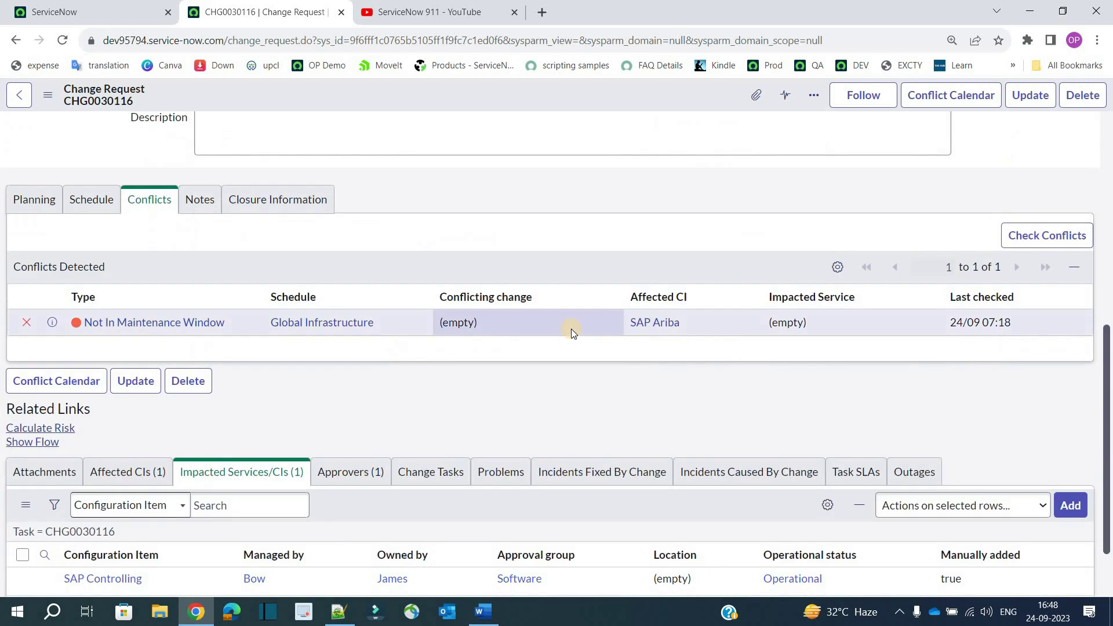
scroll(504, 372, "down", 1)
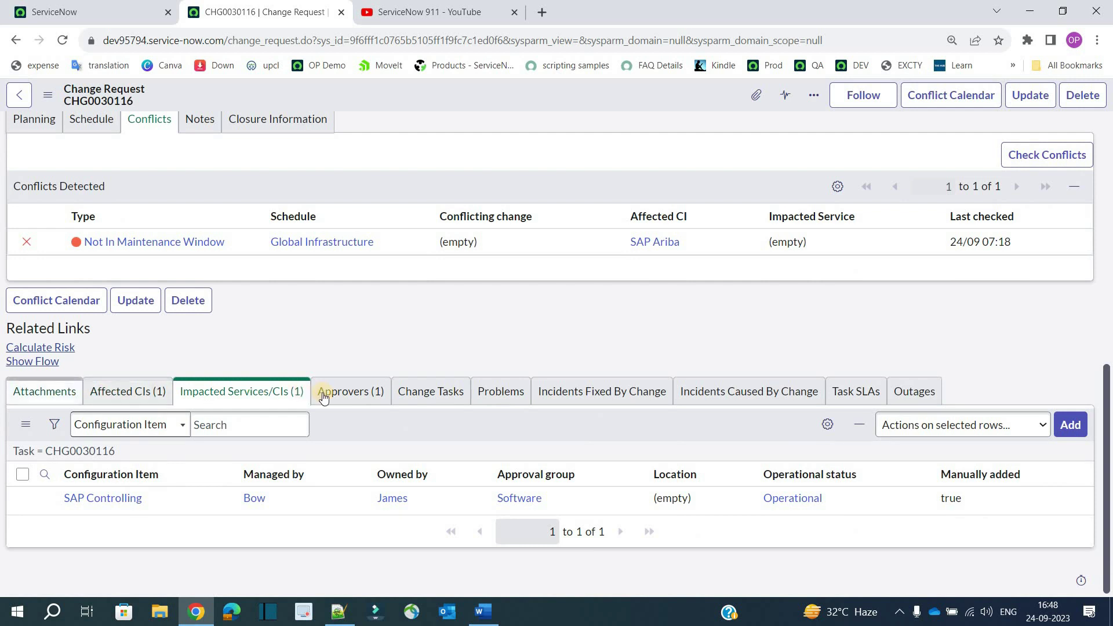
left_click(348, 392)
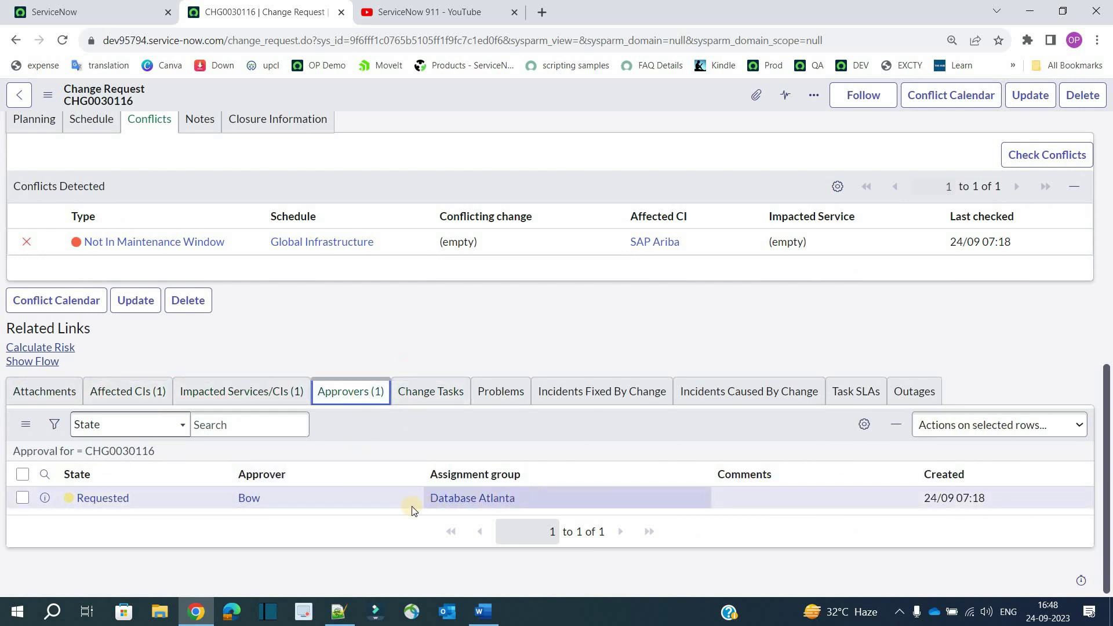
left_click(228, 499)
double_click(229, 498)
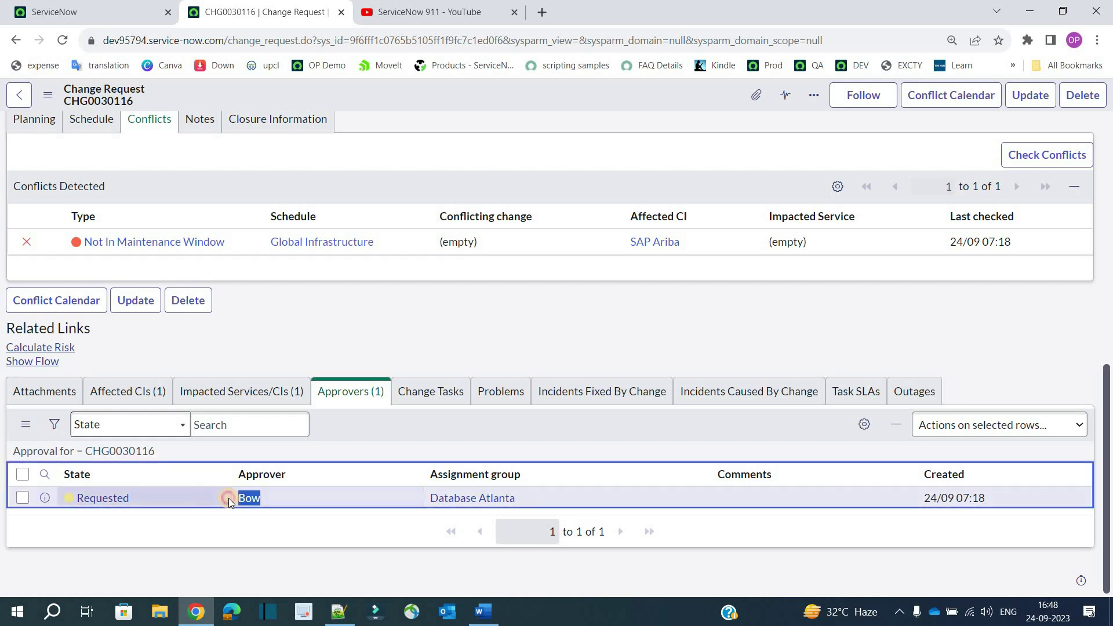
scroll(589, 315, "up", 6)
scroll(228, 499, "down", 6)
scroll(149, 504, "up", 6)
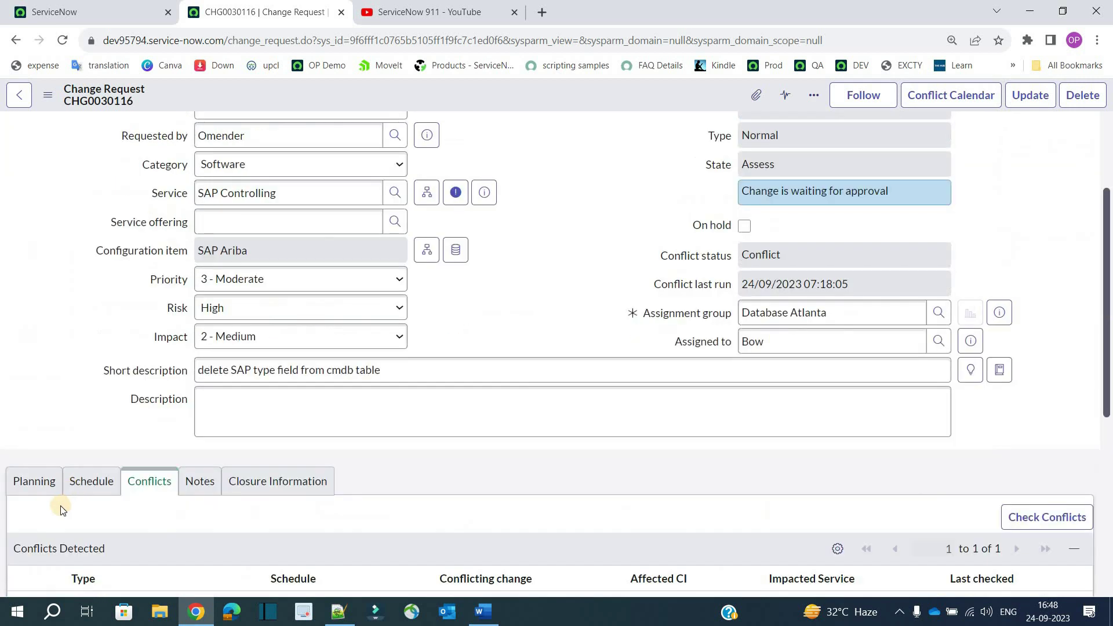
Check the change request's planning details and approve the pending Database Atlanta approval
left_click(34, 484)
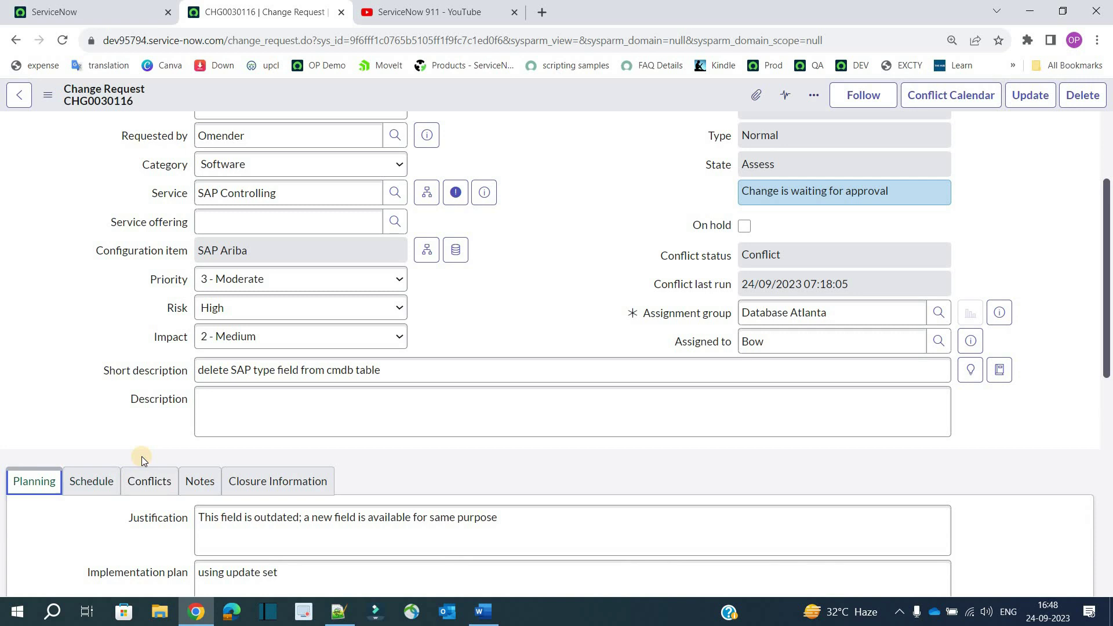
left_click(207, 404)
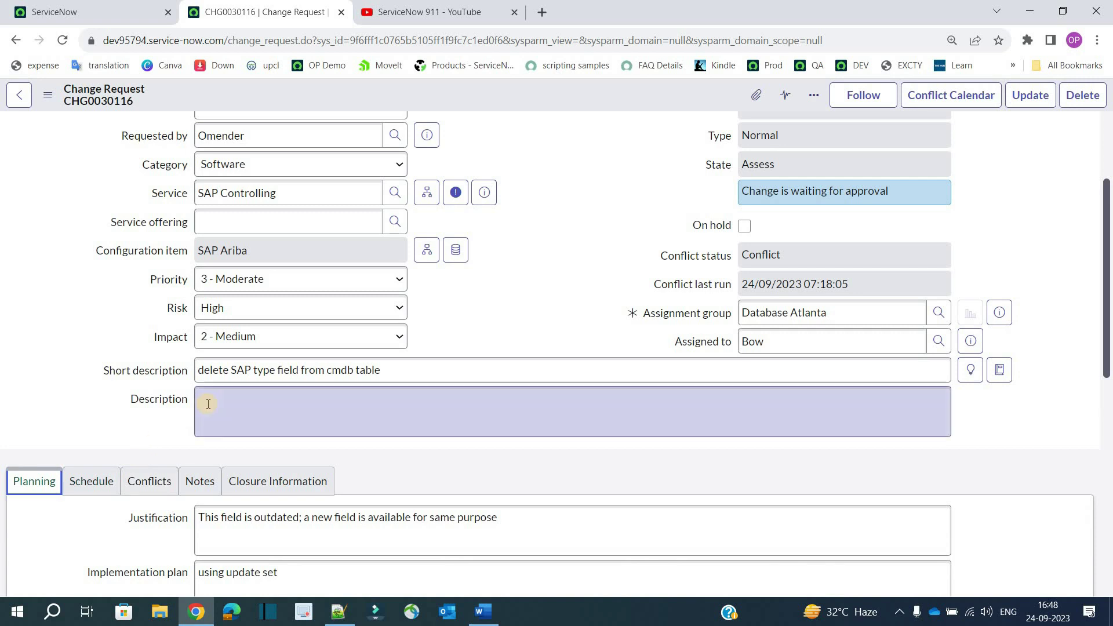
scroll(207, 404, "down", 6)
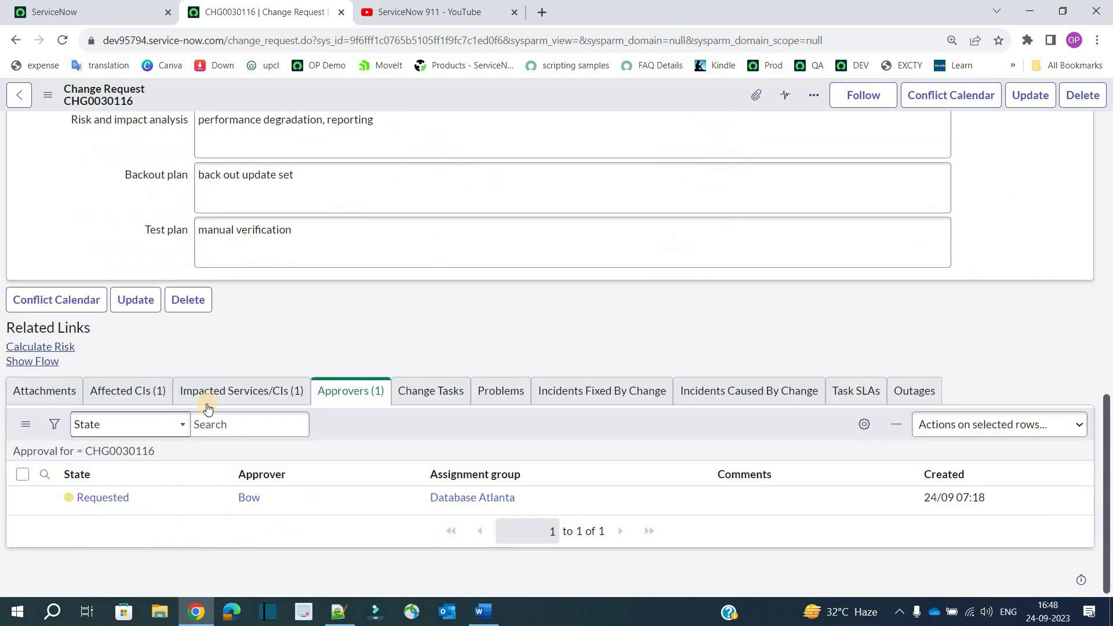
right_click(154, 497)
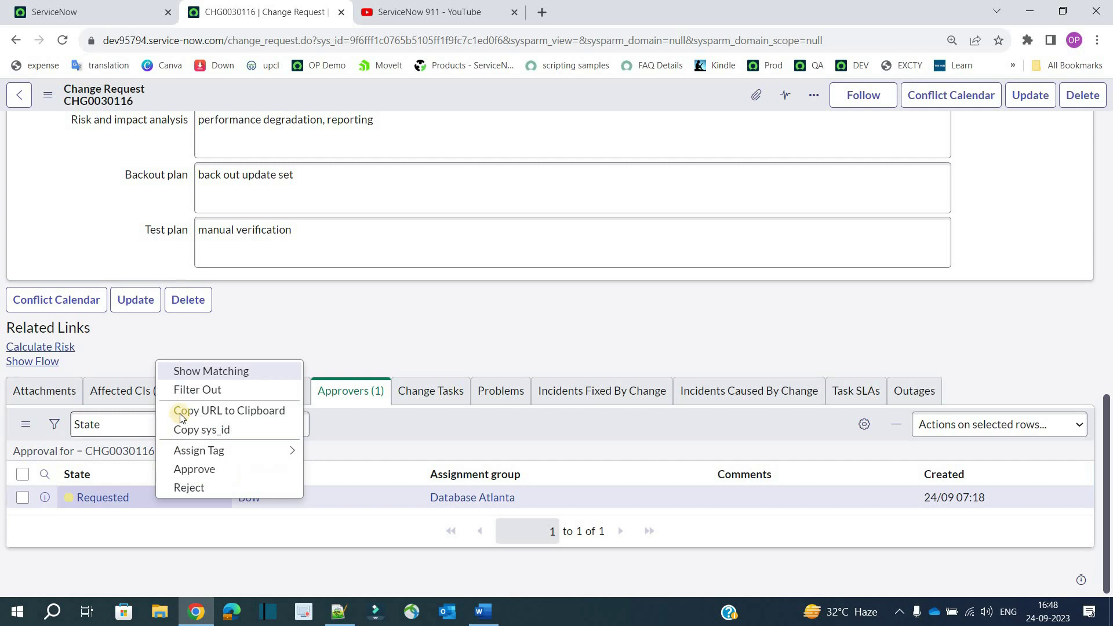
left_click(198, 469)
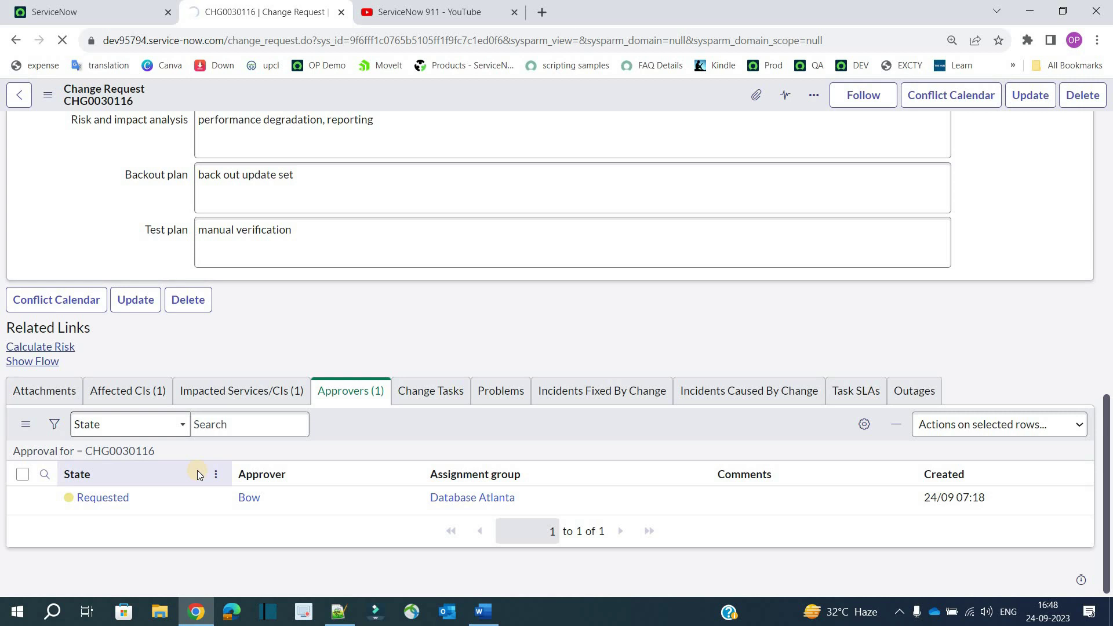
Check the normal change state progression in the Change Management Word document and return to the change request
left_click(483, 612)
scroll(323, 356, "down", 3)
scroll(363, 294, "up", 2)
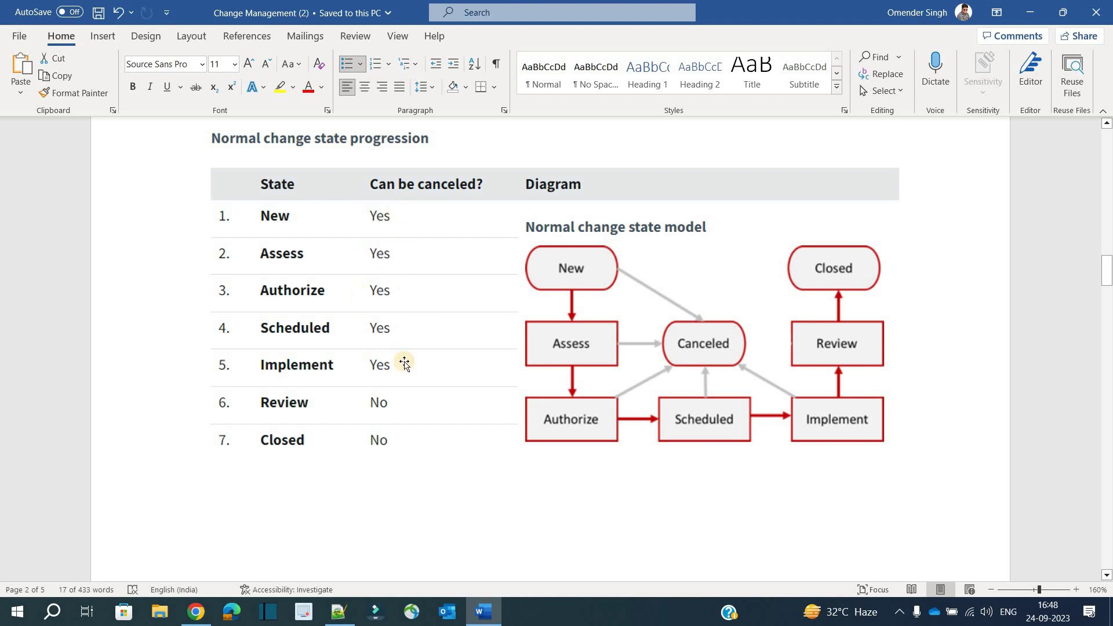
left_click(1029, 12)
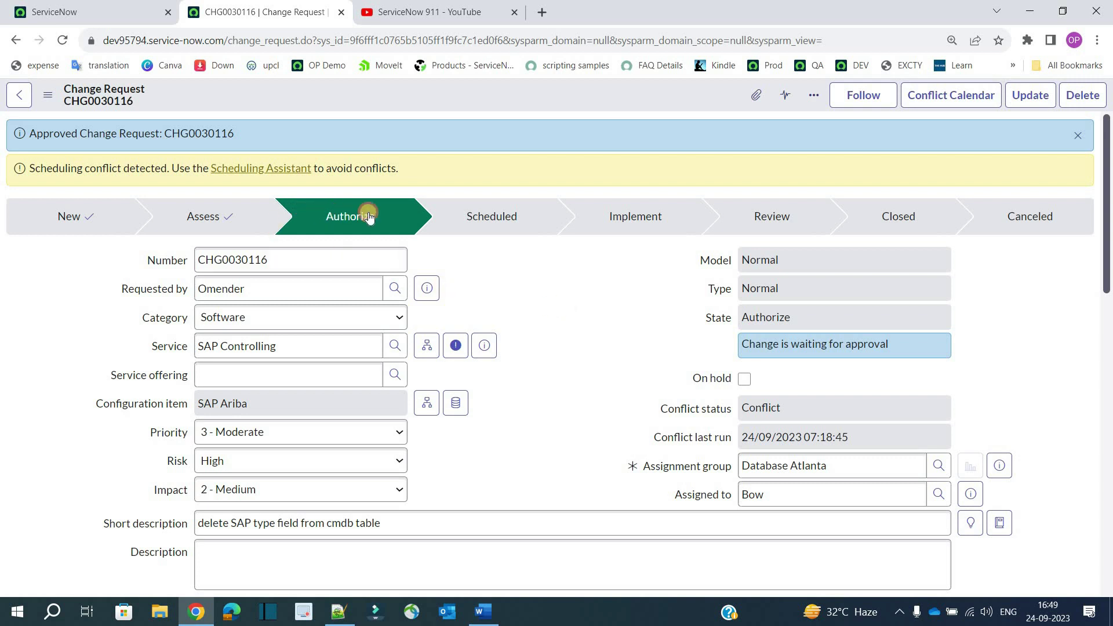
Examine the Authorize stage and the pending CAB Approval group approvers of the change request
double_click(369, 216)
left_click(547, 291)
scroll(547, 291, "down", 15)
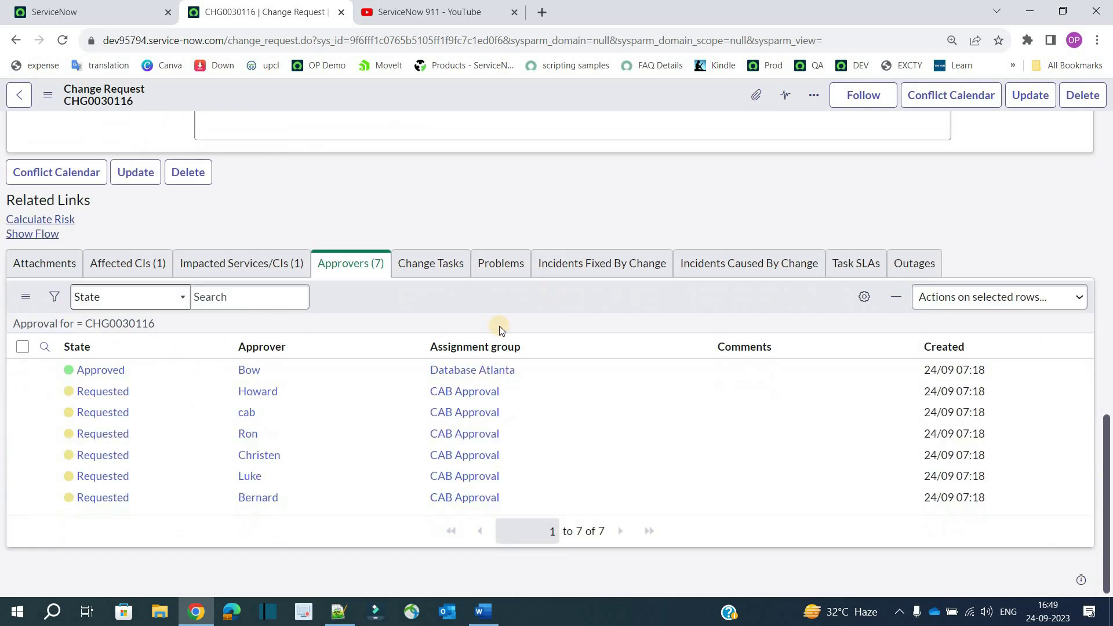
left_click(520, 391)
left_click_drag(530, 425, 529, 510)
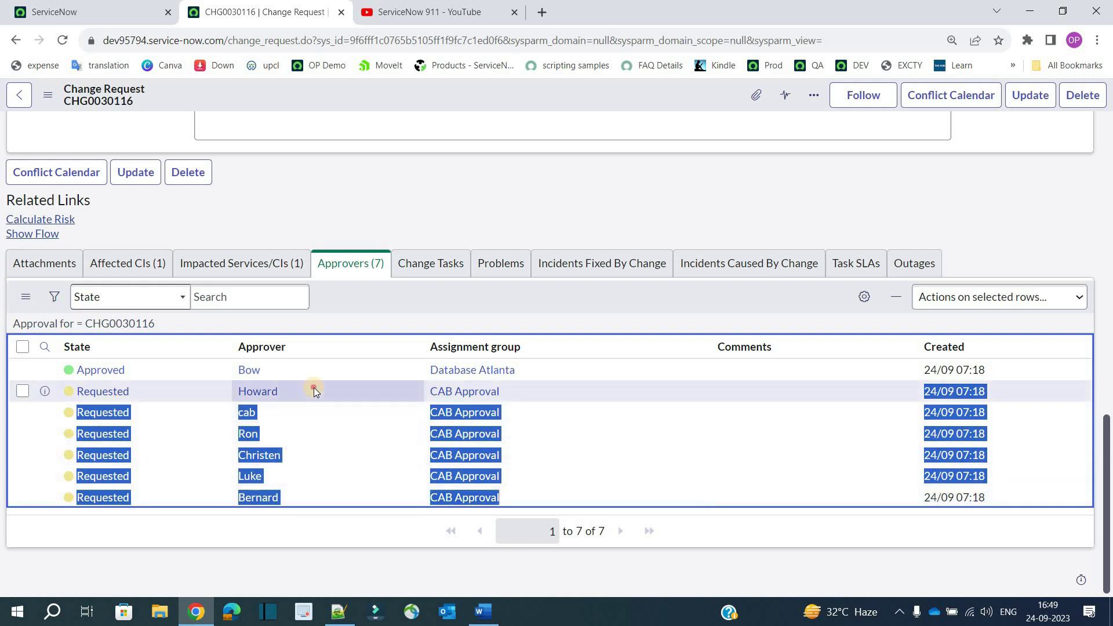
left_click_drag(314, 389, 341, 534)
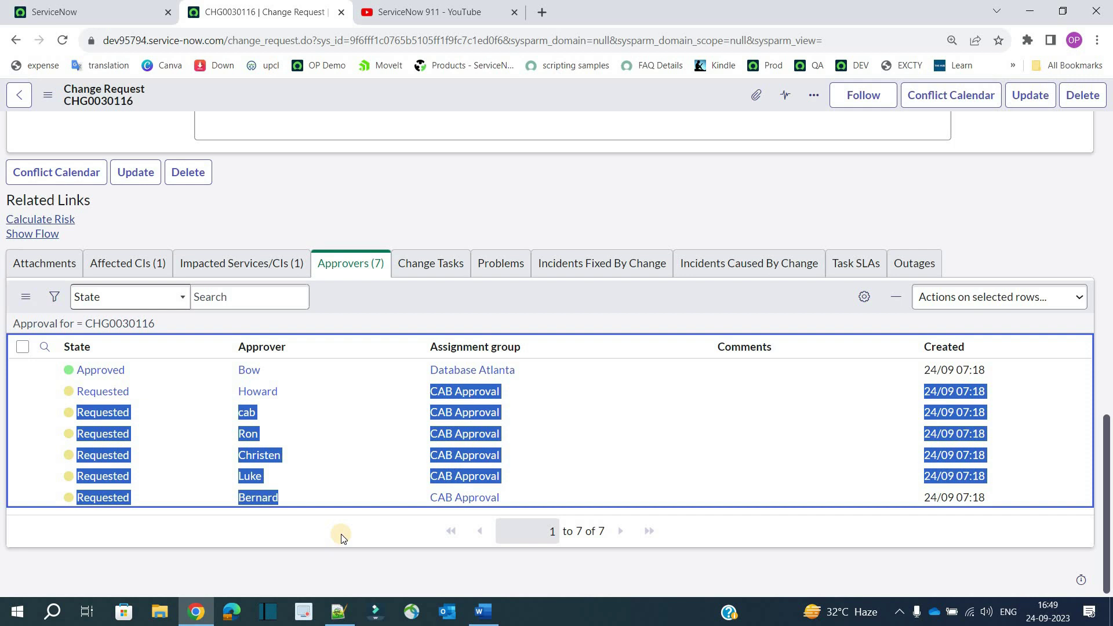
left_click(325, 435)
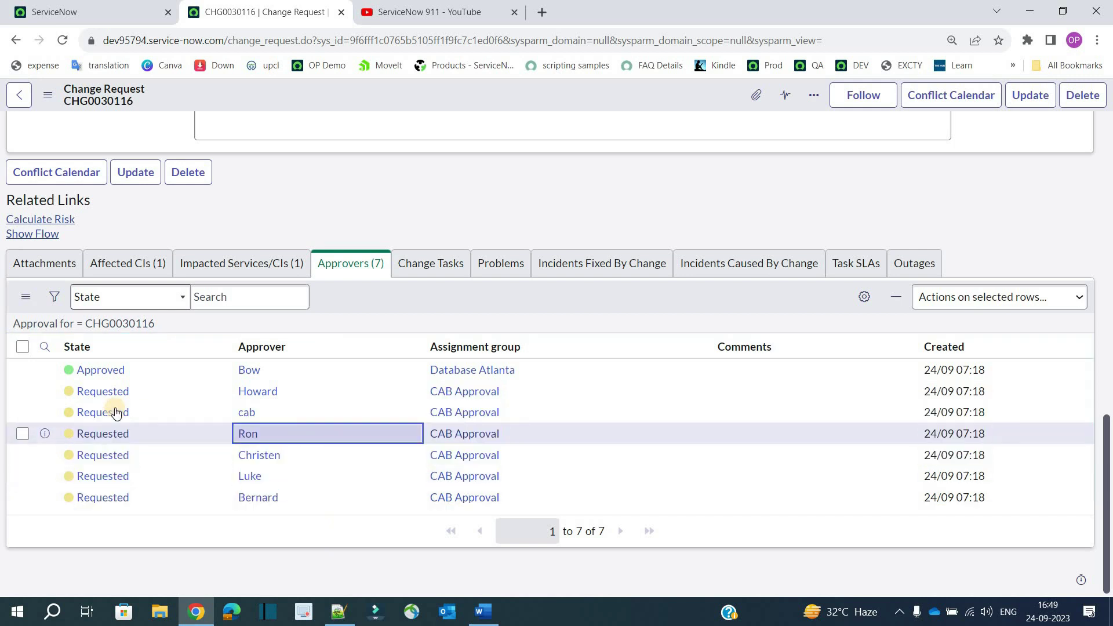
Approve the first pending CAB Approval entry among the change request's approvers
right_click(162, 397)
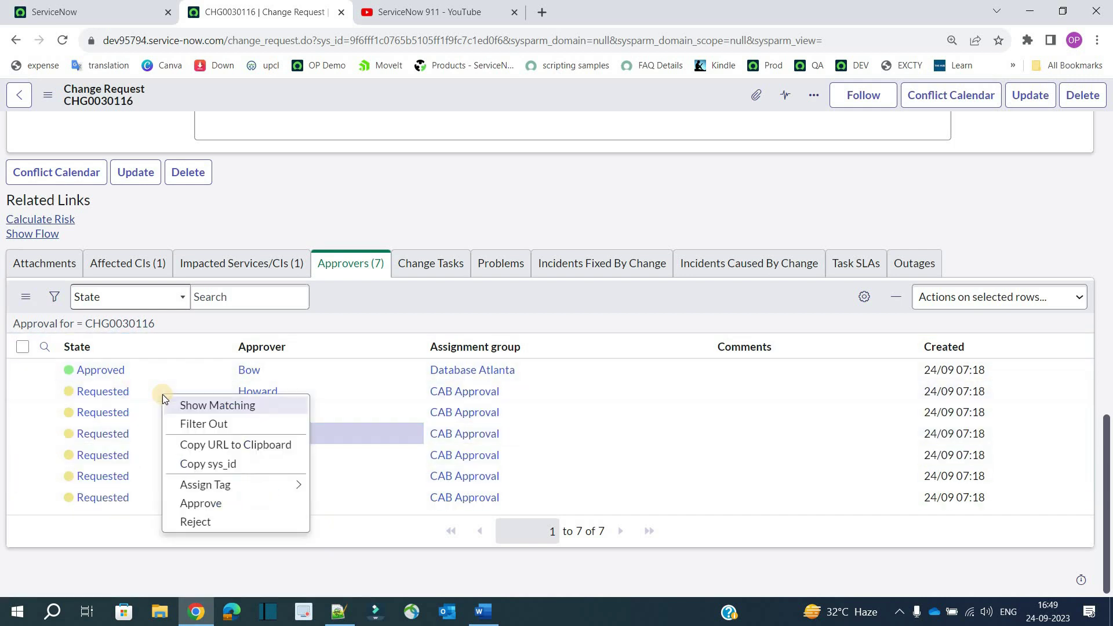
left_click(201, 503)
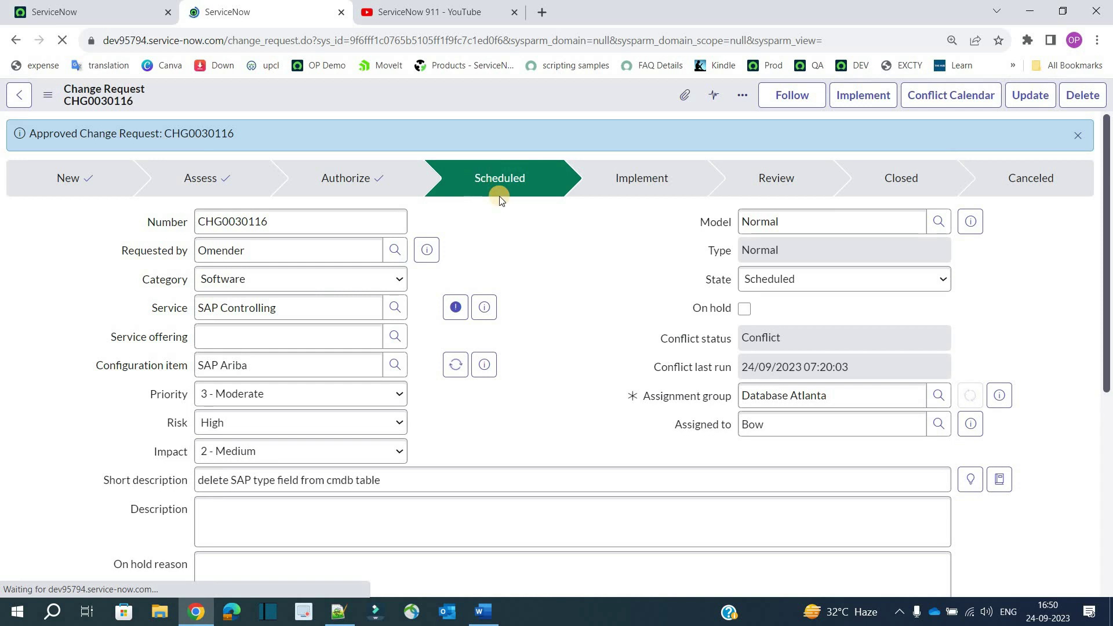
scroll(554, 277, "down", 6)
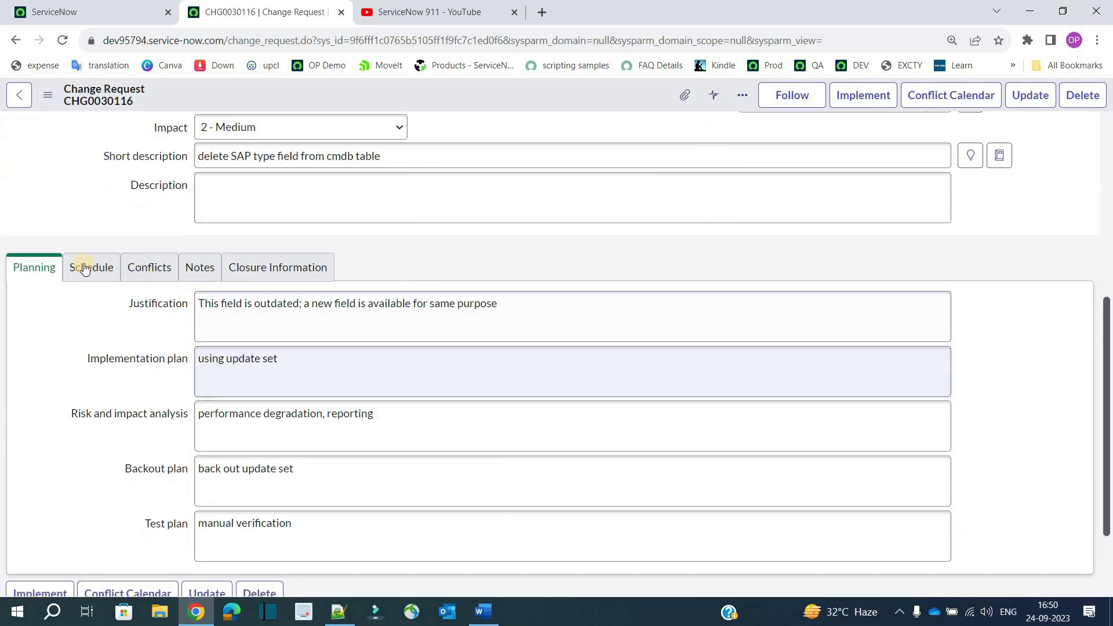
Examine the change request's schedule details, including the planned start and end dates and the CAB fields
left_click(91, 266)
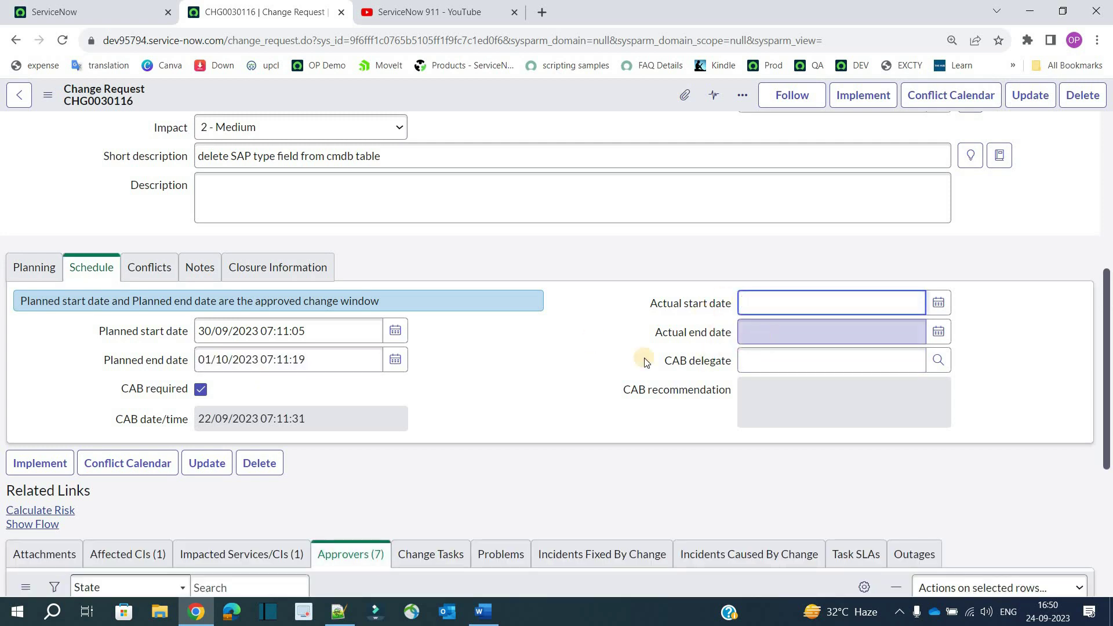
left_click(619, 352)
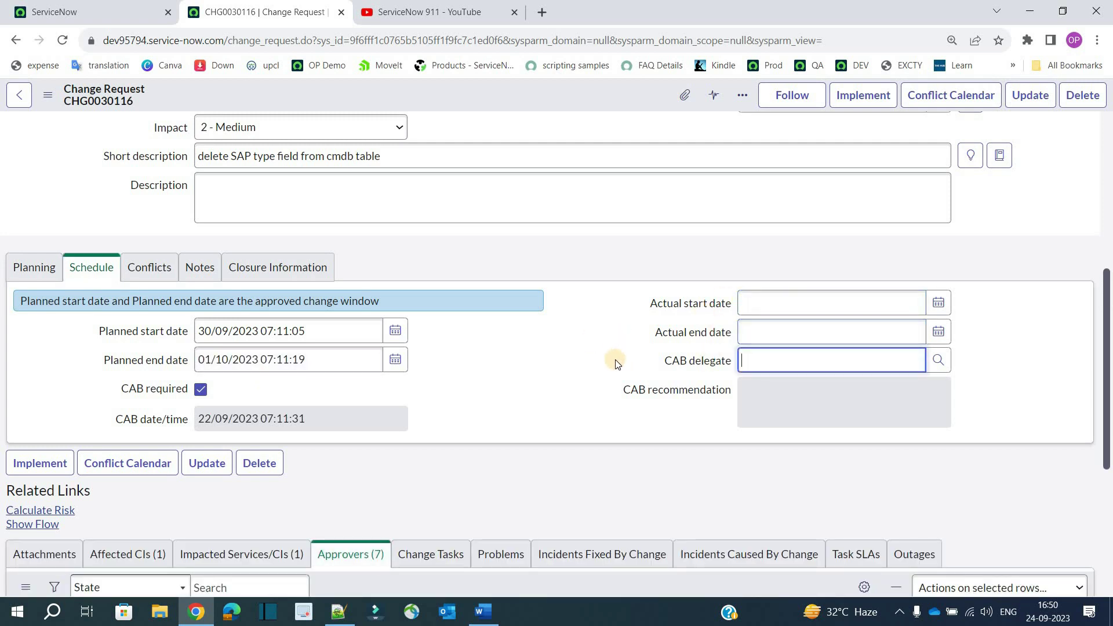
scroll(618, 348, "up", 6)
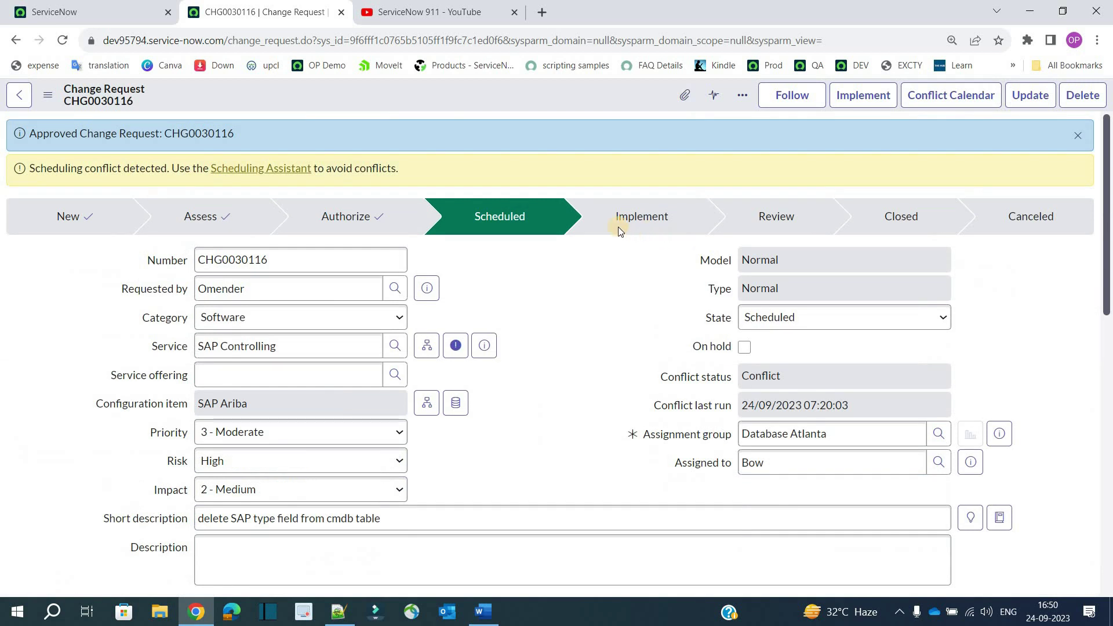
left_click(635, 261)
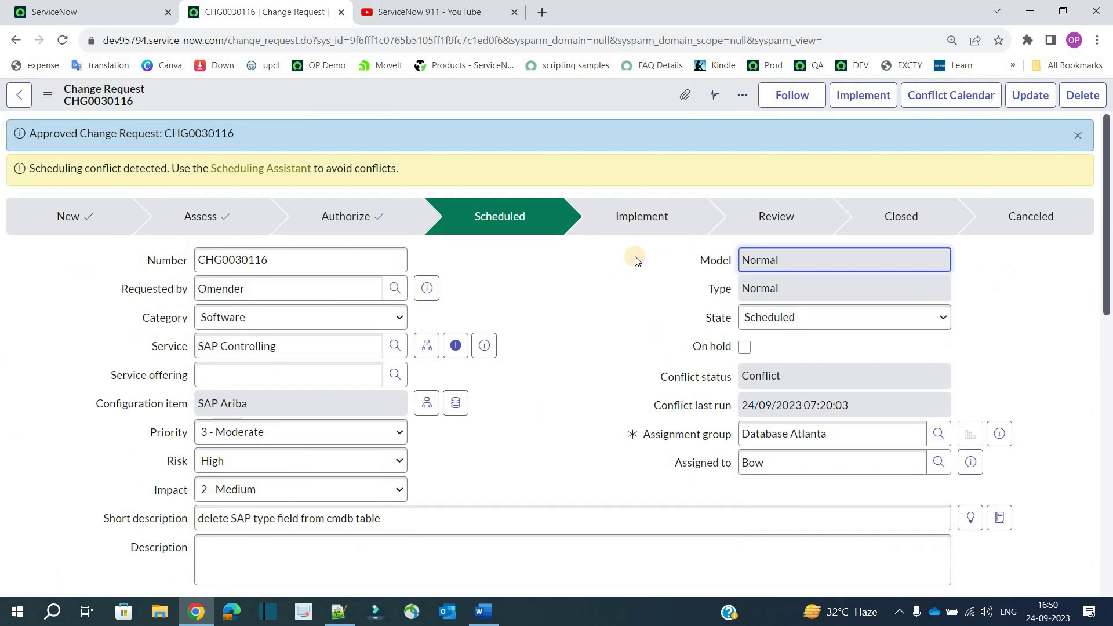
left_click(869, 99)
scroll(649, 319, "down", 6)
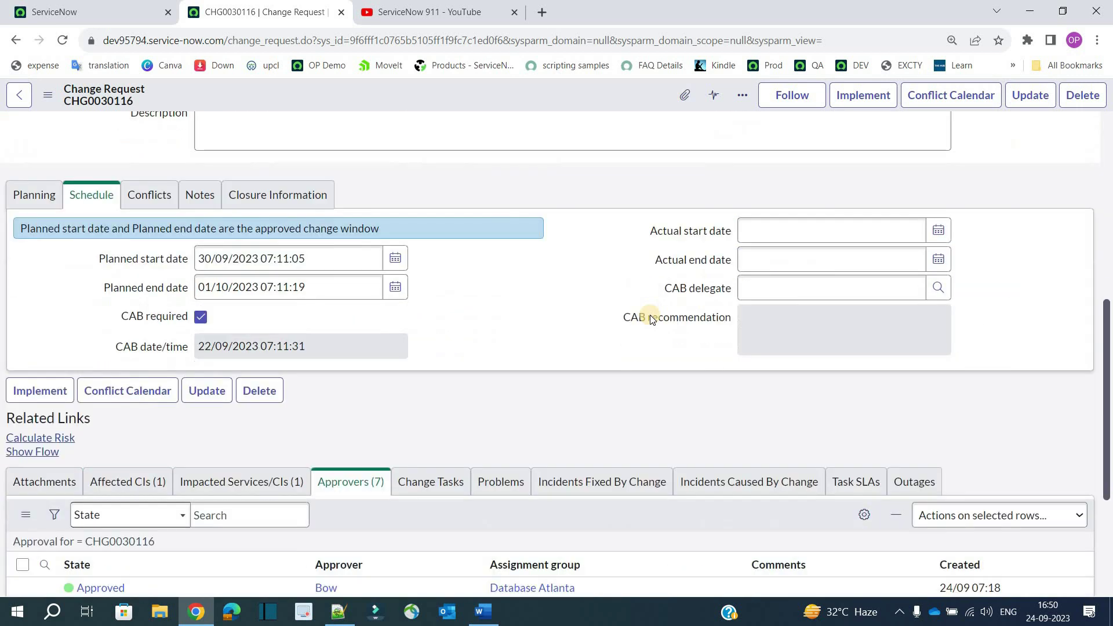
left_click(331, 255)
triple_click(331, 256)
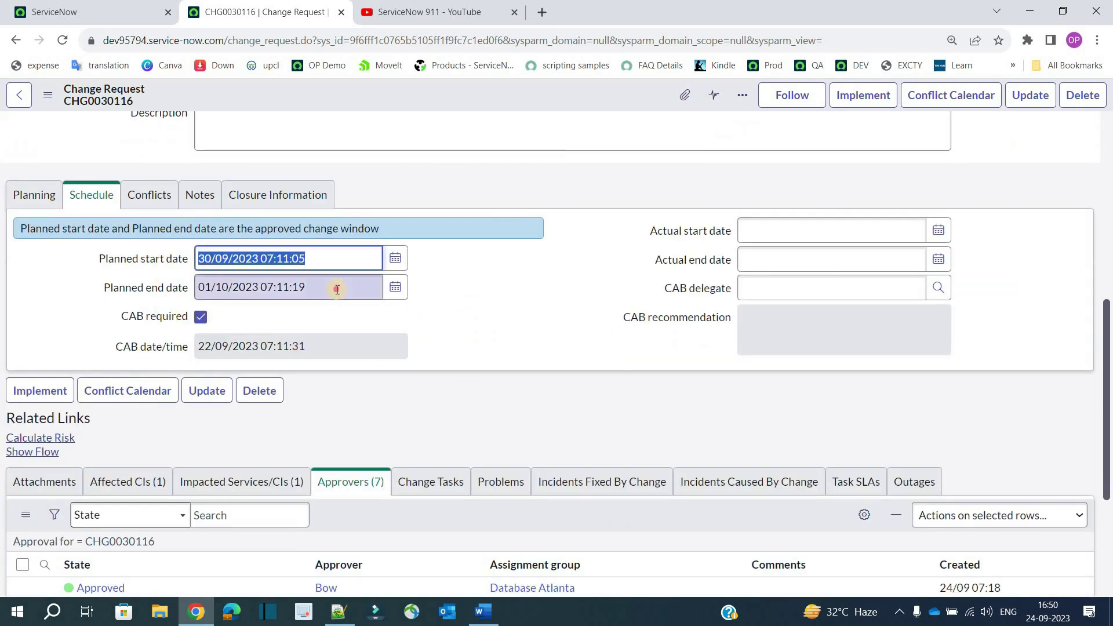
triple_click(326, 287)
left_click(470, 315)
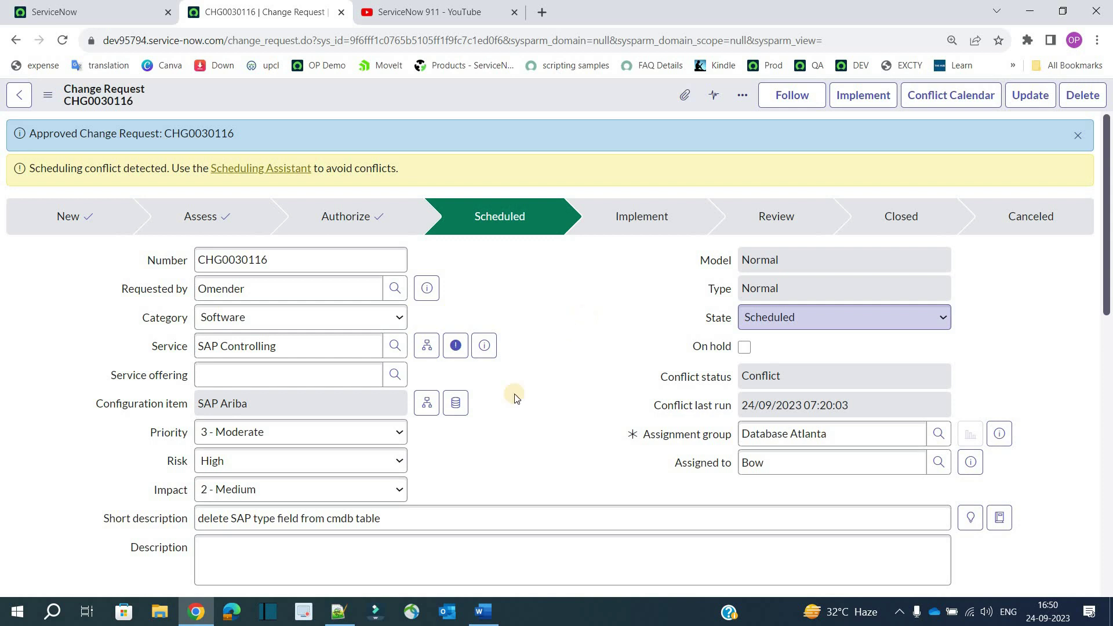
Move the scheduled change request into the Implement state
scroll(426, 475, "down", 6)
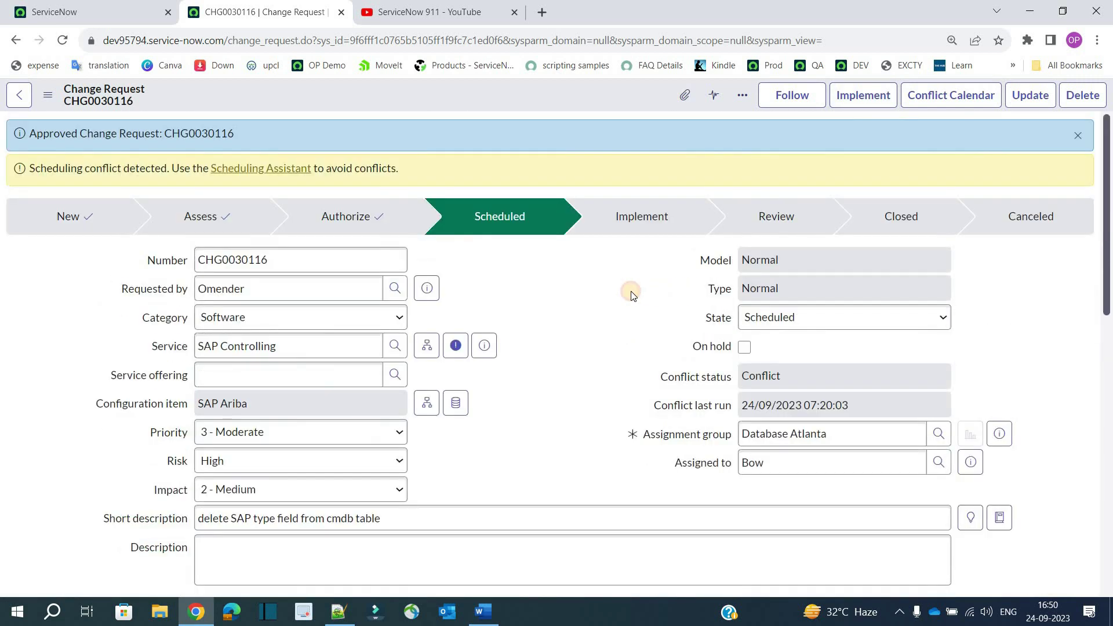
left_click(631, 291)
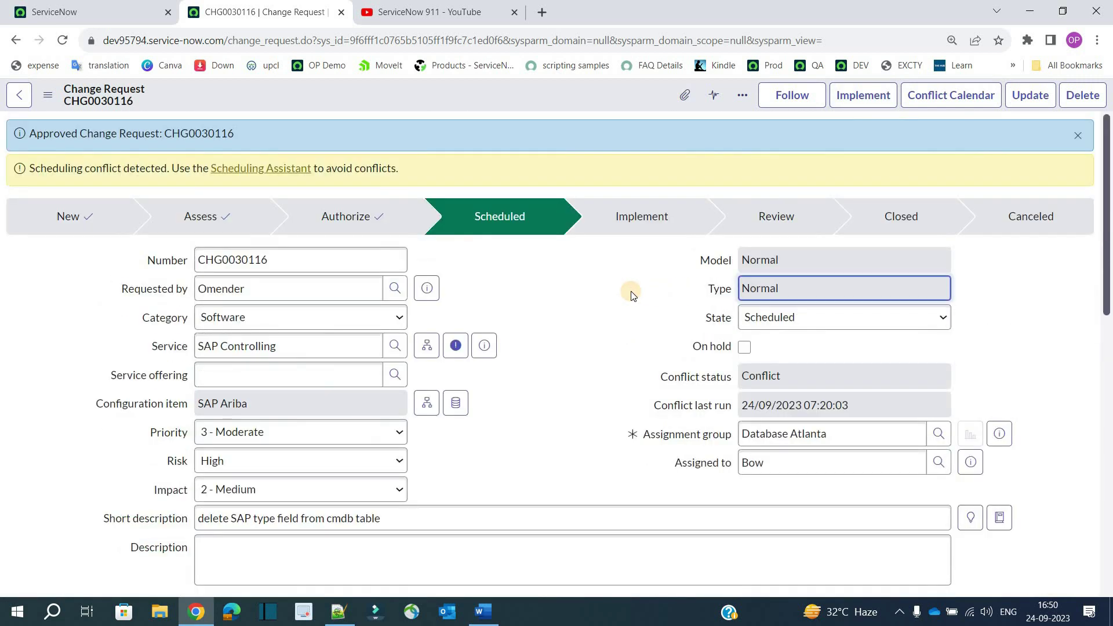
left_click(871, 95)
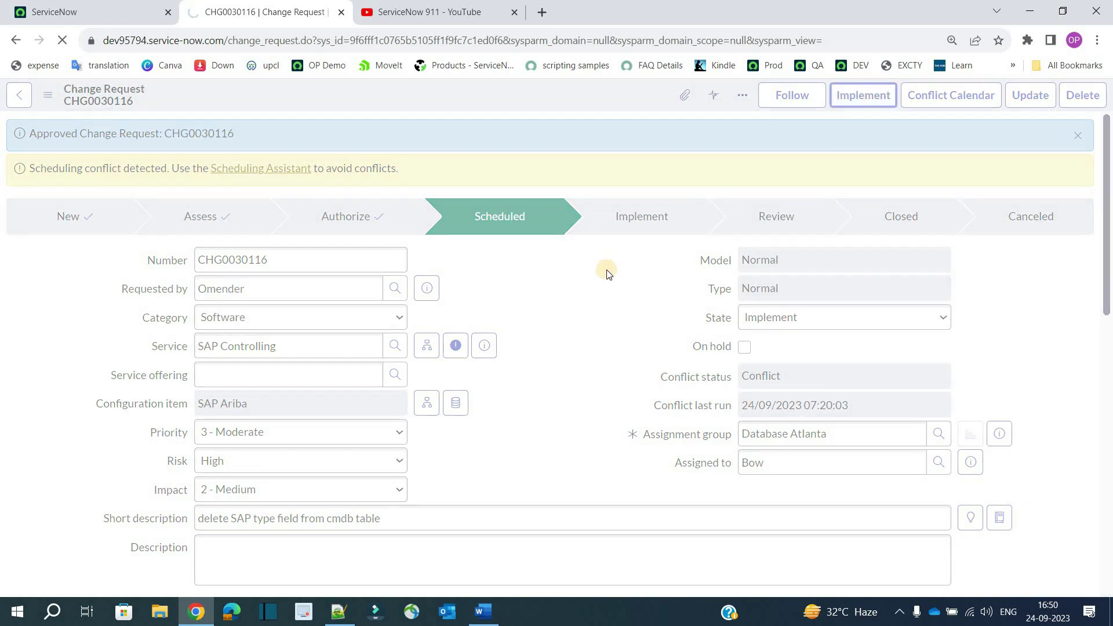
Check the change request's actual start date, its assignee, the Show Flow link and the related change tasks
scroll(688, 320, "down", 5)
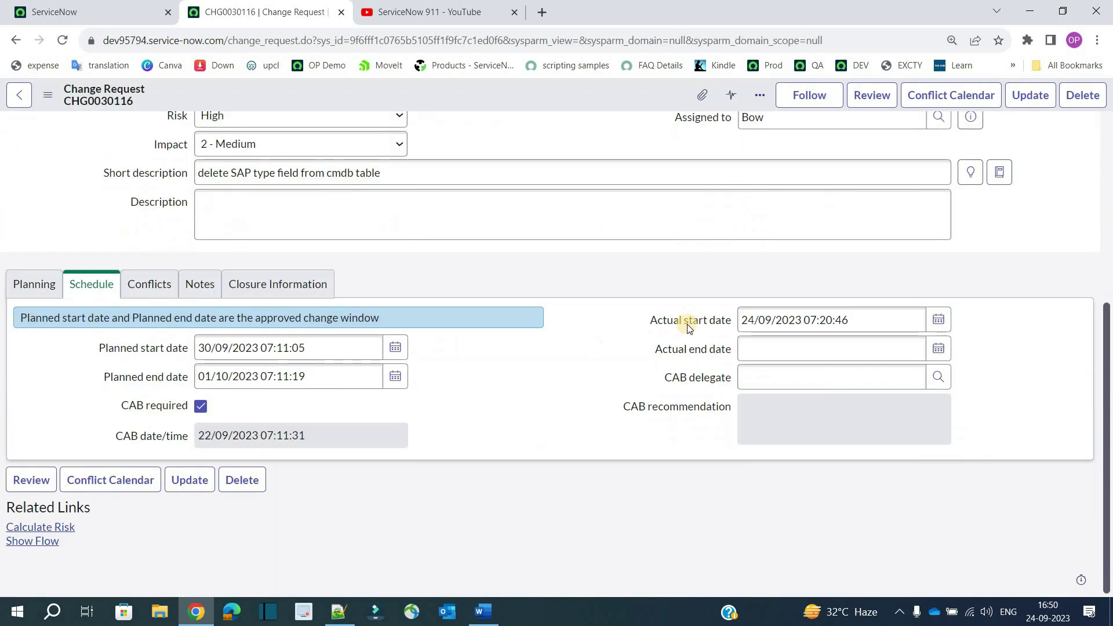
triple_click(732, 321)
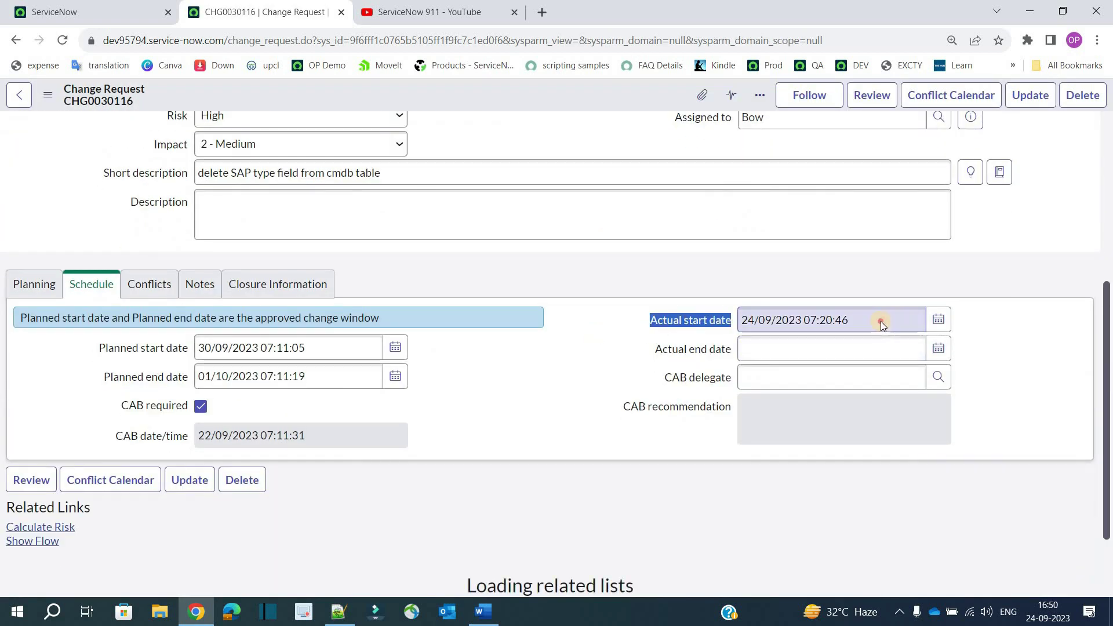
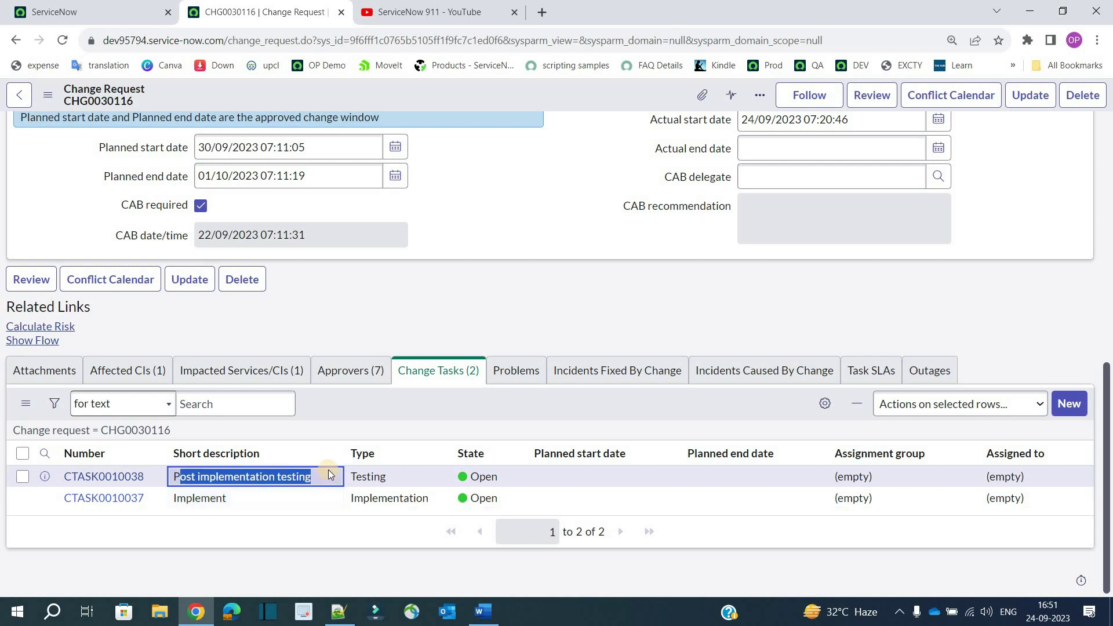
scroll(471, 419, "up", 6)
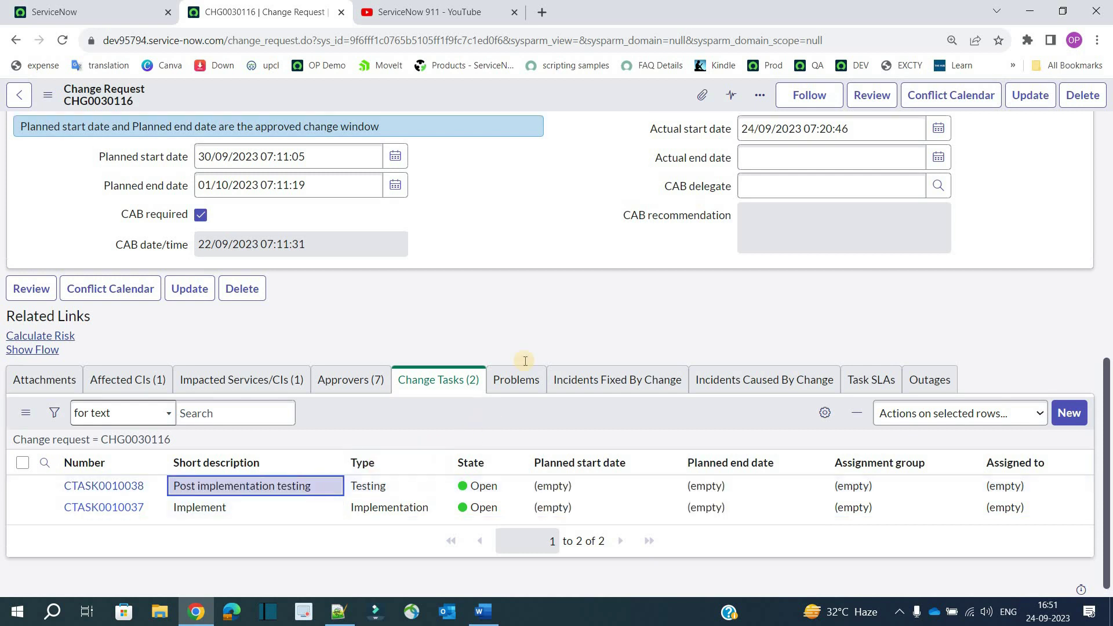
double_click(771, 280)
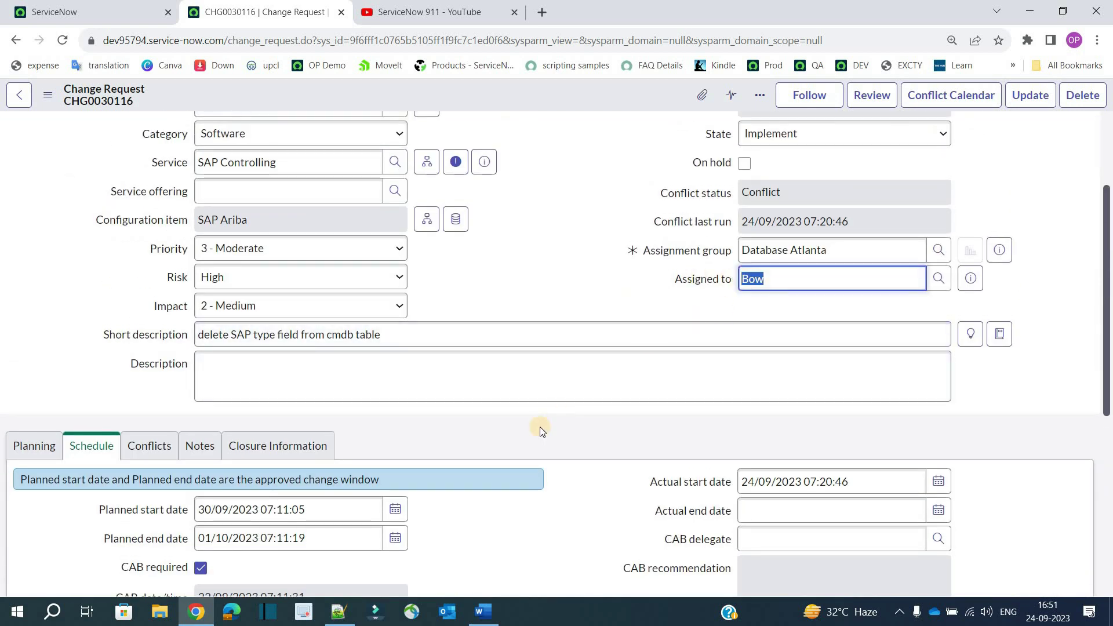
scroll(552, 392, "down", 6)
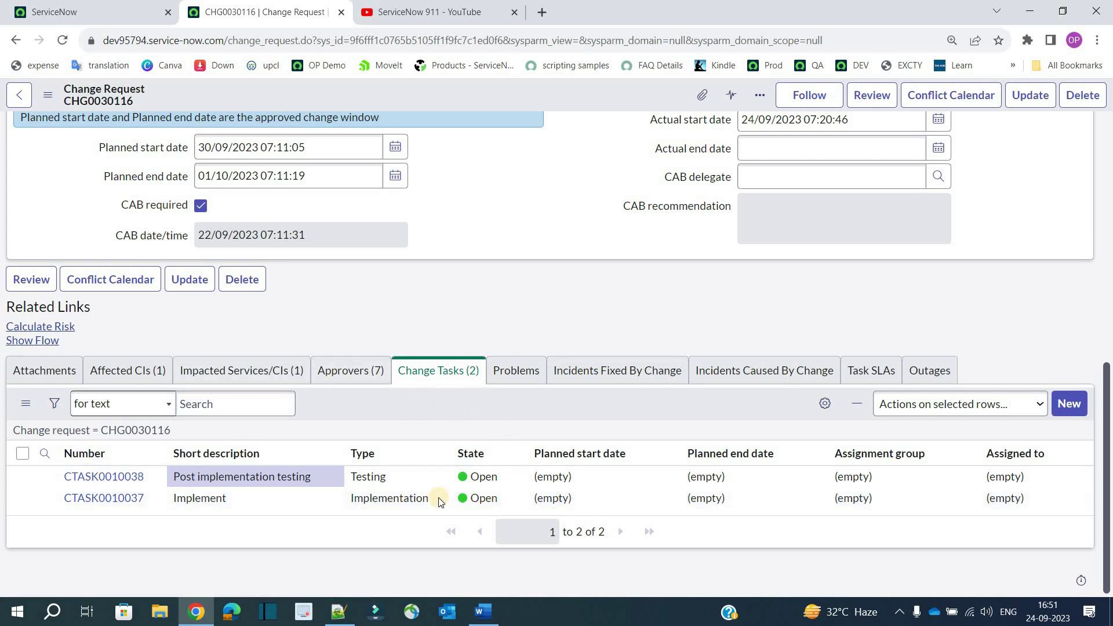
triple_click(5, 343)
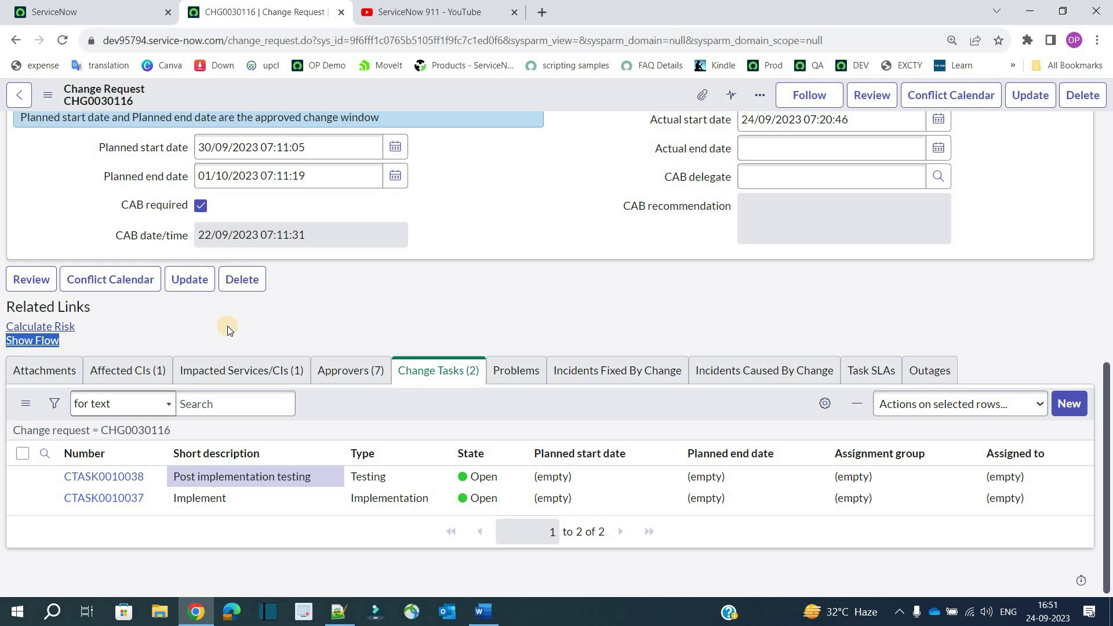
left_click(156, 460)
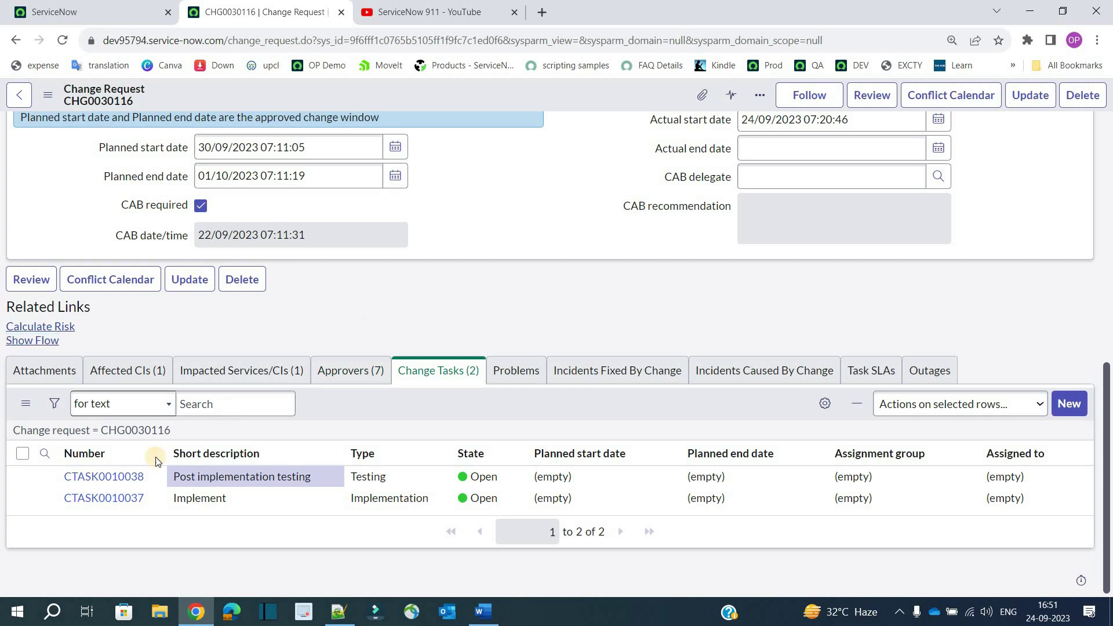
Open the Implement change task in a new browser tab and assign it to Database Atlanta and a member of that group
mouse_move(48, 501)
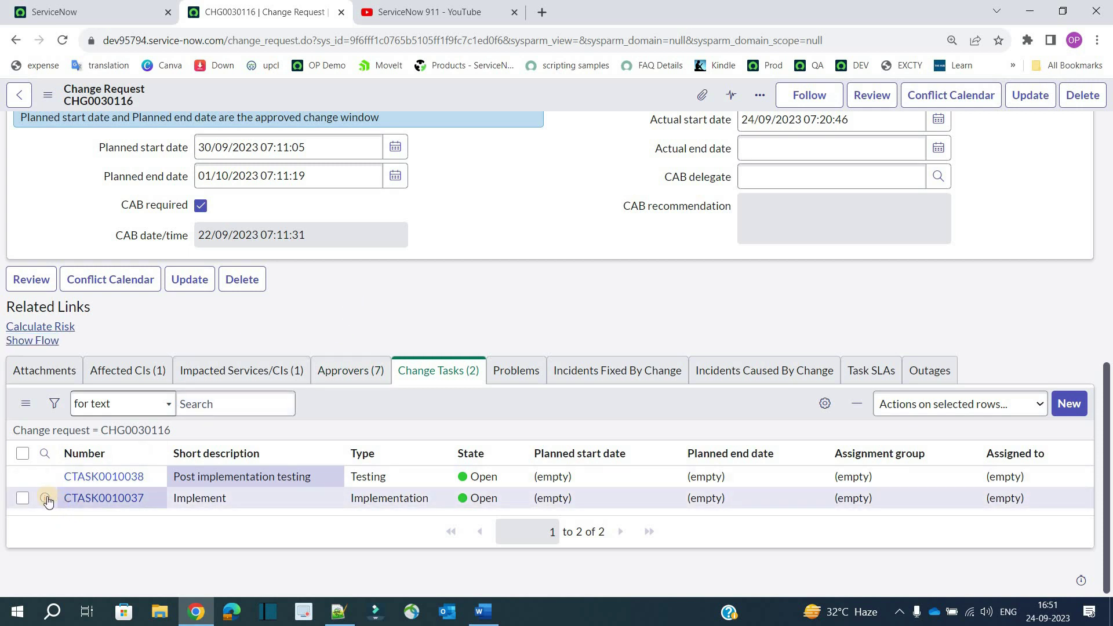
middle_click(46, 499)
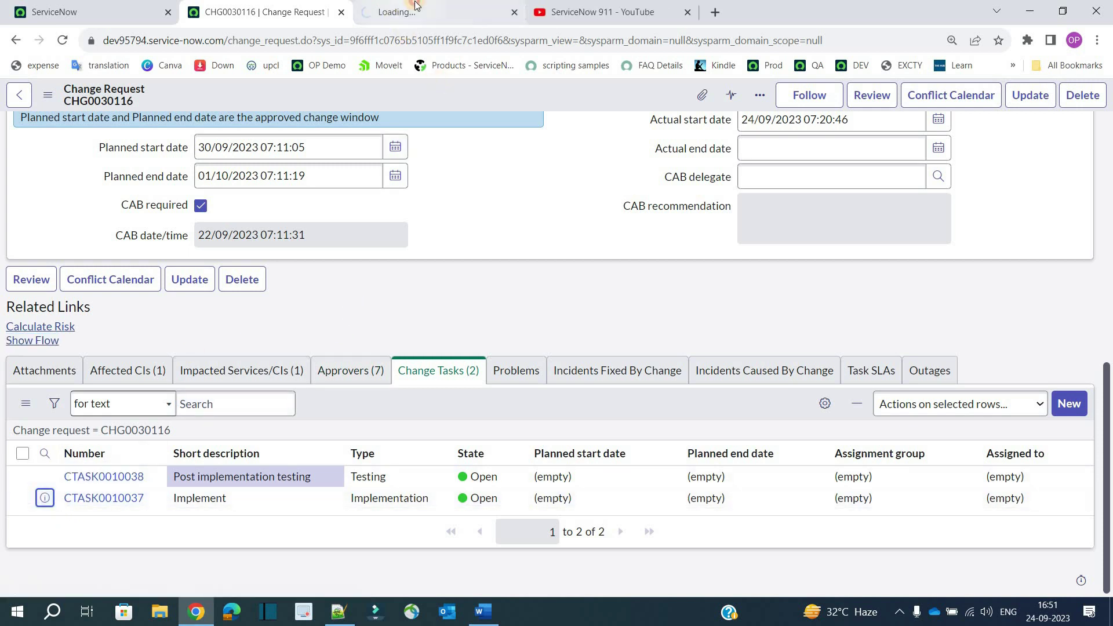
left_click(416, 5)
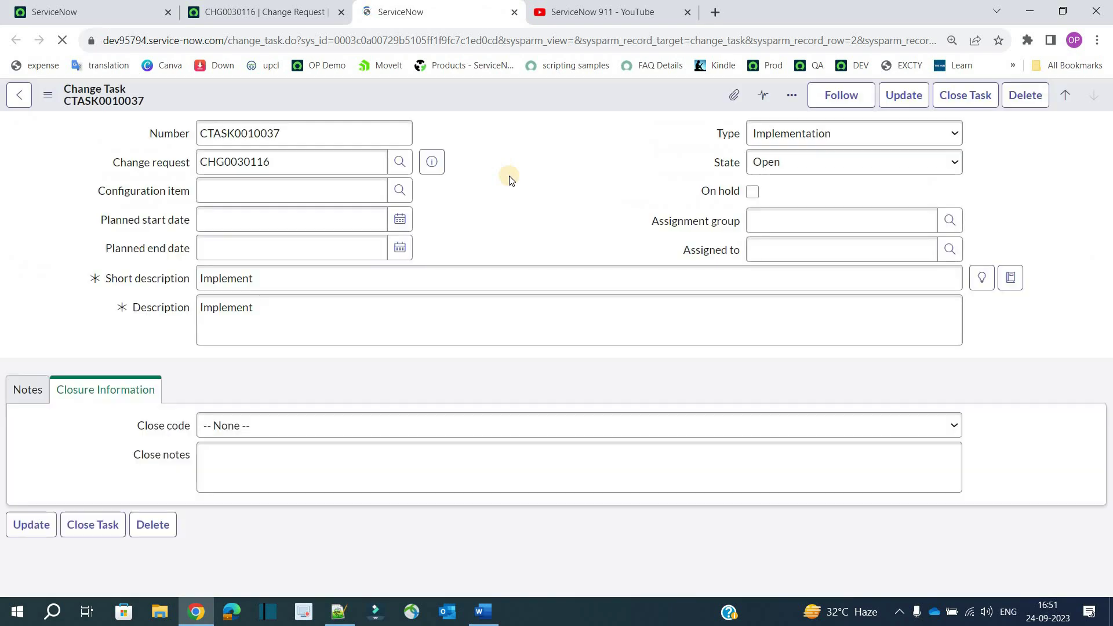
left_click(818, 220)
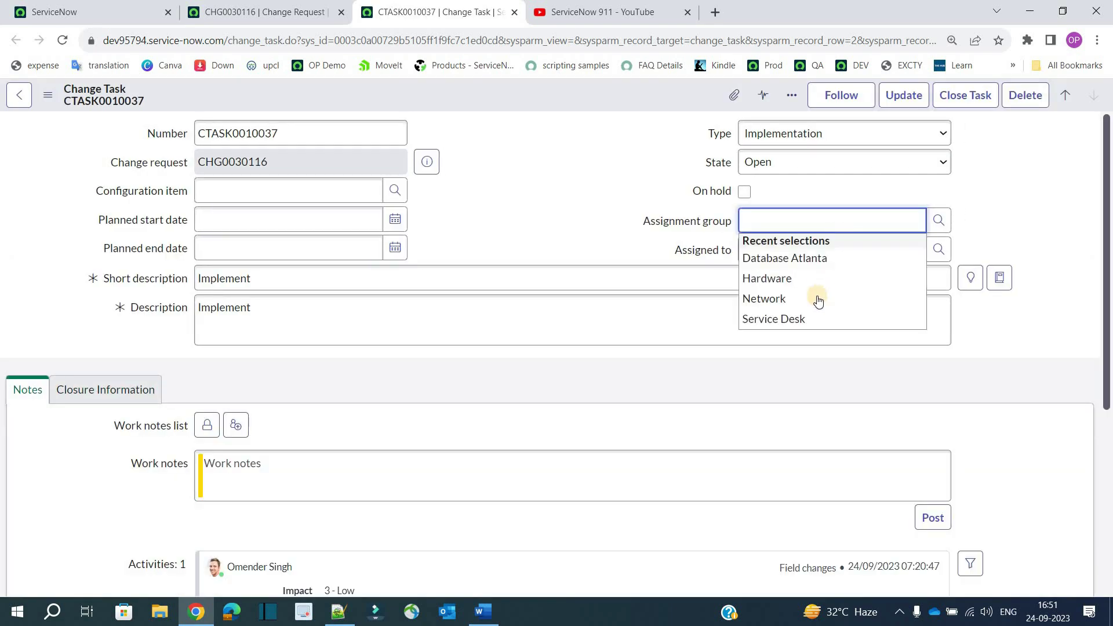
left_click(823, 253)
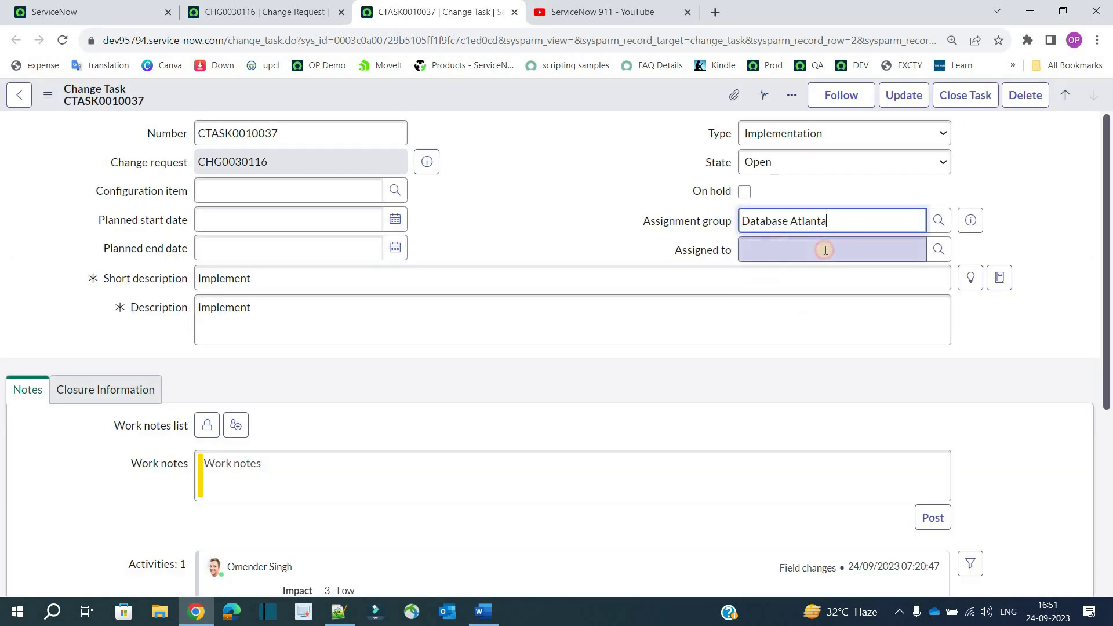
left_click(826, 251)
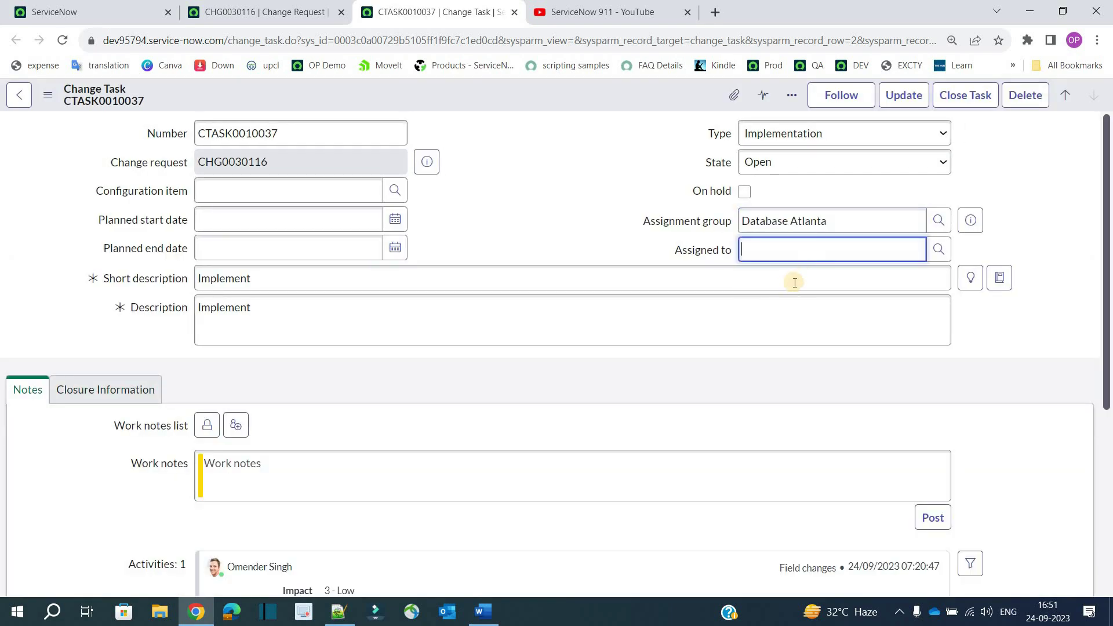
left_click(661, 277)
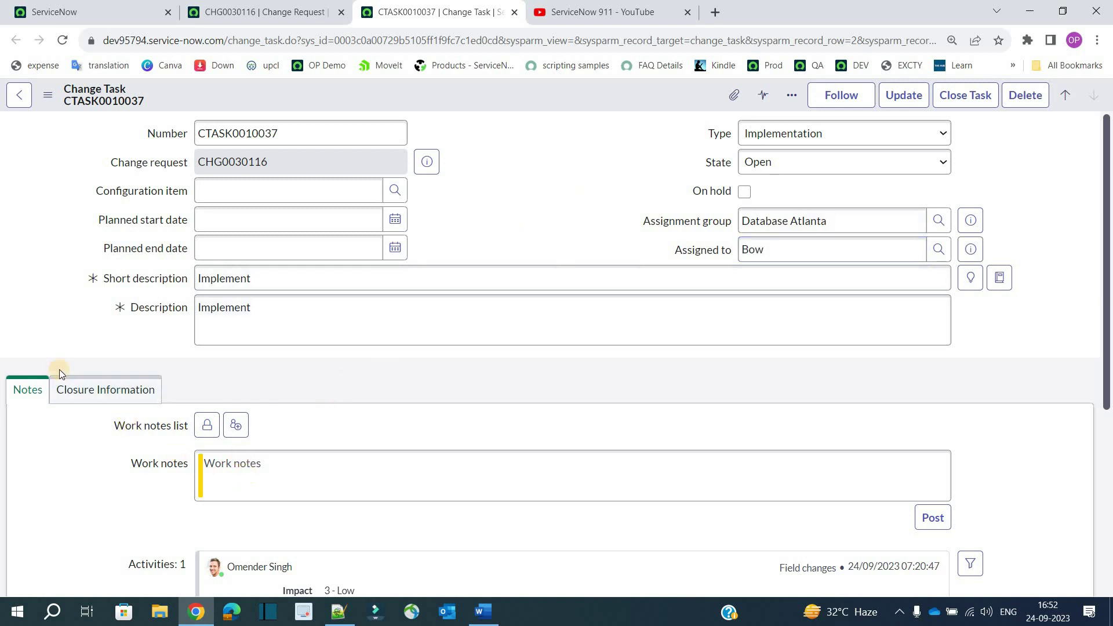
Close the Implement change task with close code Successful and close notes "implimented"
left_click(72, 389)
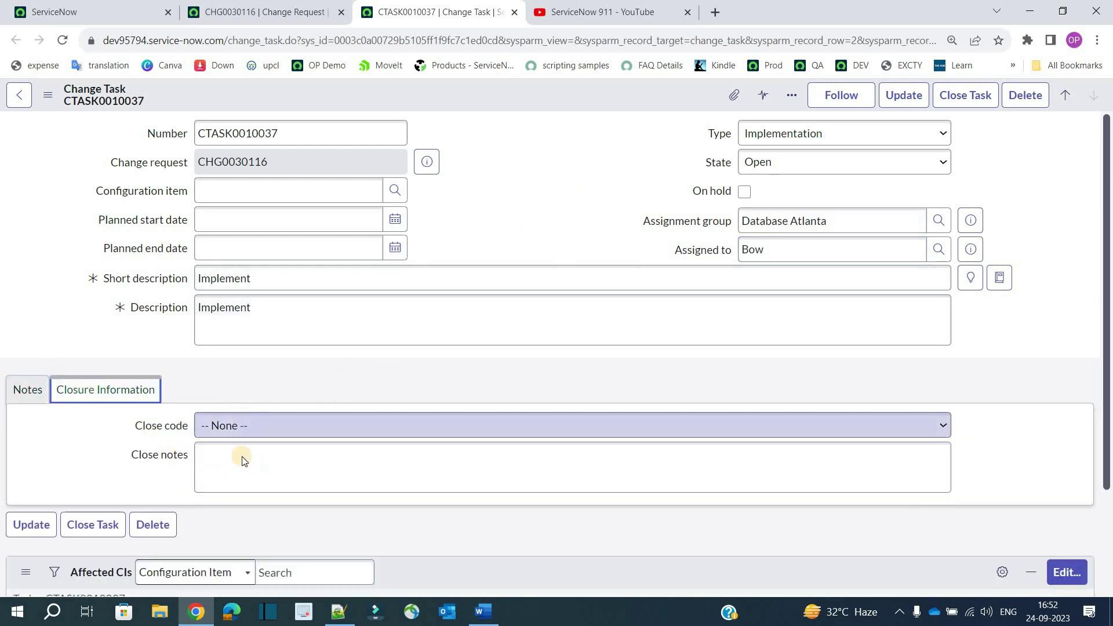
left_click(245, 456)
left_click(249, 460)
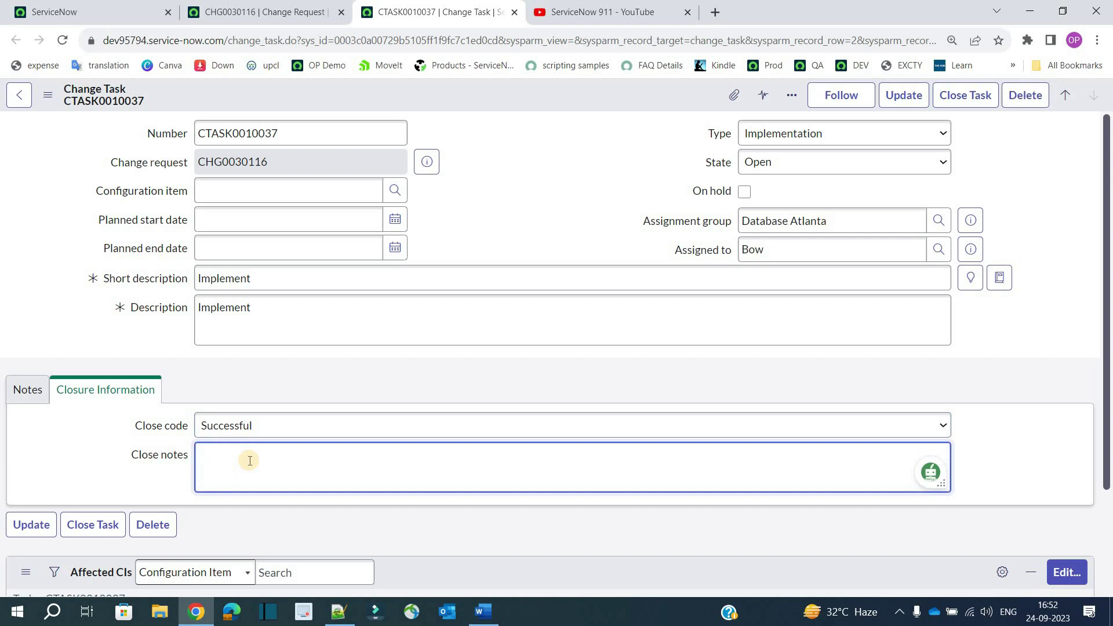
type("implimented")
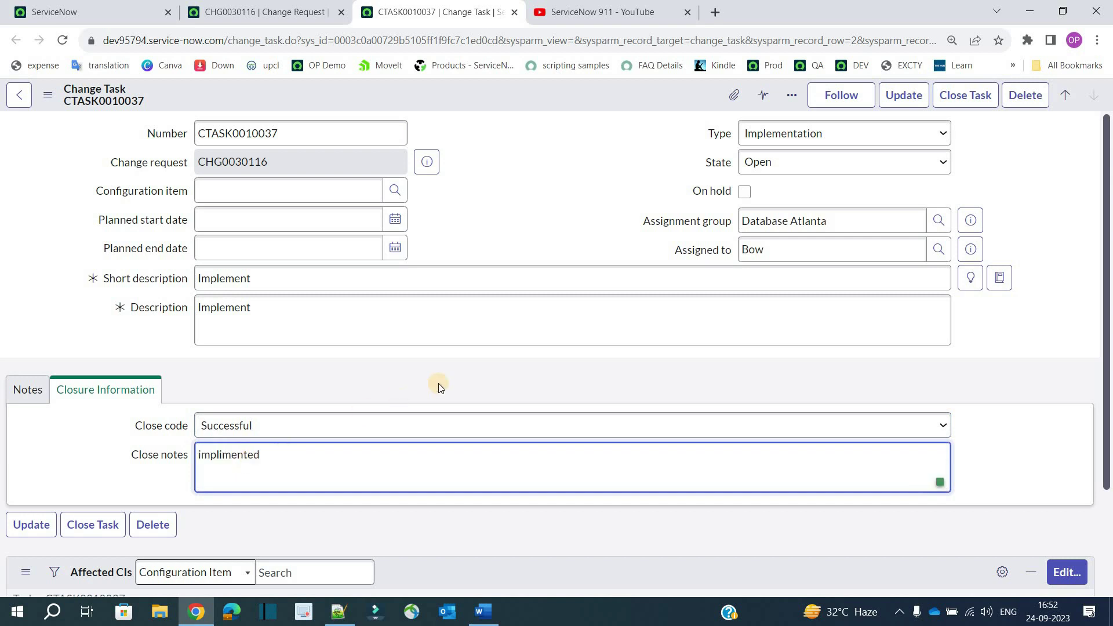
left_click(960, 95)
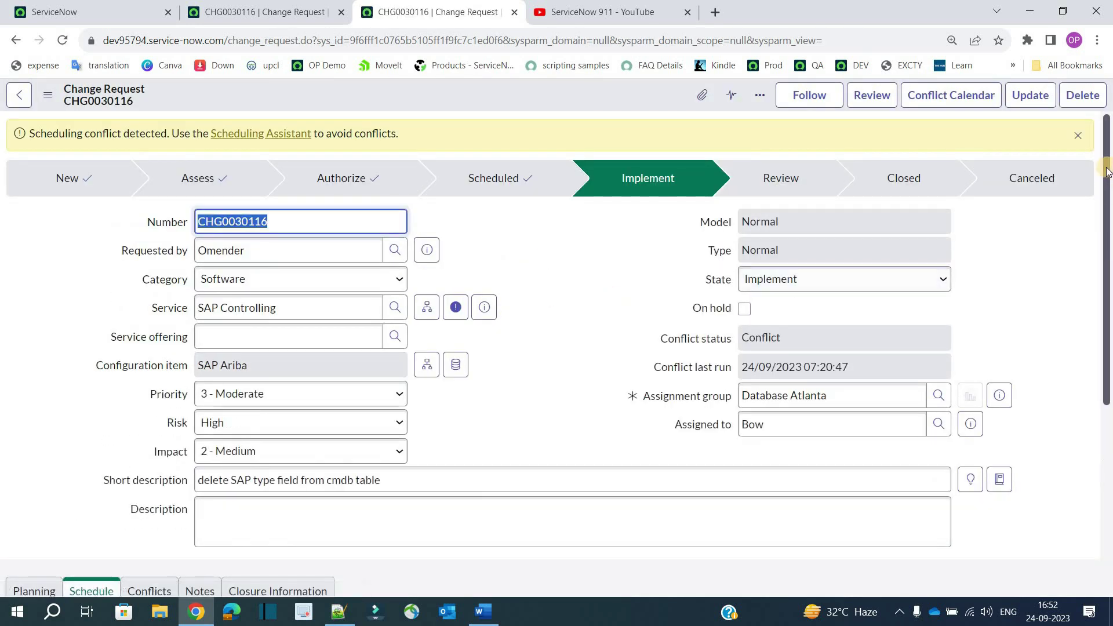
Check the change request's actual end date and open the Post implementation testing change task in a new browser tab
scroll(724, 350, "down", 5)
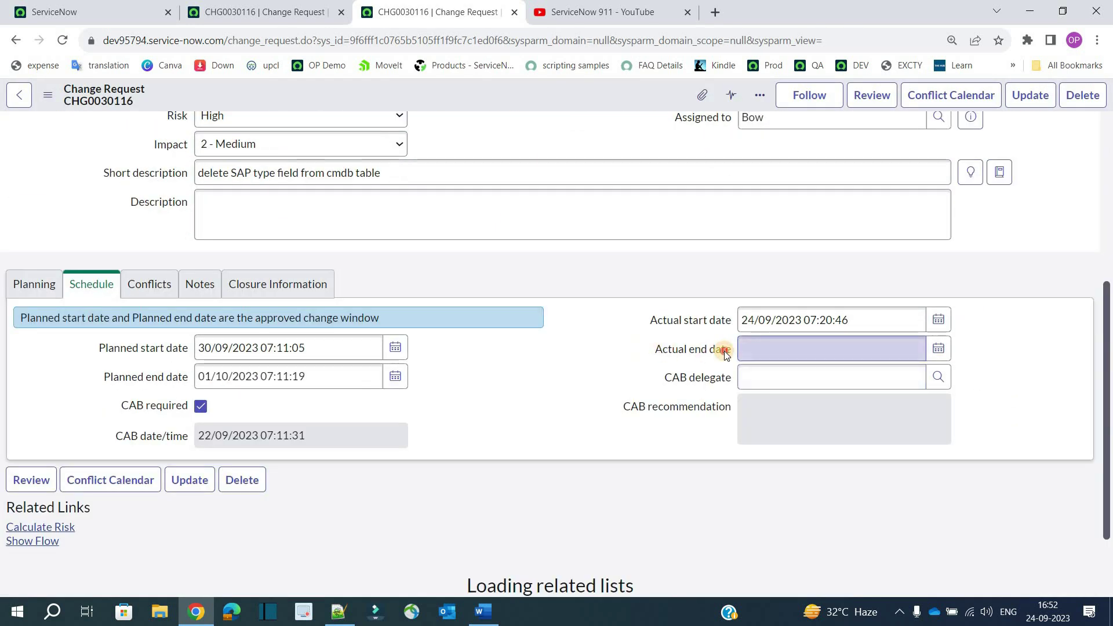
left_click(724, 351)
scroll(278, 440, "down", 3)
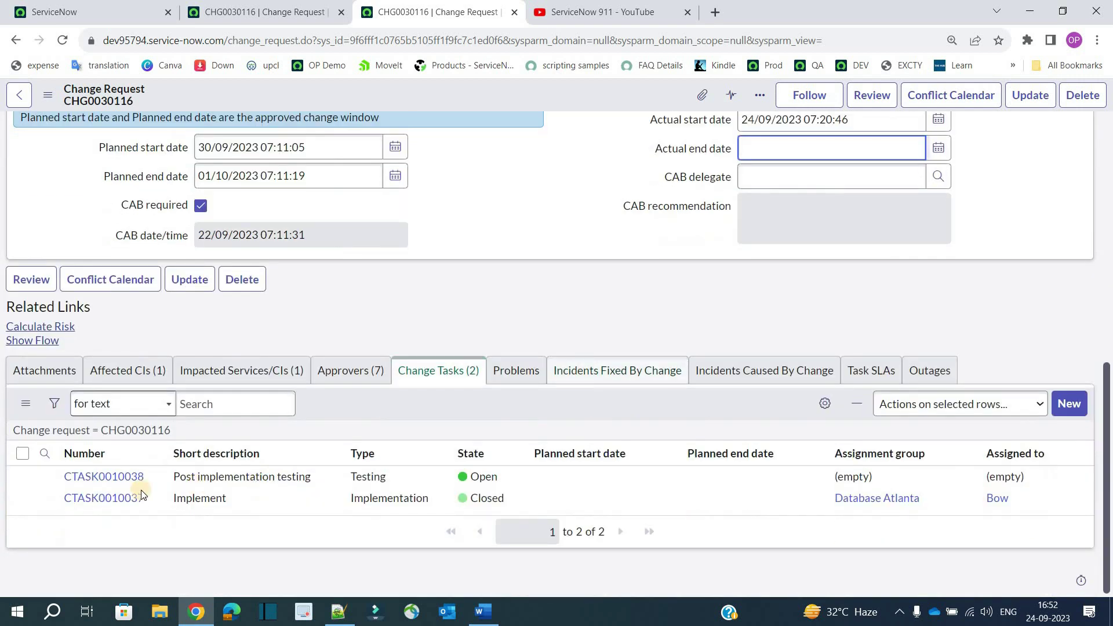
middle_click(113, 481)
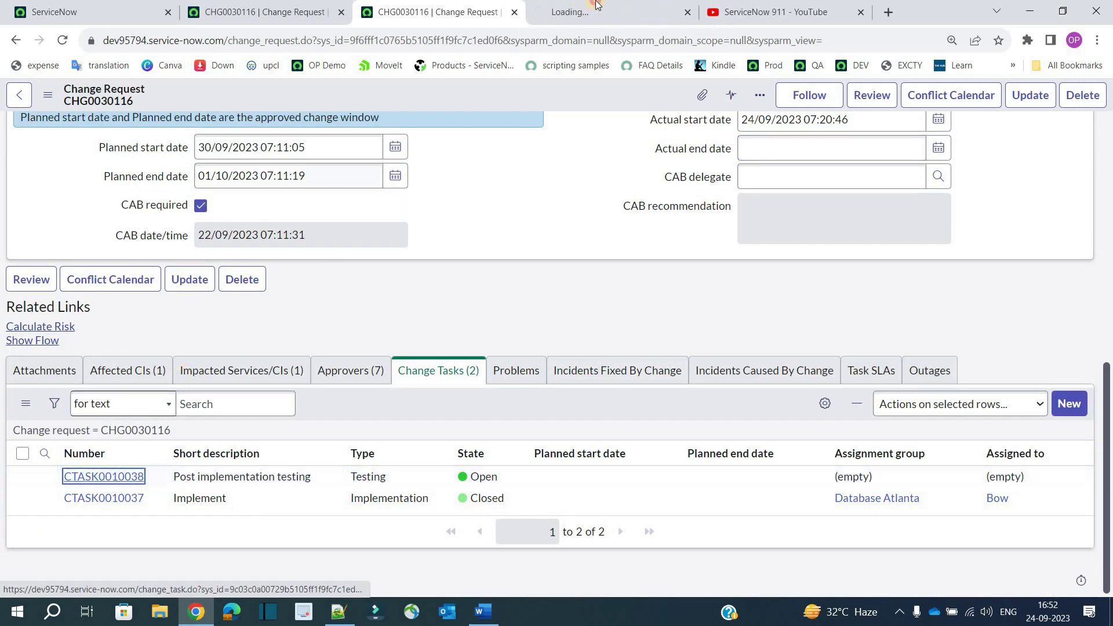
left_click(597, 4)
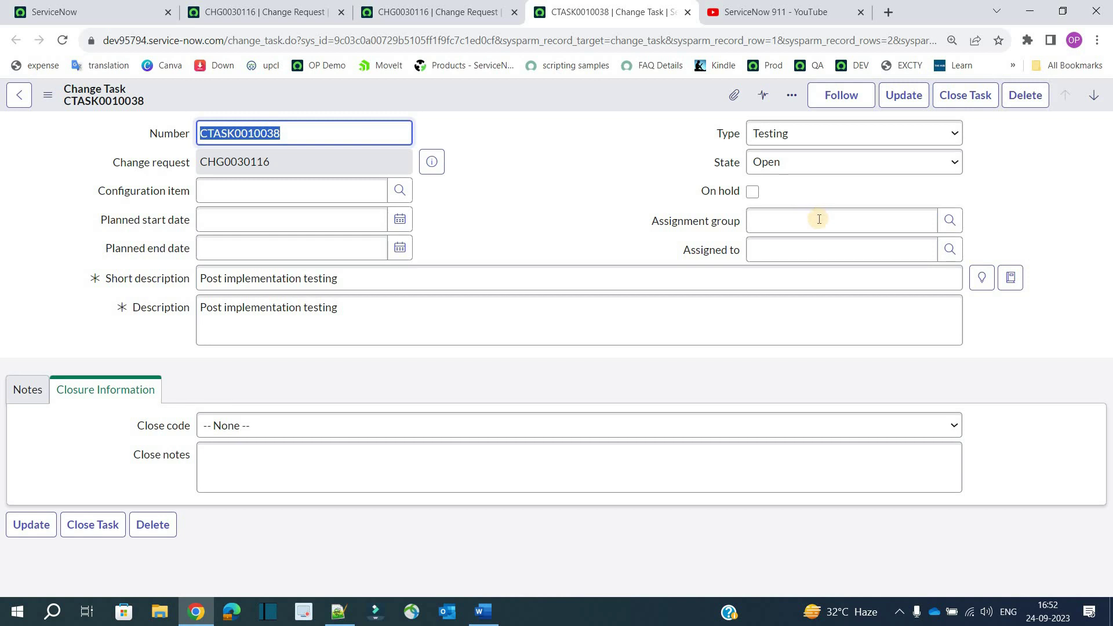
Assign the testing task to Database Atlanta and a member of that group, and close it as Successful with close notes "tested again successfully"
left_click(819, 219)
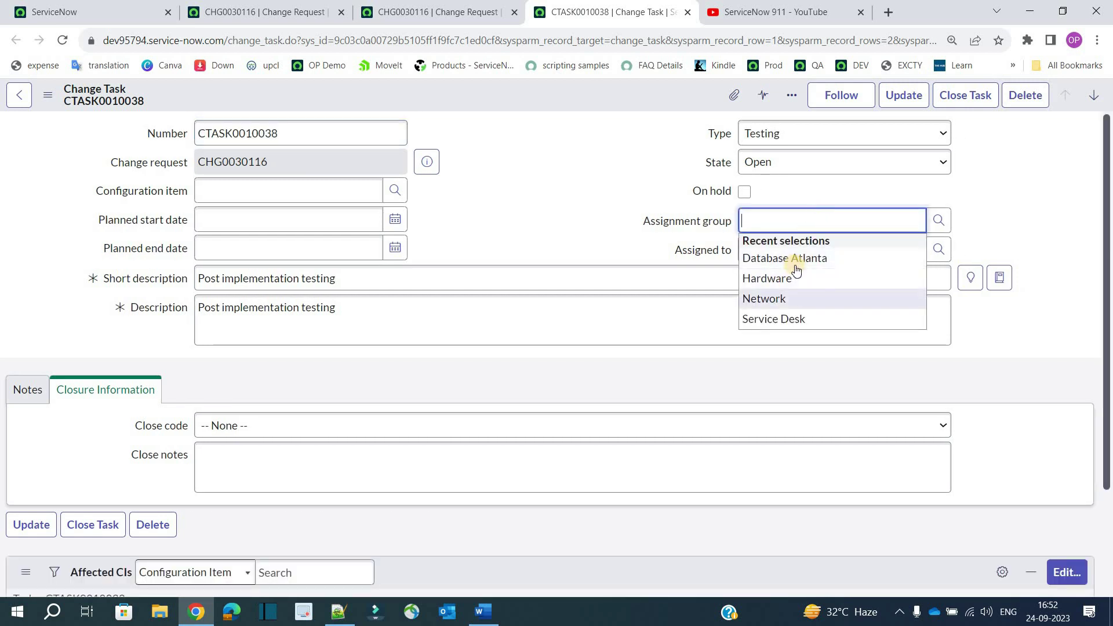
left_click(792, 258)
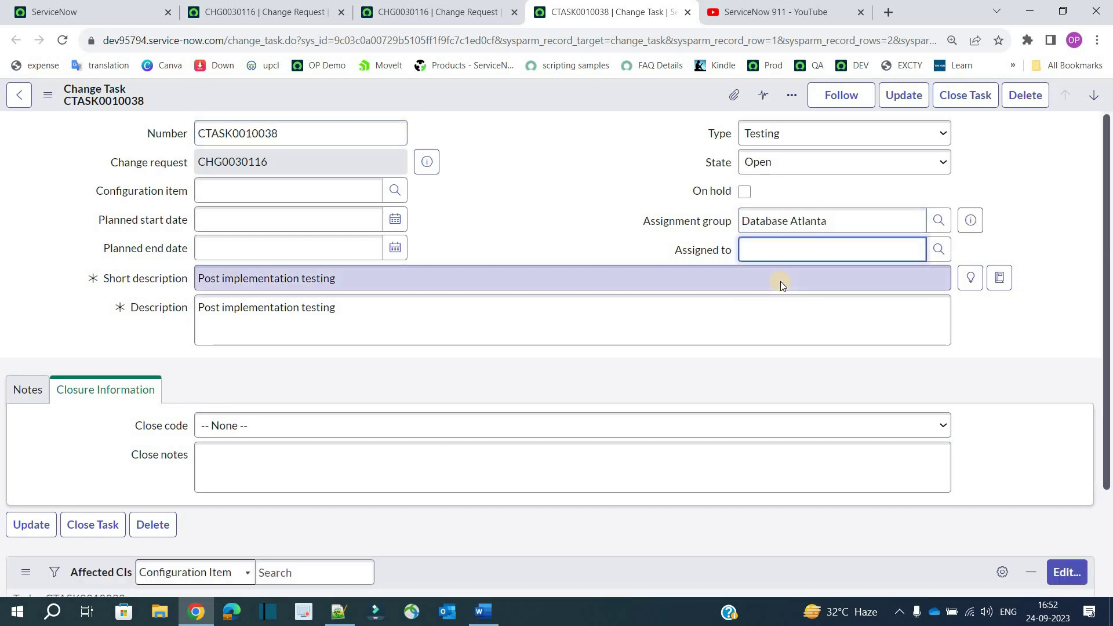
left_click(772, 293)
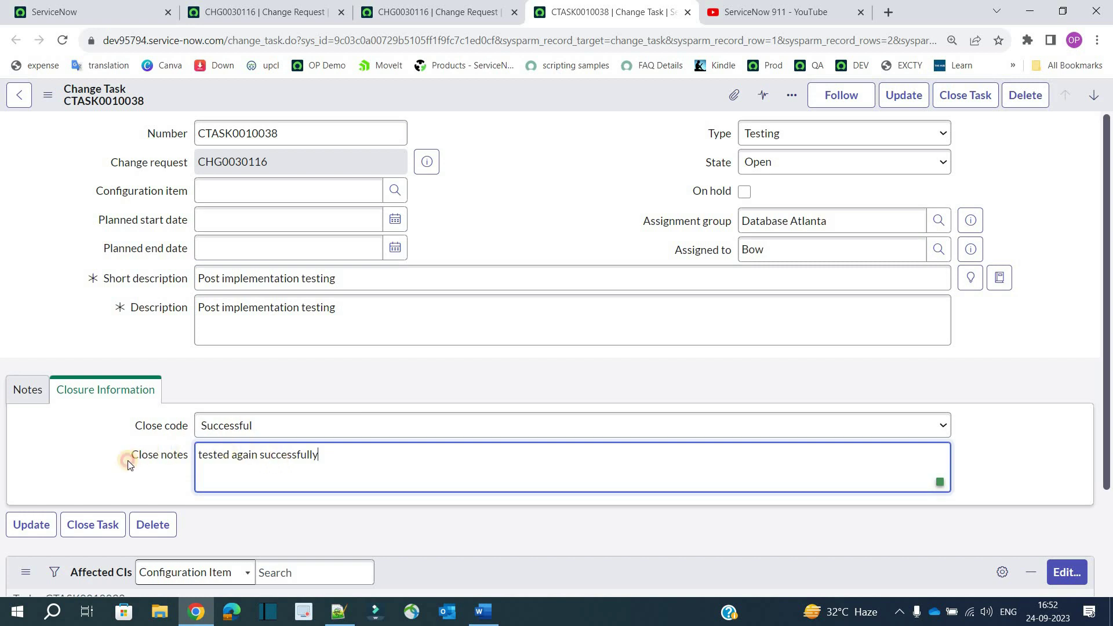
left_click(966, 97)
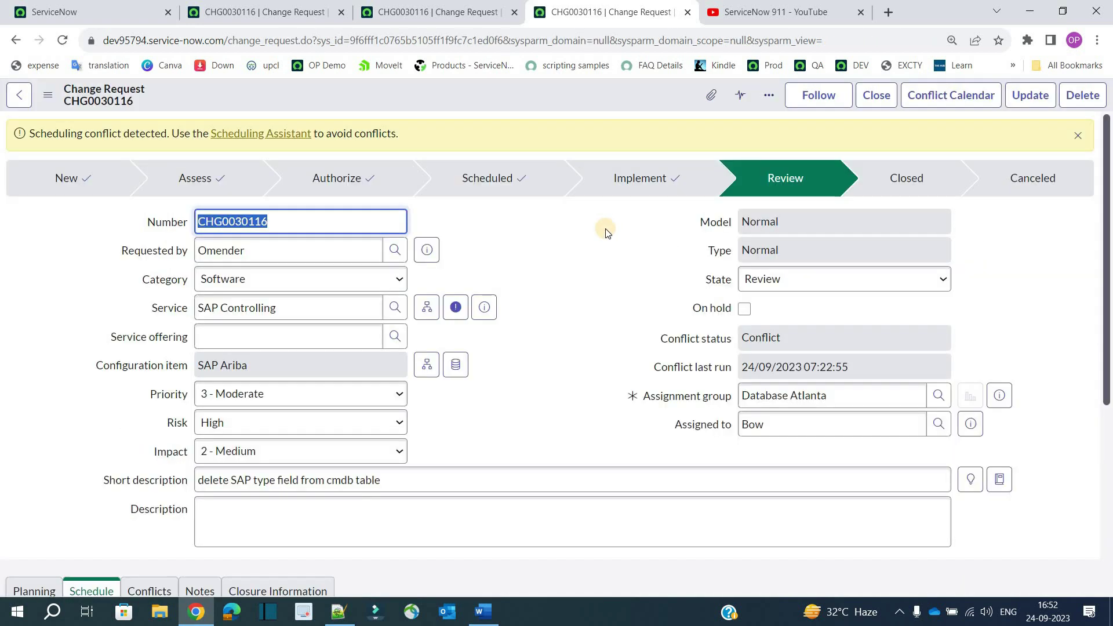
Check the change request's Implement and Review stages, its actual end date and its requester
left_click_drag(610, 181, 666, 181)
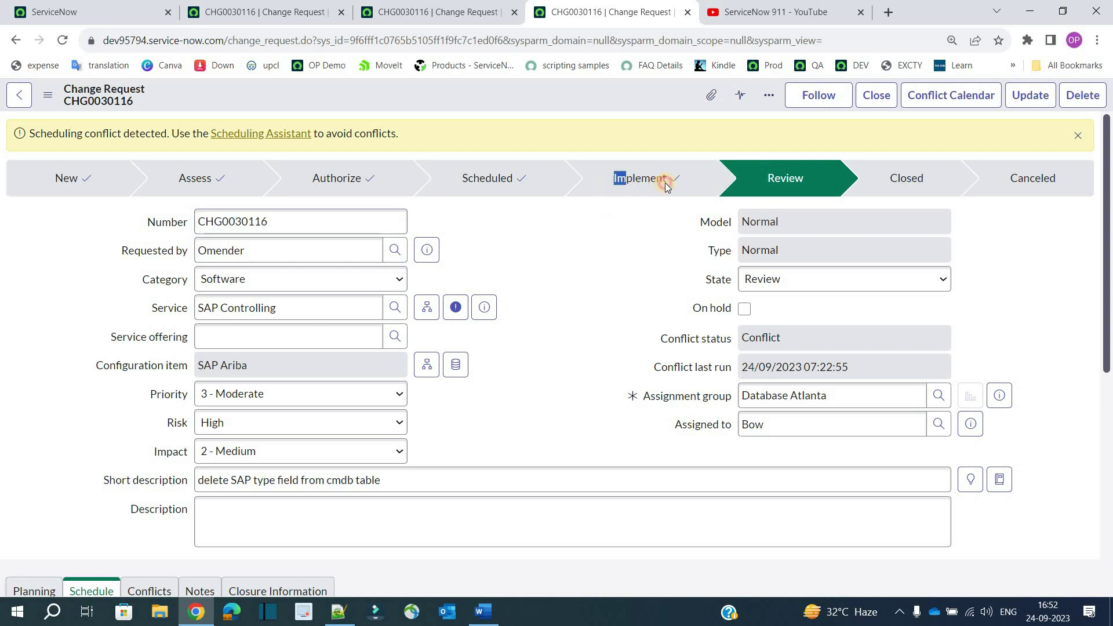
scroll(630, 266, "down", 7)
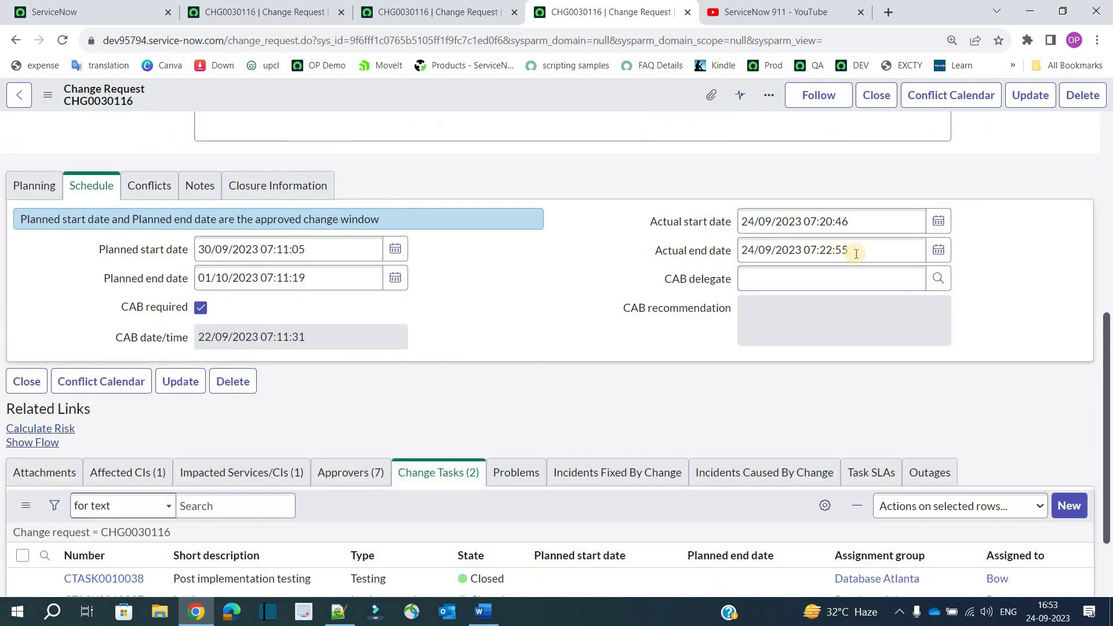
left_click(855, 253)
triple_click(852, 253)
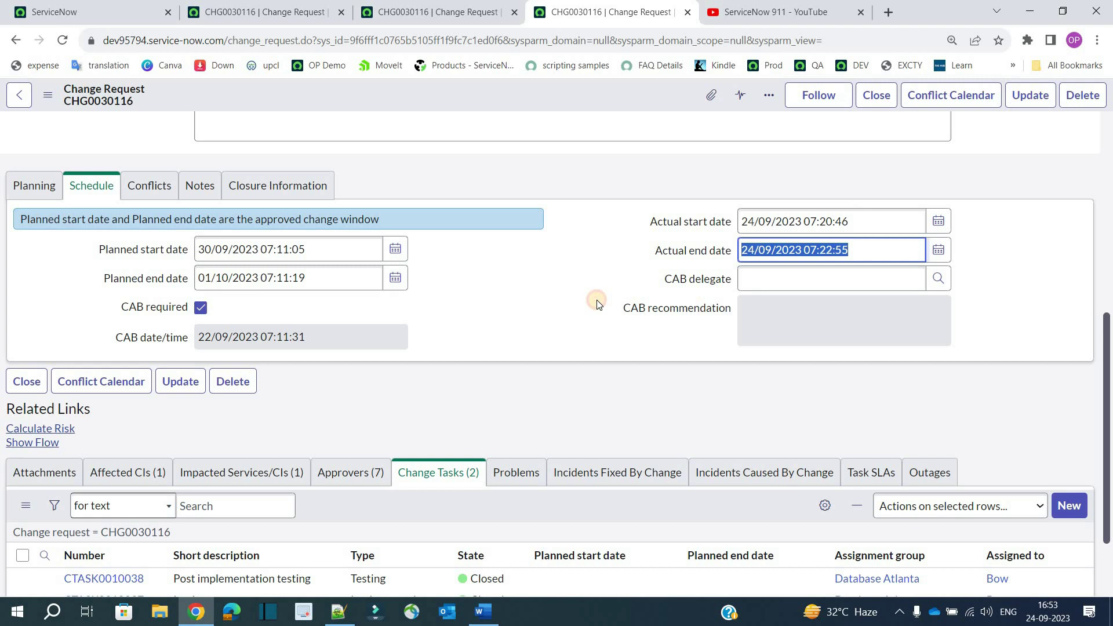
left_click(598, 304)
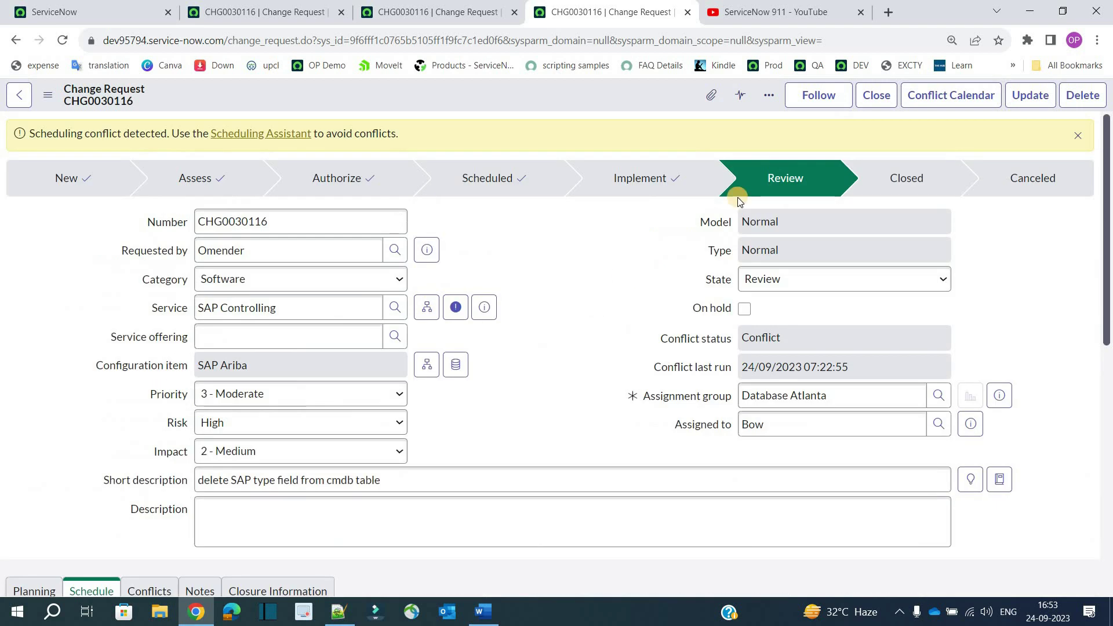
left_click(797, 188)
double_click(279, 253)
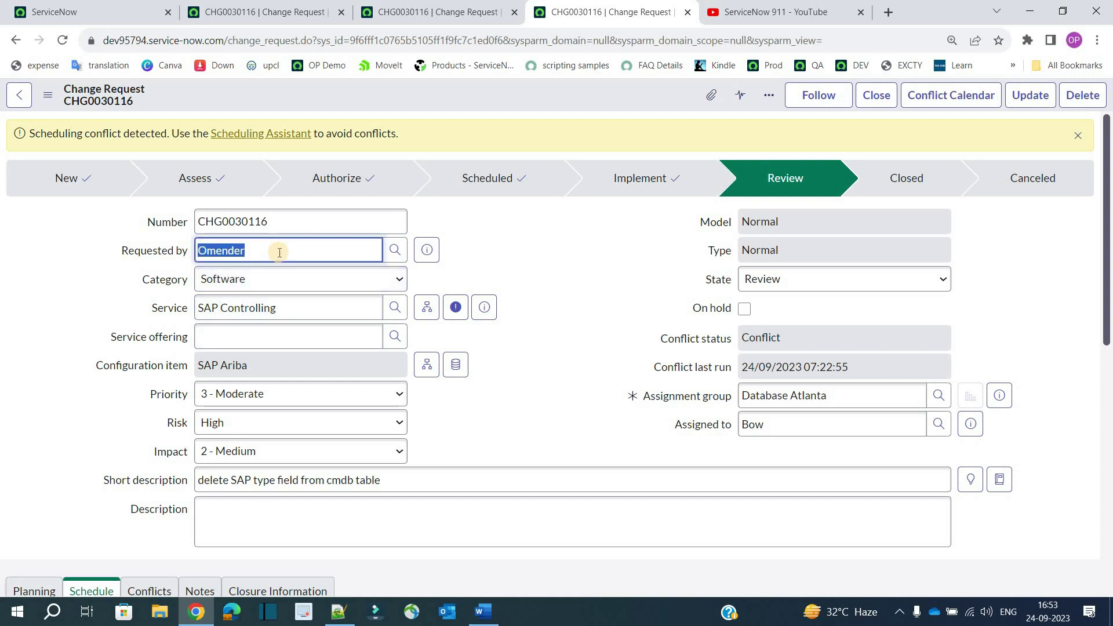
left_click(617, 246)
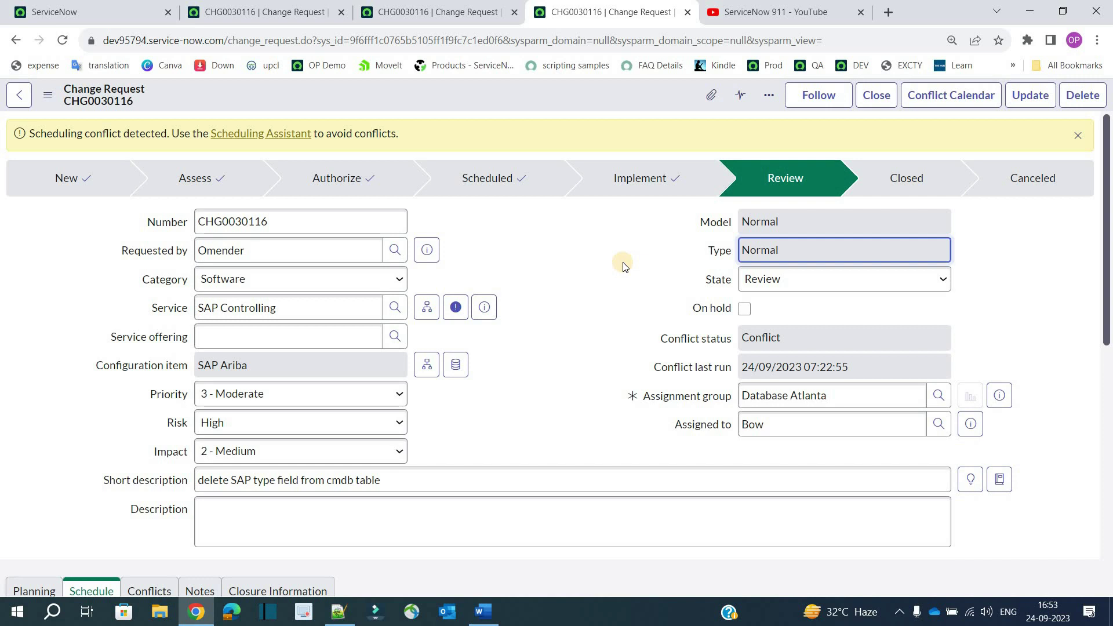
Add the work note "all good. signoff" to the change request and save the record
scroll(620, 266, "down", 6)
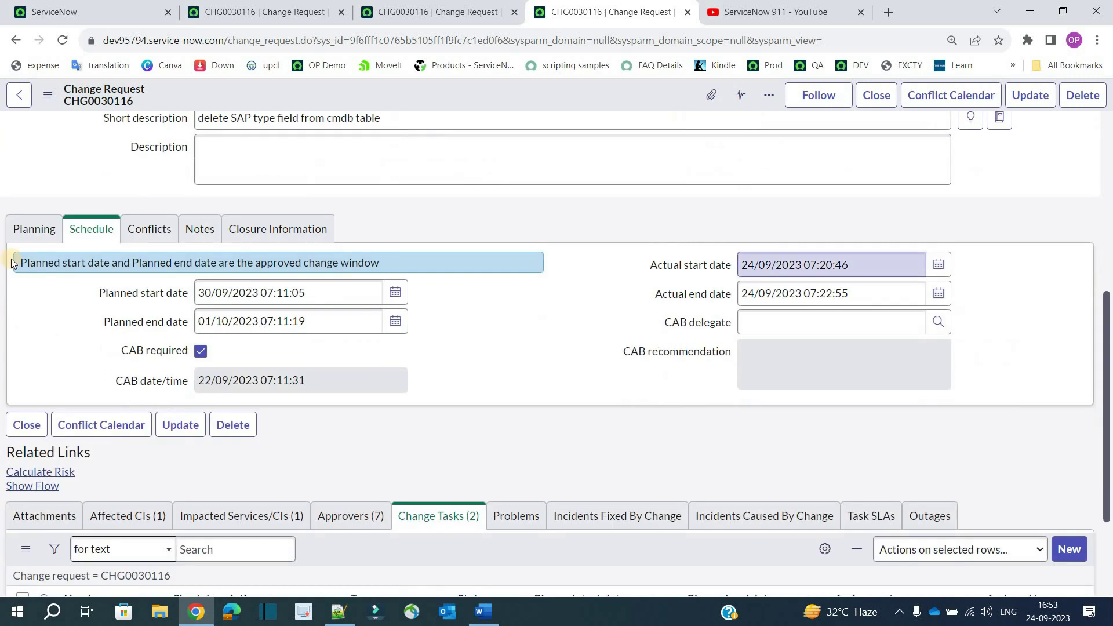
left_click(34, 229)
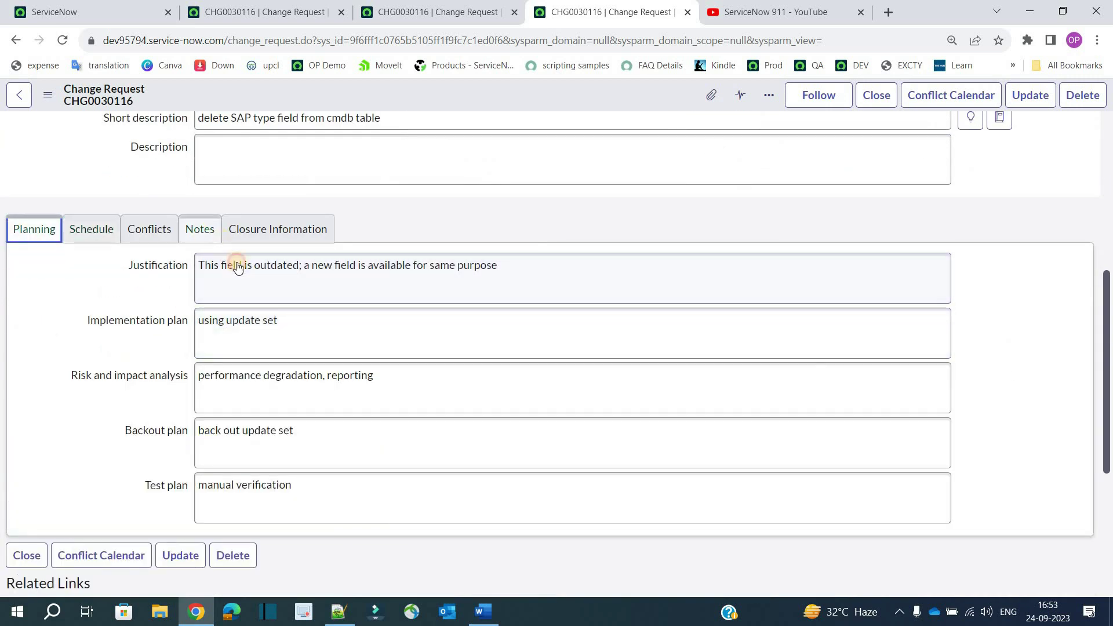
left_click(200, 229)
left_click(266, 316)
type("all good. signoff")
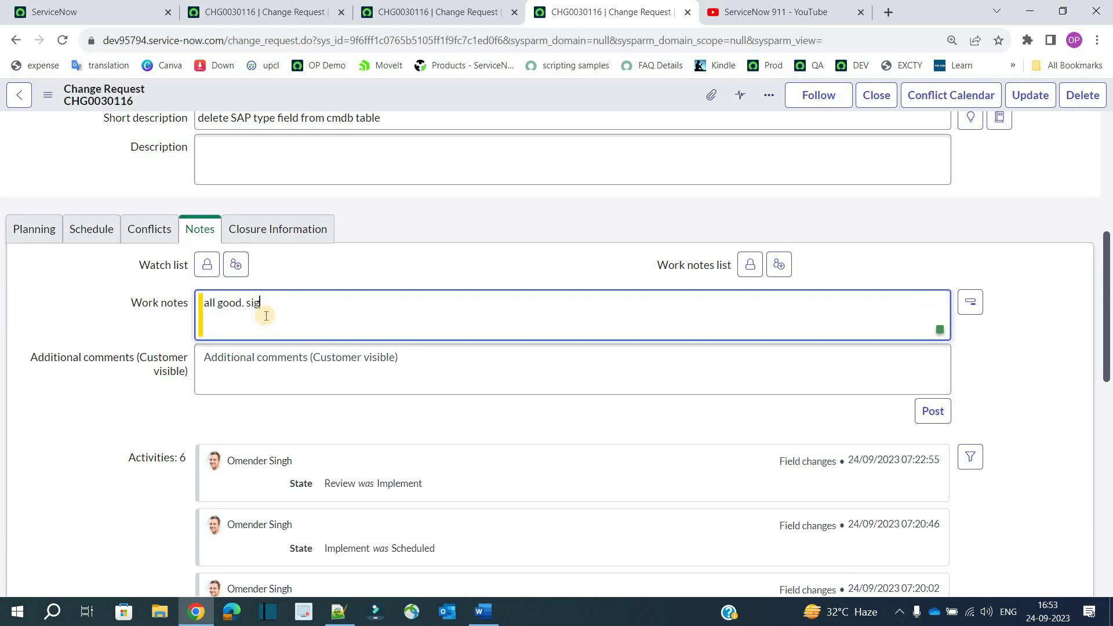
left_click(93, 343)
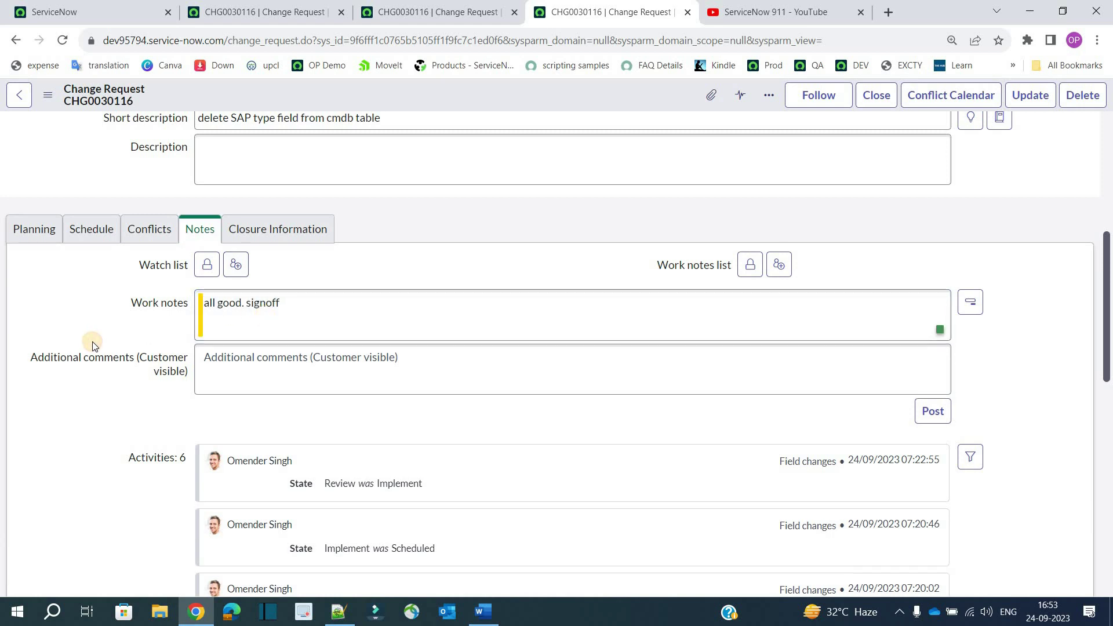
left_click(110, 336)
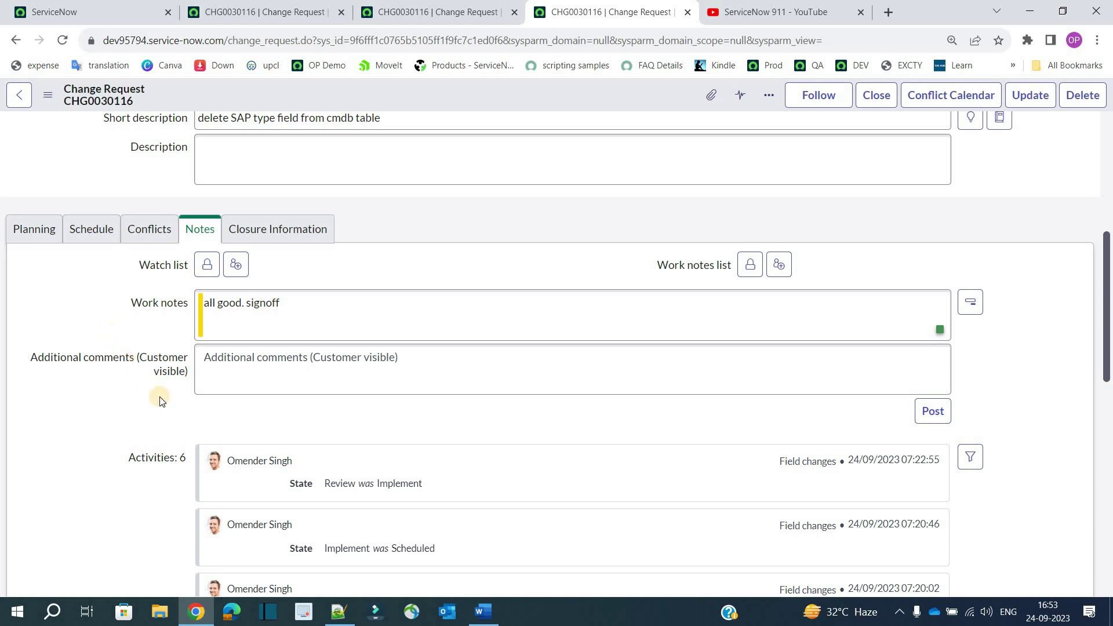
left_click(580, 109)
right_click(581, 110)
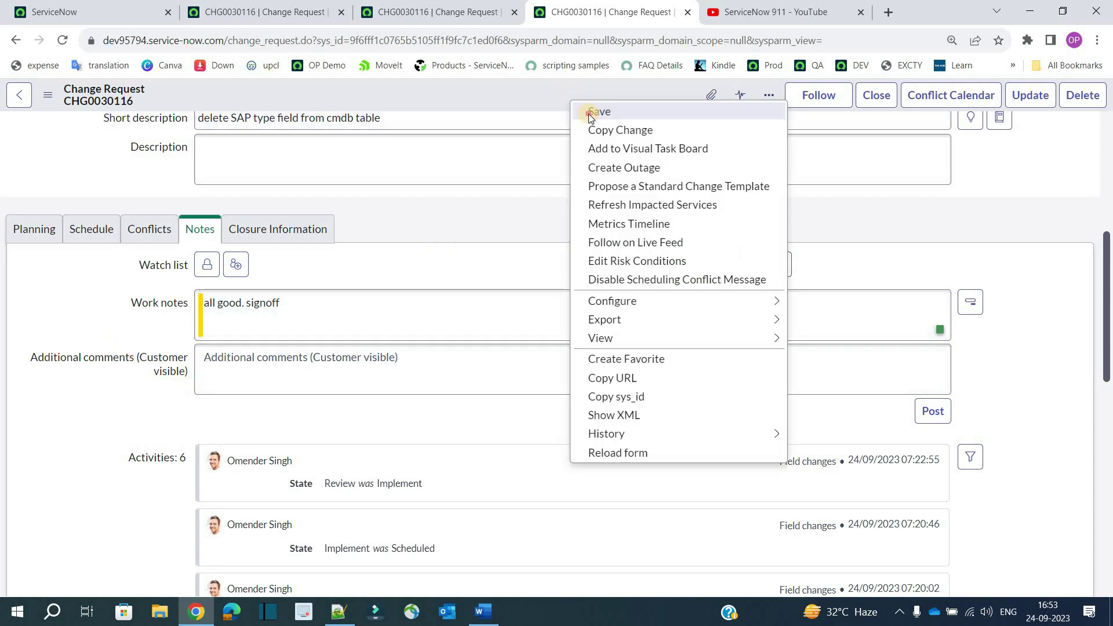
left_click(587, 111)
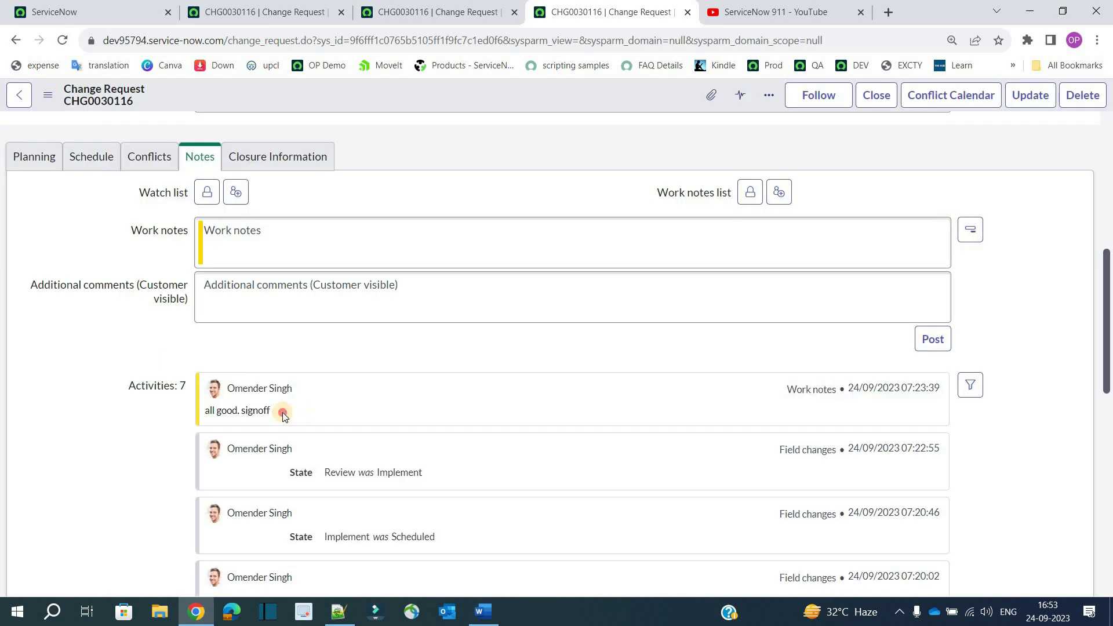
Check the posted sign-off note in the activity log and the change request's assignment group
left_click_drag(204, 416, 208, 412)
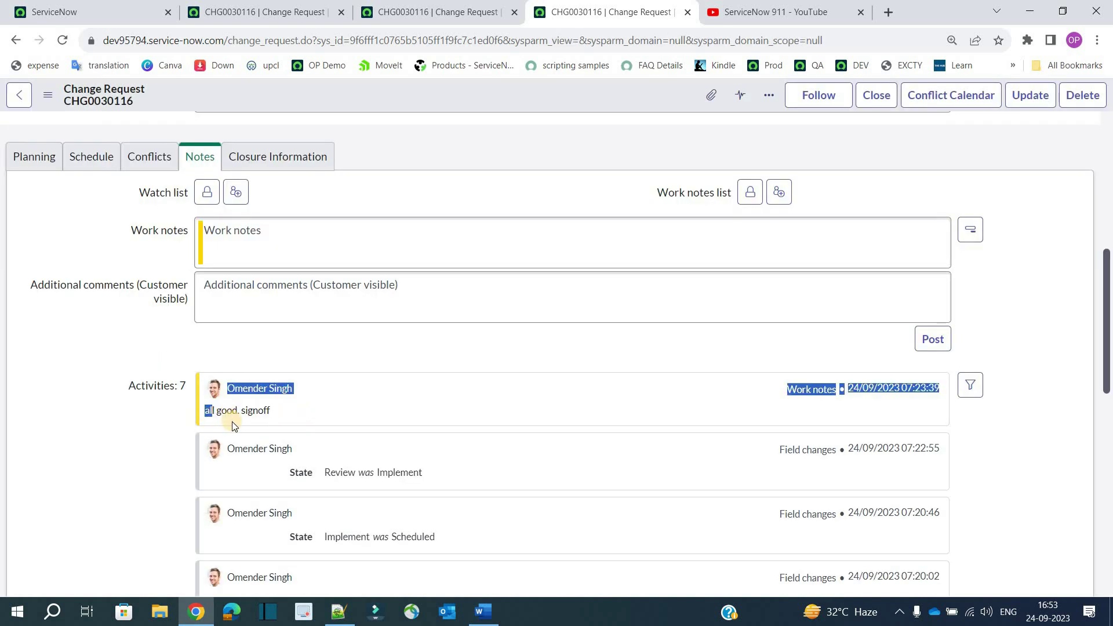
scroll(231, 420, "up", 8)
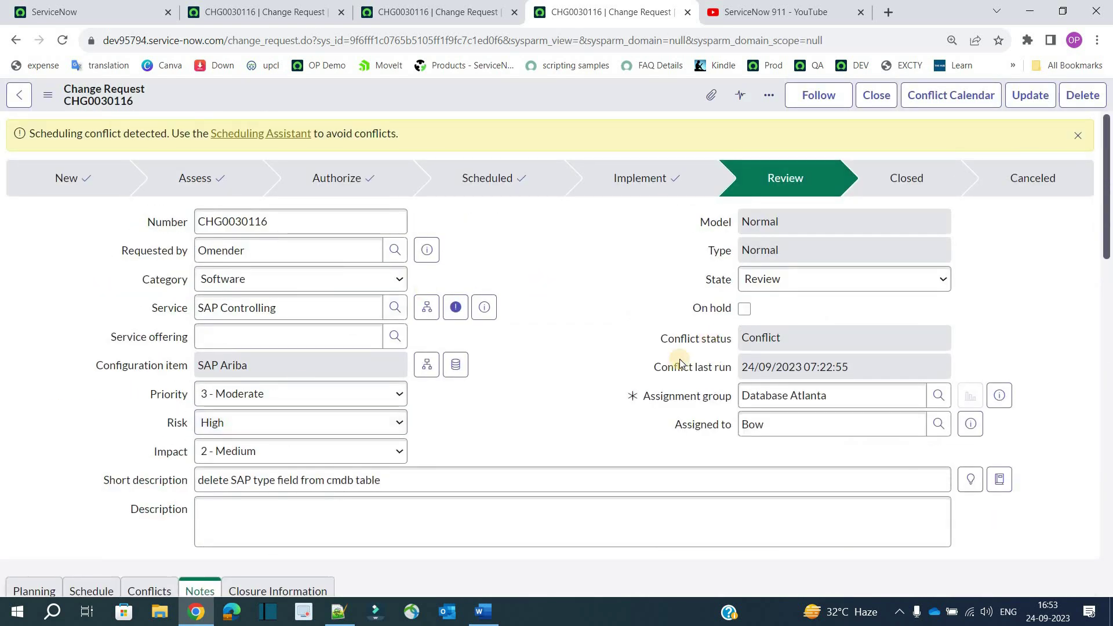
left_click(832, 396)
triple_click(832, 396)
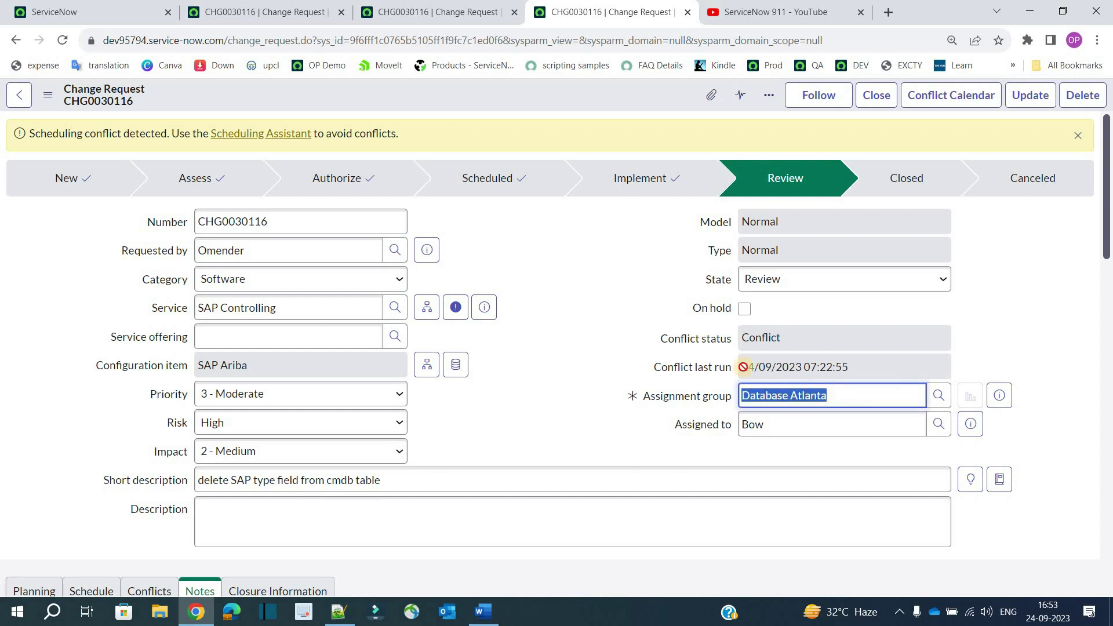
left_click(630, 296)
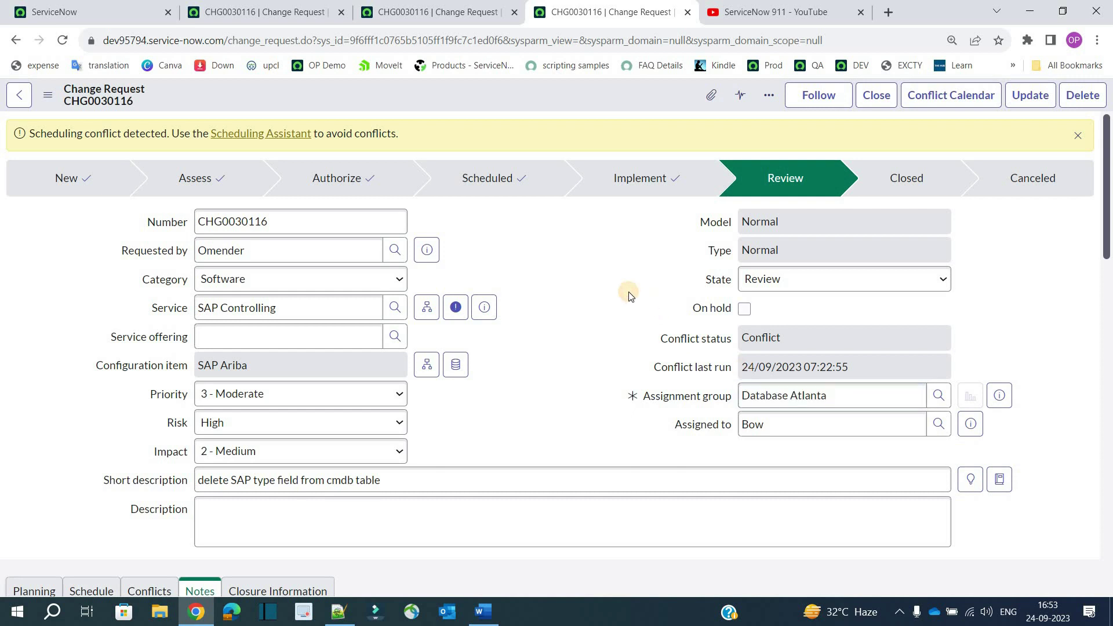
Close the change request with close code Successful and close notes "customer signoff"
left_click(877, 97)
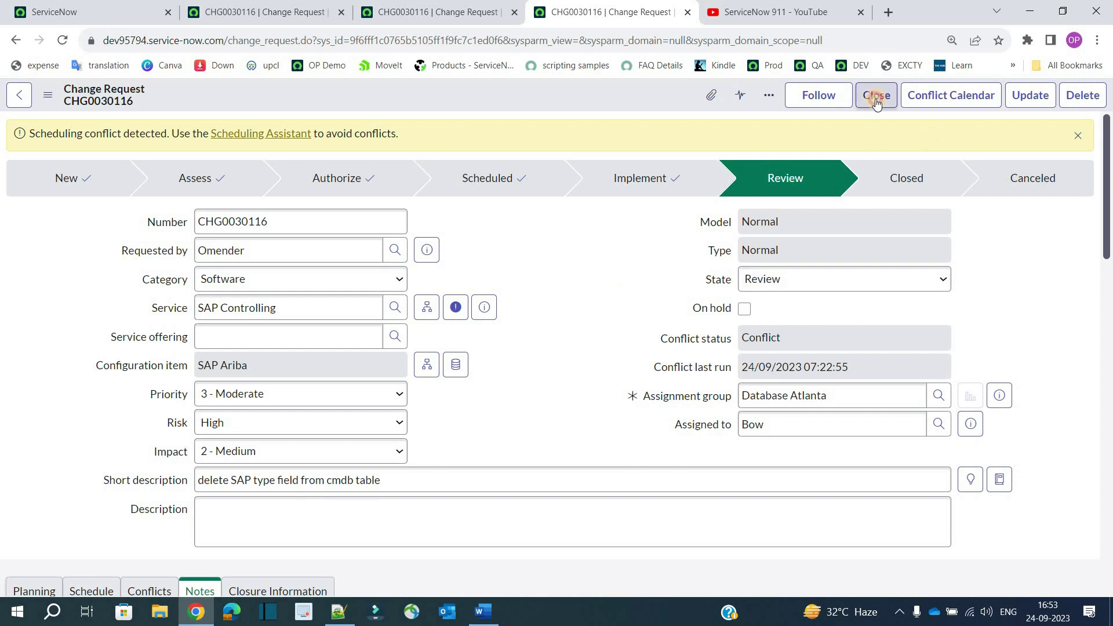
left_click(505, 347)
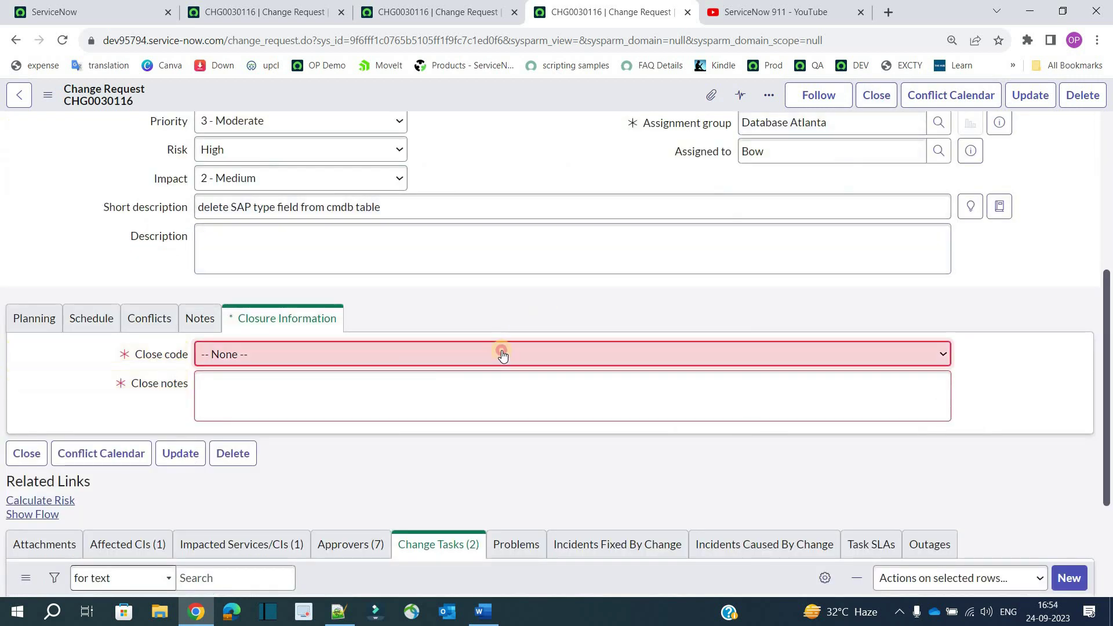
left_click(453, 388)
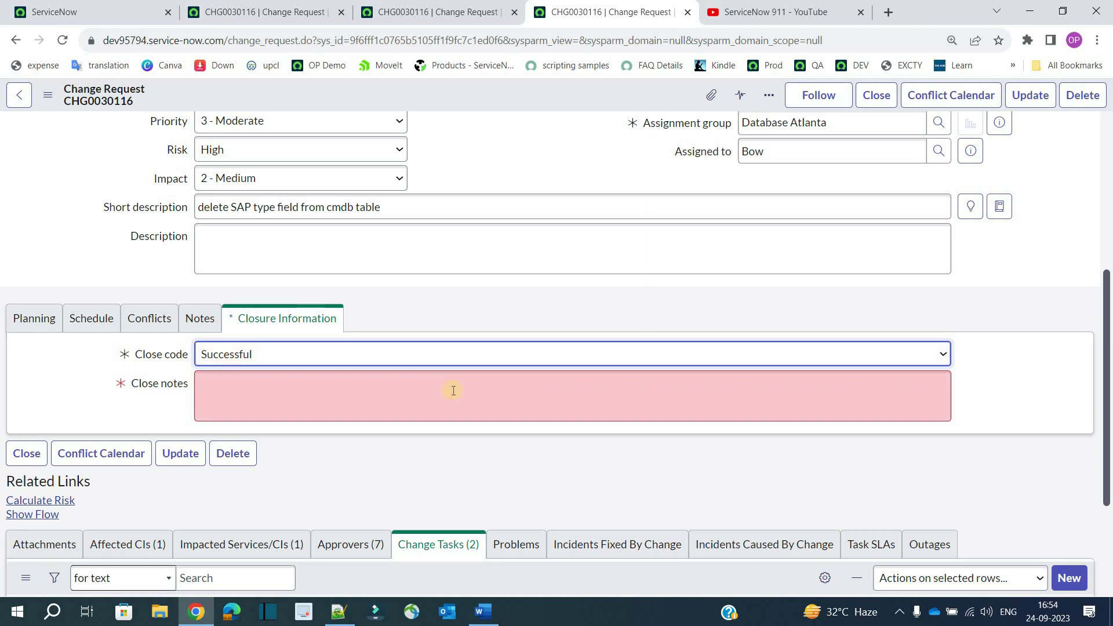
left_click(453, 390)
type("customer signoff")
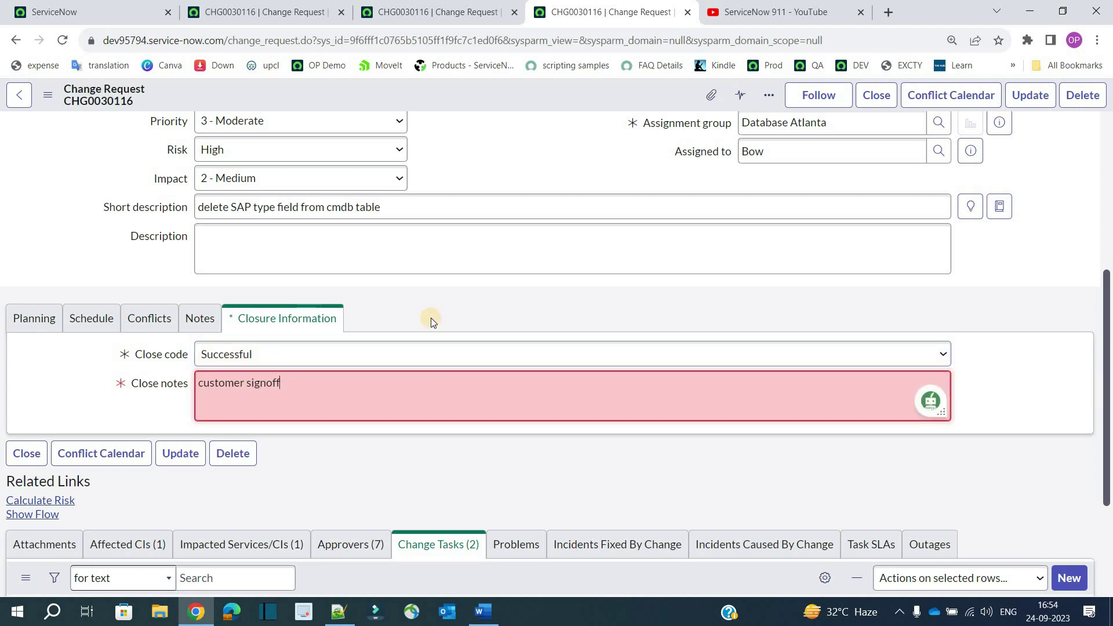
left_click(430, 317)
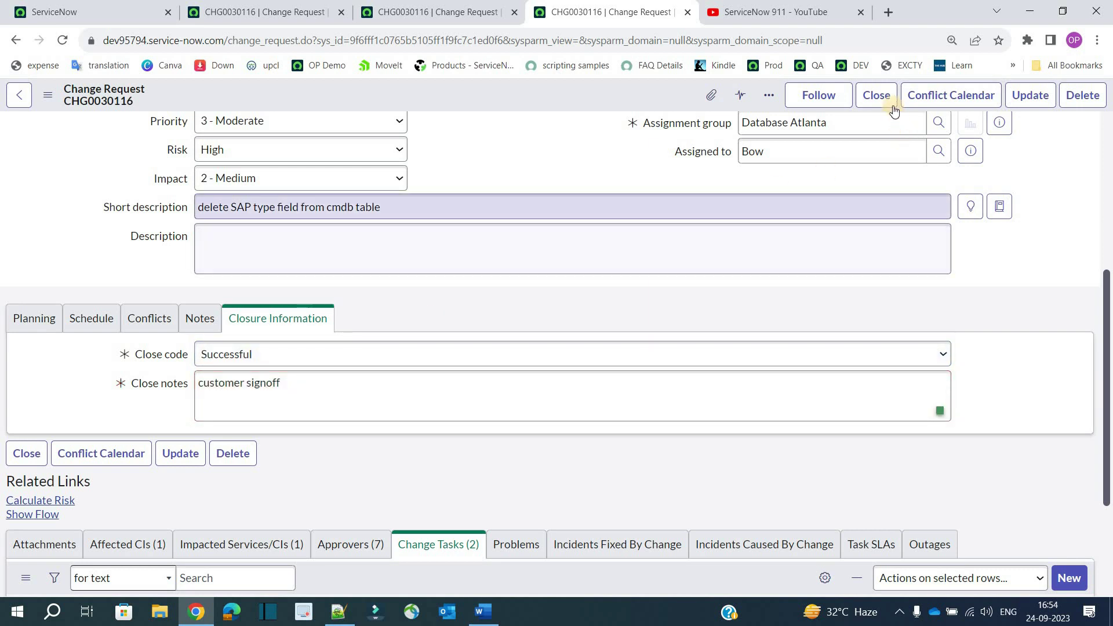
left_click(875, 96)
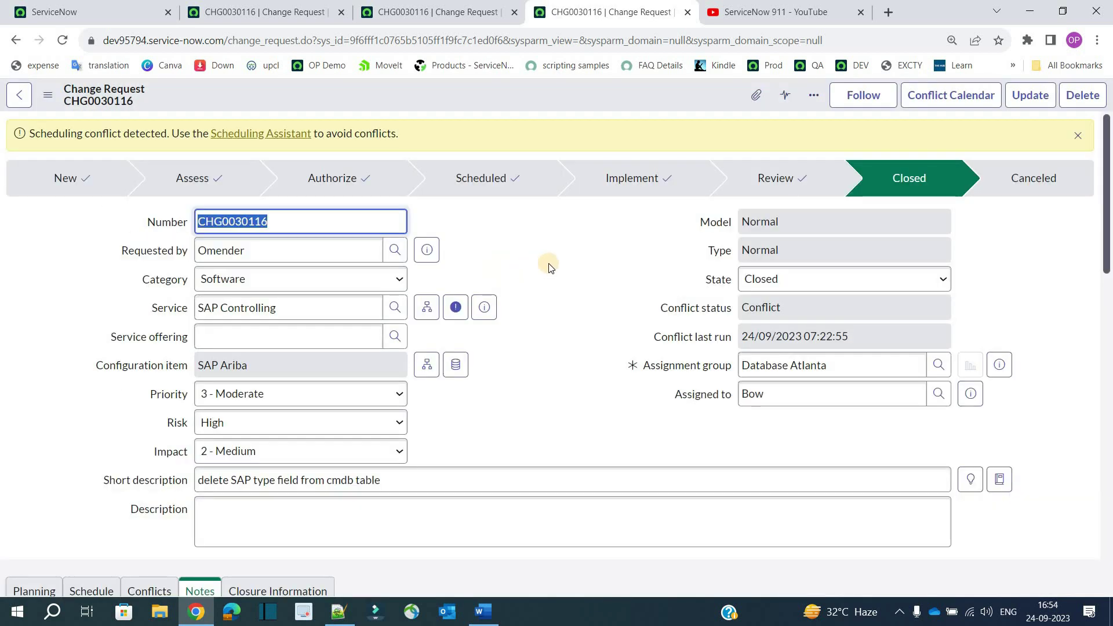
Examine the closed change request's planning details, change tasks, affected CIs and impacted services
scroll(428, 400, "down", 5)
scroll(423, 402, "down", 6)
scroll(422, 402, "up", 9)
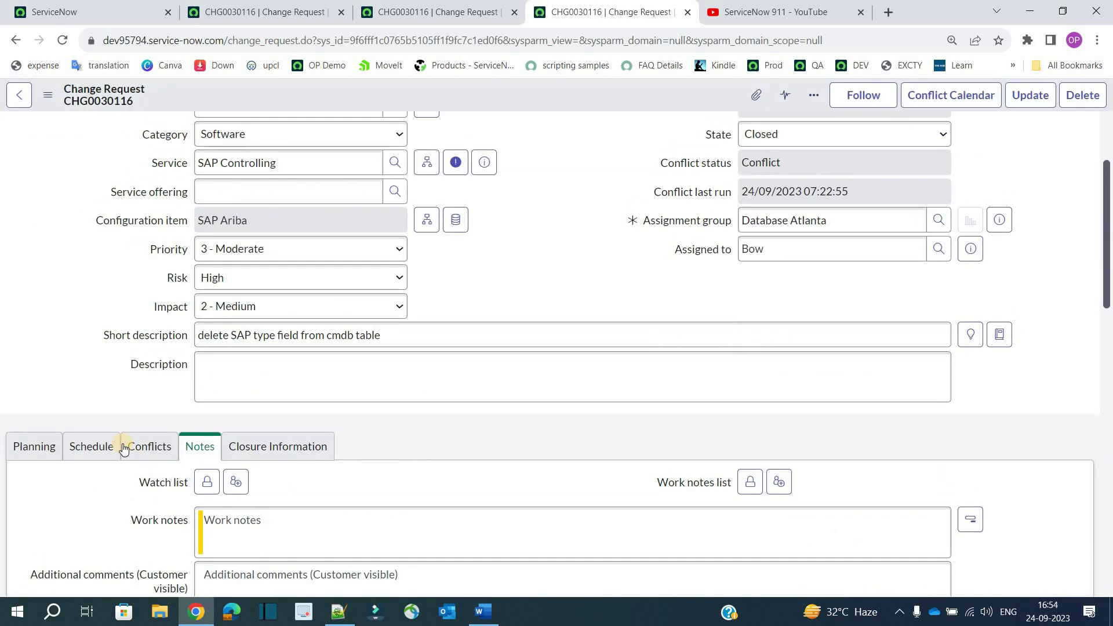
left_click(33, 449)
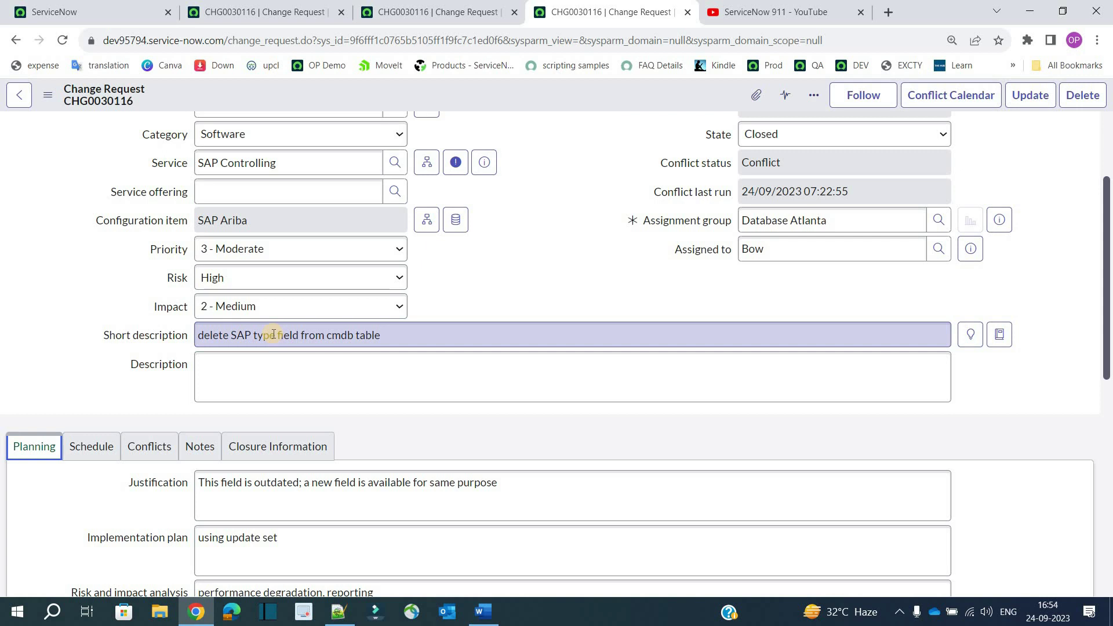
scroll(93, 369, "down", 8)
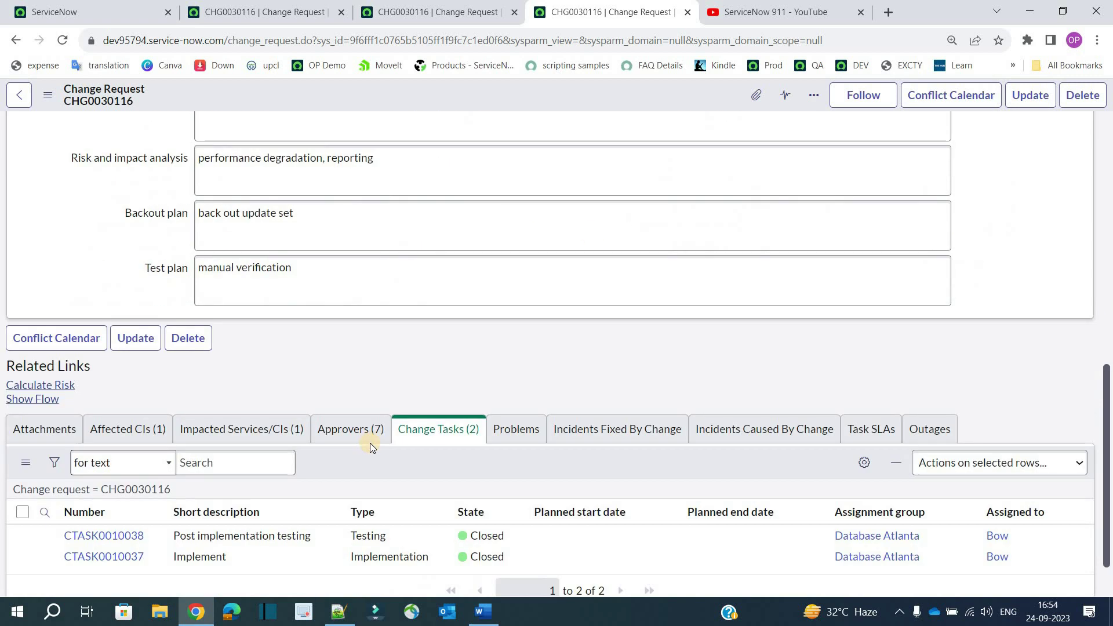
left_click(92, 369)
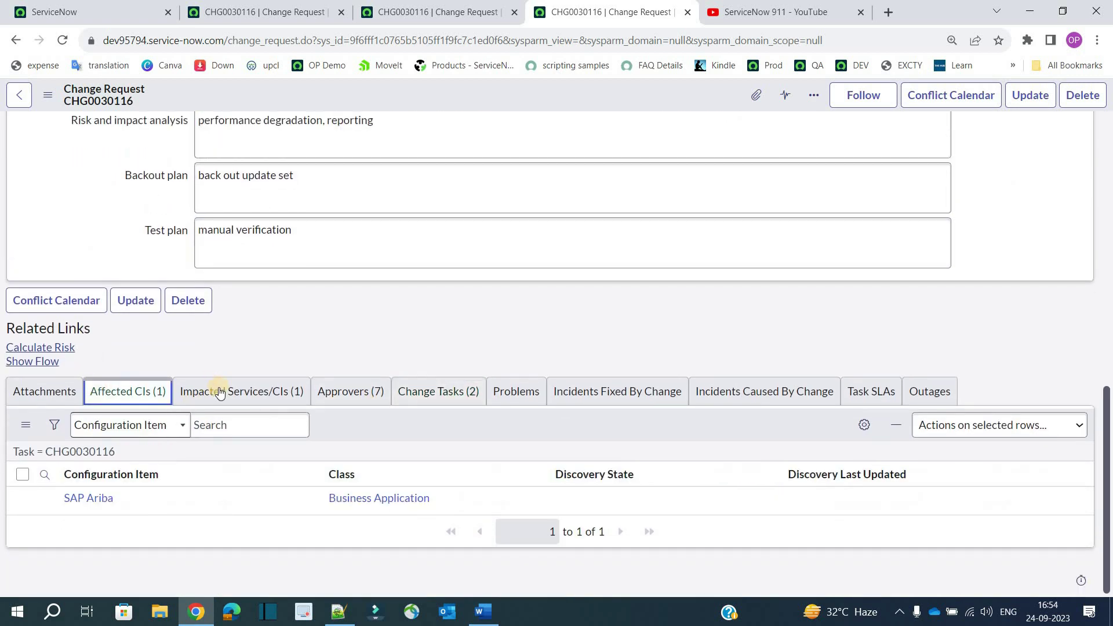
left_click(220, 392)
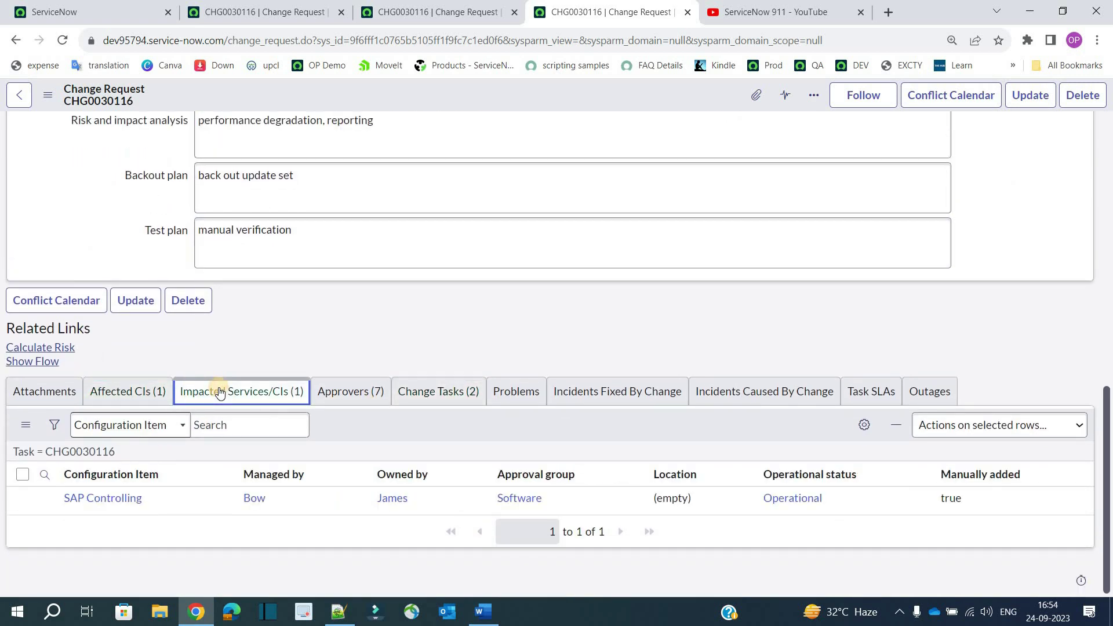